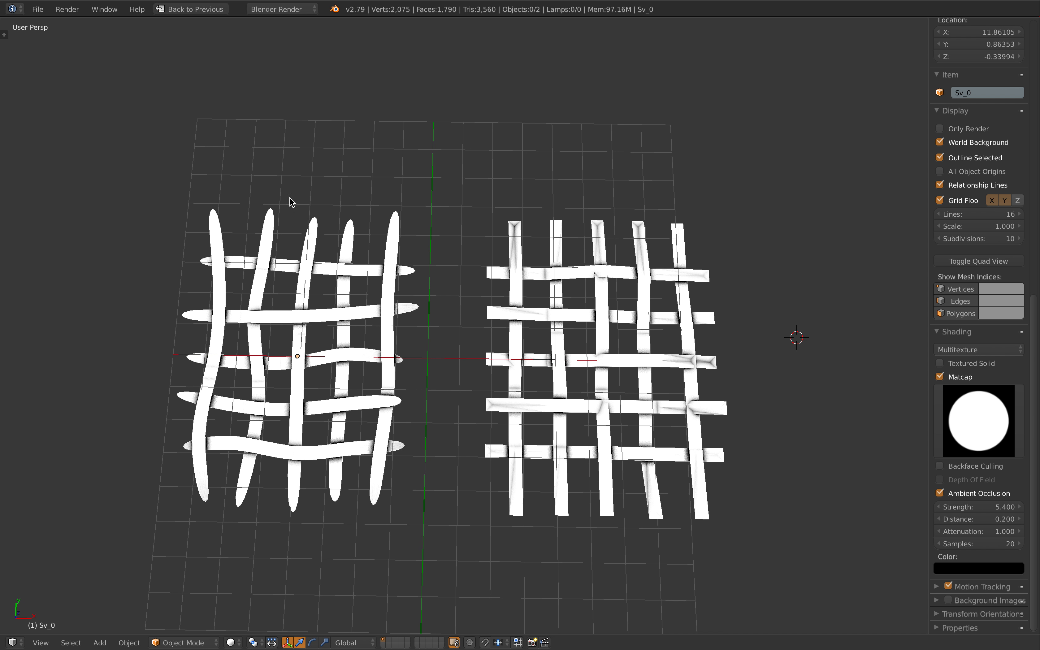
- Start a new file and delete all the default objects from the scene
{"action": "middle_click_drag", "start_coordinate": [641, 424], "coordinate": [493, 390]}
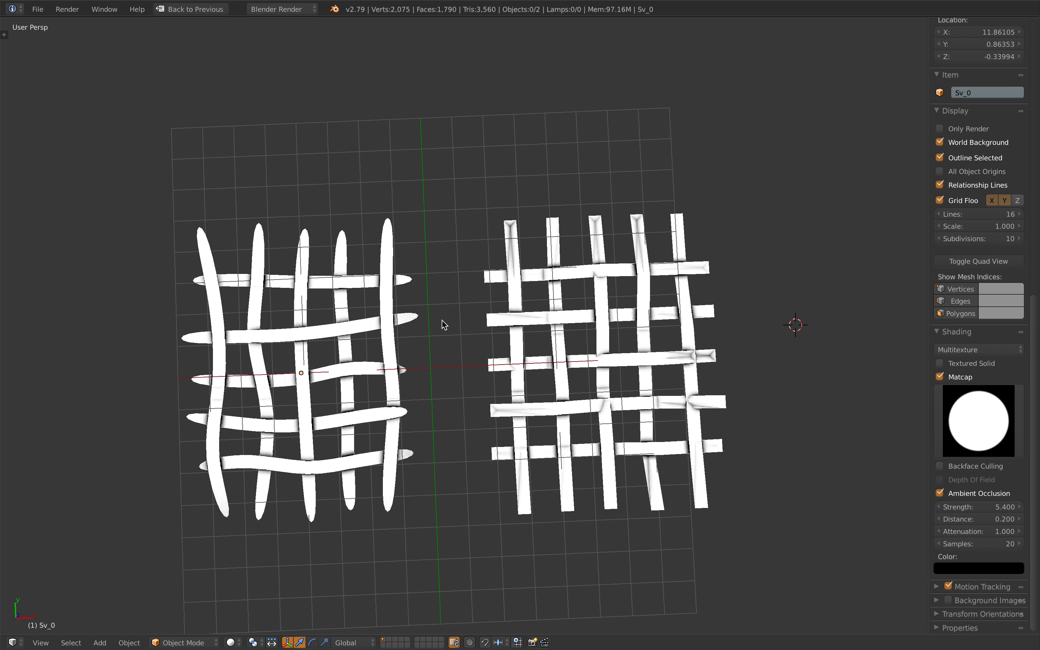
{"action": "left_click", "coordinate": [38, 9]}
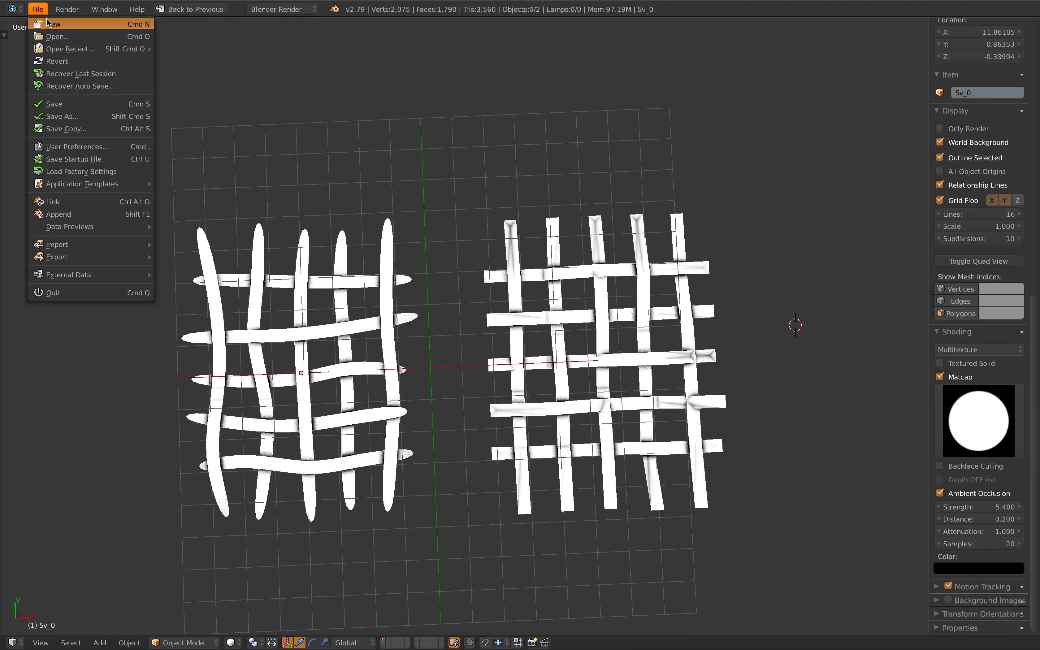
{"action": "left_click", "coordinate": [49, 22]}
{"action": "left_click", "coordinate": [49, 32]}
{"action": "key", "text": "a"}
{"action": "key", "text": "a"}
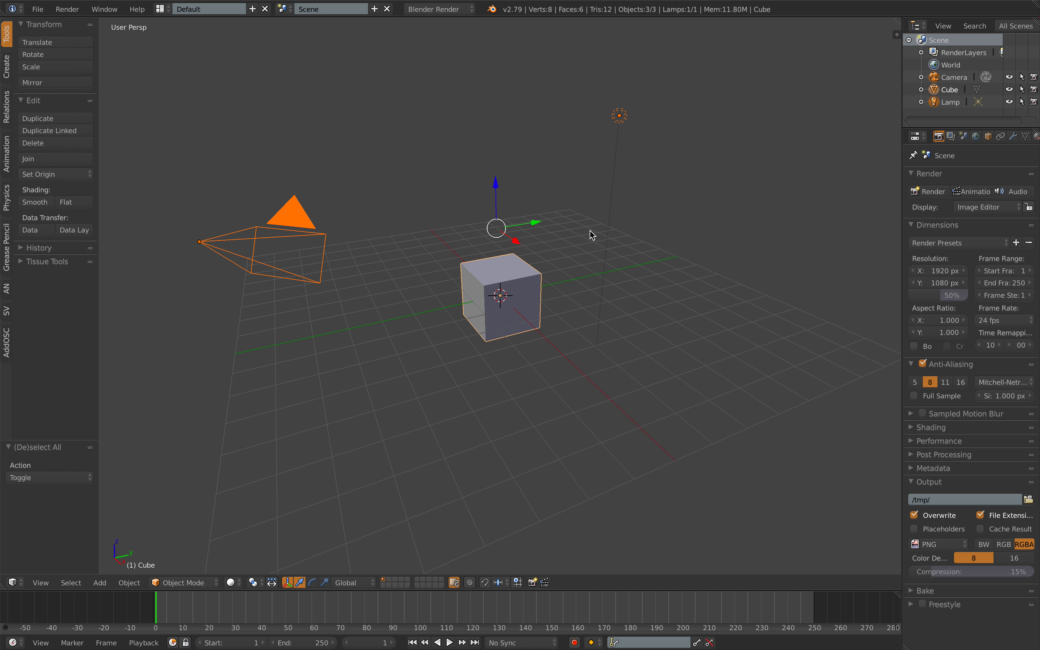
{"action": "key", "text": "x"}
{"action": "left_click", "coordinate": [563, 234]}
- Switch to the Compositing layout with a new Sverchok node tree, and merge the image editor area into the 3D view
{"action": "left_click", "coordinate": [162, 9]}
{"action": "left_click", "coordinate": [191, 52]}
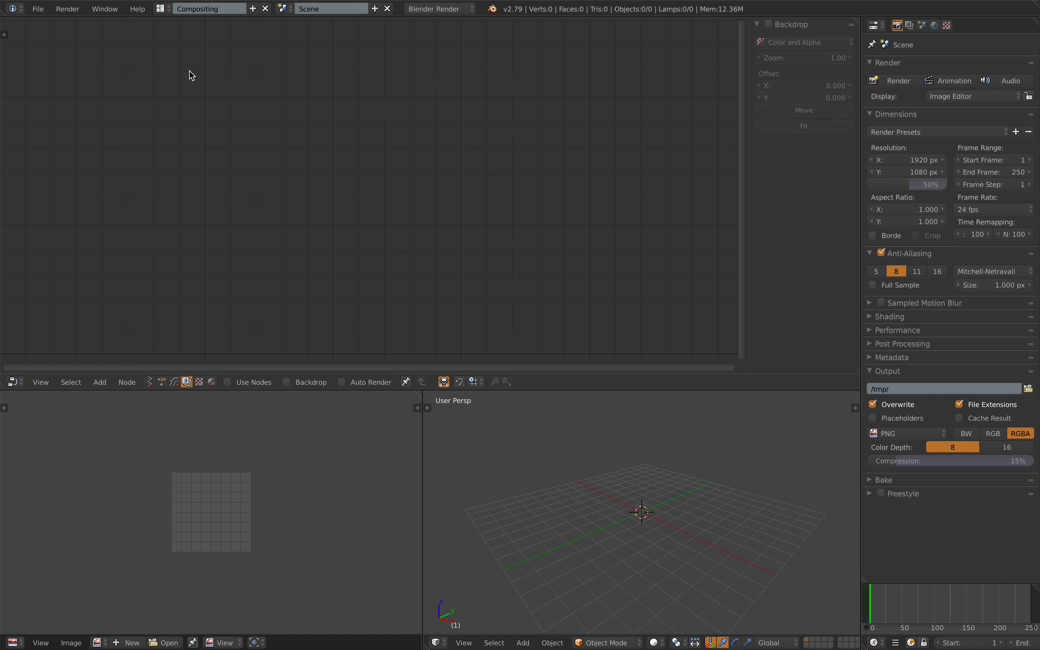
{"action": "left_click", "coordinate": [150, 382]}
{"action": "left_click", "coordinate": [282, 383]}
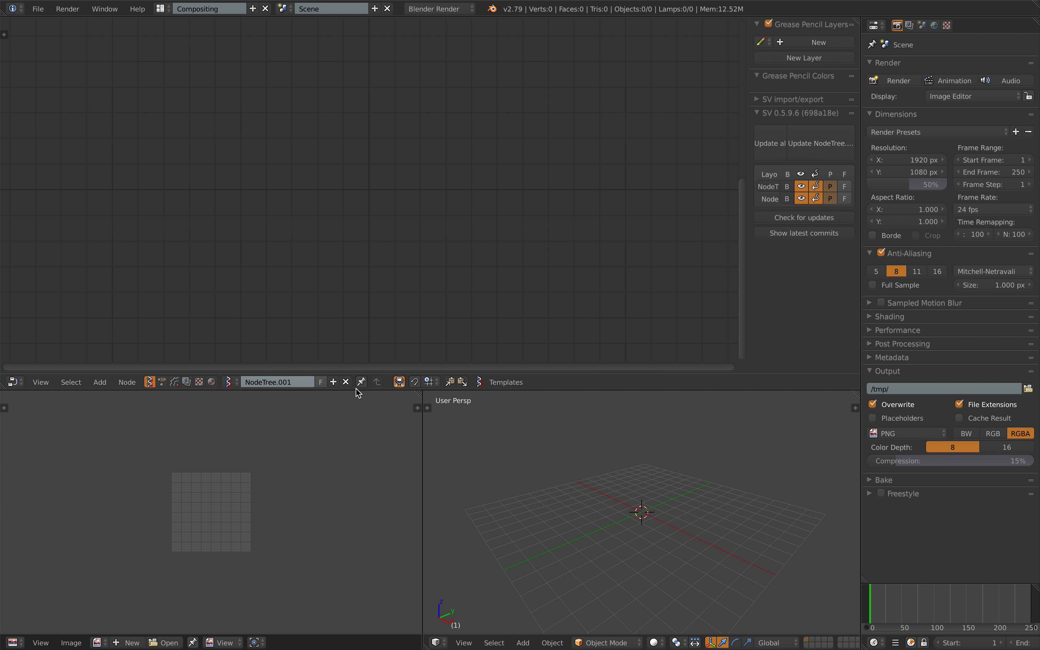
{"action": "left_click_drag", "start_coordinate": [423, 394], "coordinate": [351, 399]}
- Add a Plane MK2 node to the node tree
{"action": "key", "text": "shift+a"}
{"action": "left_click", "coordinate": [204, 170]}
{"action": "type", "text": "plane"}
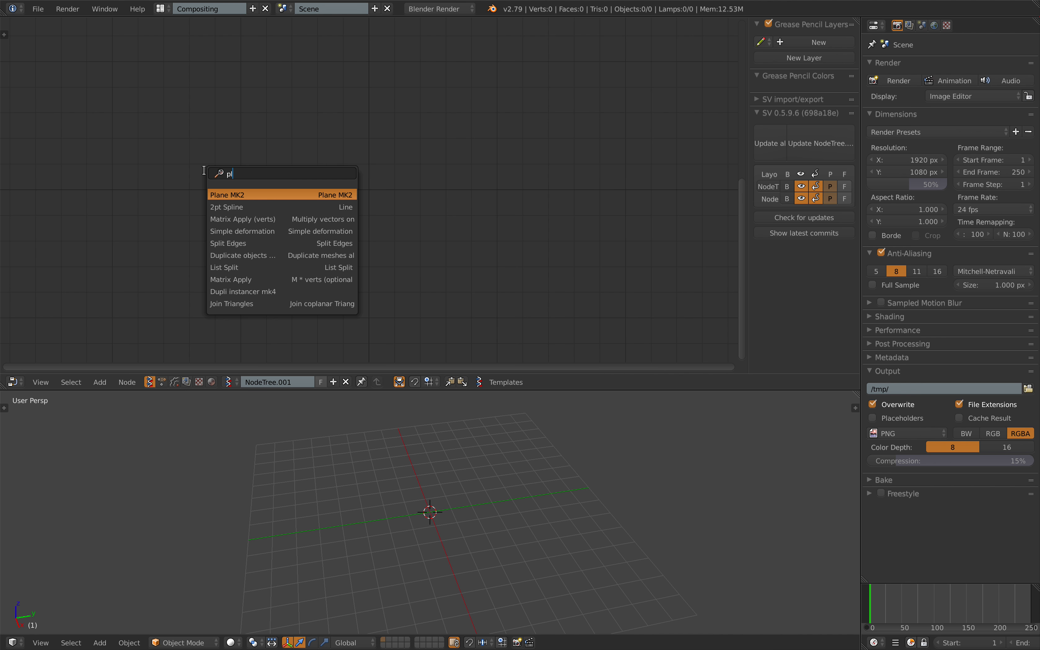
{"action": "key", "text": "Return"}
{"action": "left_click", "coordinate": [115, 57]}
{"action": "scroll", "coordinate": [458, 114], "scroll_direction": "down", "scroll_amount": 5}
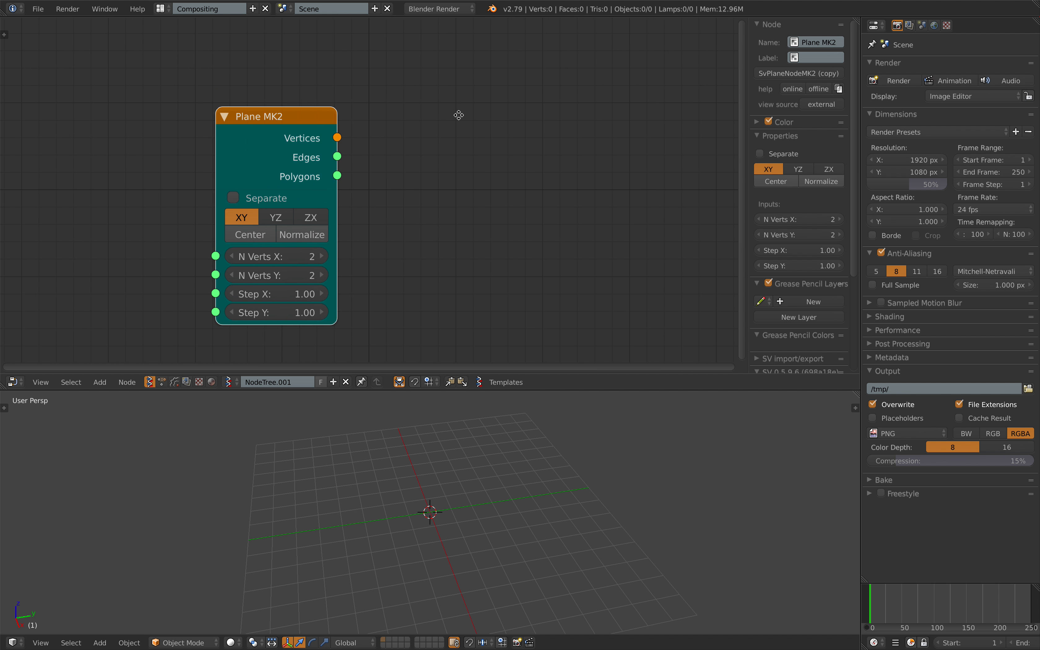
- Add a UV Connection node to the right of the Plane MK2 node
{"action": "middle_click_drag", "start_coordinate": [458, 114], "coordinate": [435, 103]}
{"action": "key", "text": "shift+a"}
{"action": "left_click", "coordinate": [435, 103]}
{"action": "type", "text": "uv con"}
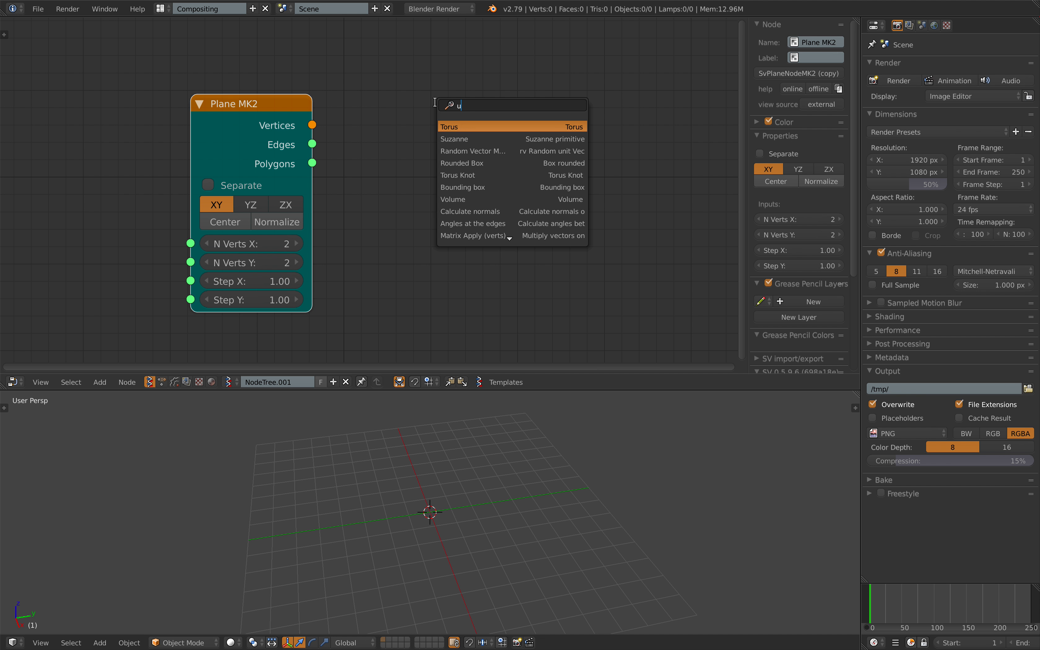
{"action": "key", "text": "Return"}
{"action": "left_click", "coordinate": [418, 89]}
{"action": "scroll", "coordinate": [421, 69], "scroll_direction": "down", "scroll_amount": 4}
- Reposition the Plane MK2 node and place a duplicate of it directly below
{"action": "middle_click_drag", "start_coordinate": [324, 115], "coordinate": [328, 99]}
{"action": "left_click_drag", "start_coordinate": [307, 108], "coordinate": [239, 117]}
{"action": "middle_click_drag", "start_coordinate": [265, 98], "coordinate": [267, 37]}
{"action": "left_click_drag", "start_coordinate": [234, 55], "coordinate": [230, 38]}
{"action": "key", "text": "shift+d"}
{"action": "left_click", "coordinate": [227, 255]}
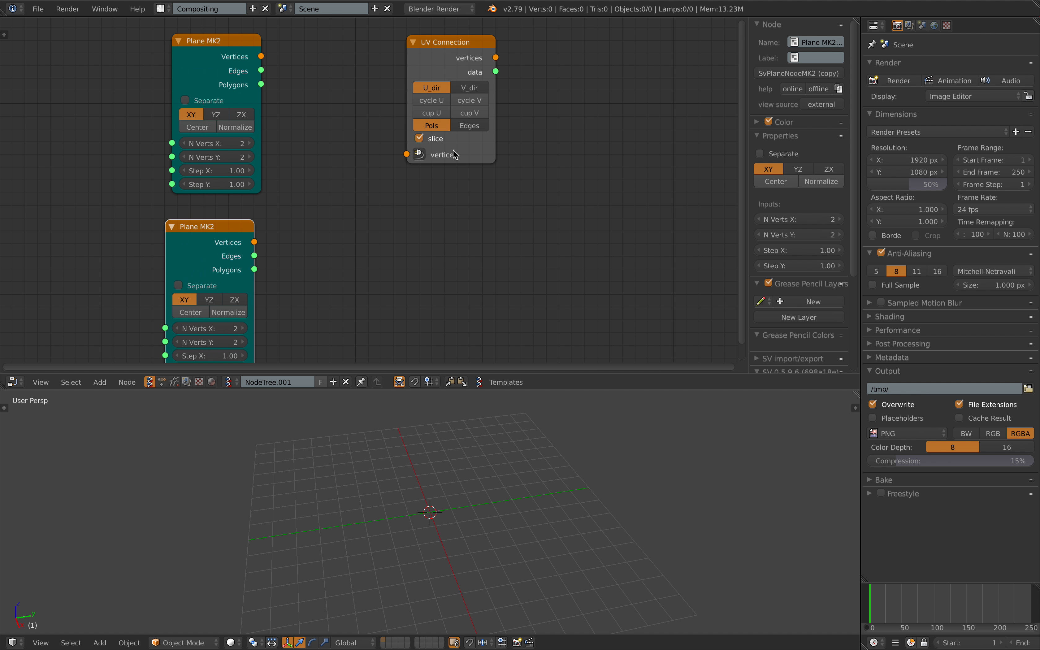
- Link the upper Plane's vertices to the UV Connection node, and duplicate that node for the lower Plane with the same vertices link
{"action": "left_click_drag", "start_coordinate": [456, 155], "coordinate": [434, 160]}
{"action": "scroll", "coordinate": [357, 102], "scroll_direction": "down", "scroll_amount": 1}
{"action": "left_click_drag", "start_coordinate": [281, 71], "coordinate": [380, 150]}
{"action": "left_click_drag", "start_coordinate": [421, 161], "coordinate": [408, 158]}
{"action": "key", "text": "shift+d"}
{"action": "left_click", "coordinate": [390, 311]}
{"action": "left_click_drag", "start_coordinate": [278, 219], "coordinate": [359, 297]}
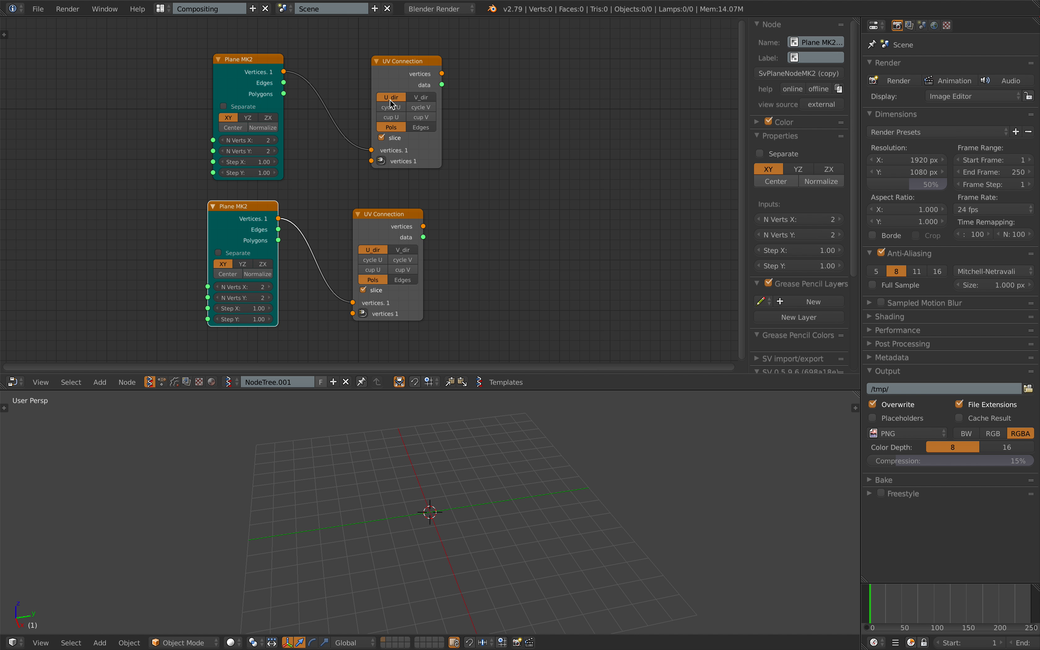
- Set the lower UV Connection node's direction to V_dir
{"action": "scroll", "coordinate": [398, 264], "scroll_direction": "up", "scroll_amount": 1}
{"action": "left_click", "coordinate": [411, 263]}
{"action": "scroll", "coordinate": [472, 226], "scroll_direction": "down", "scroll_amount": 1}
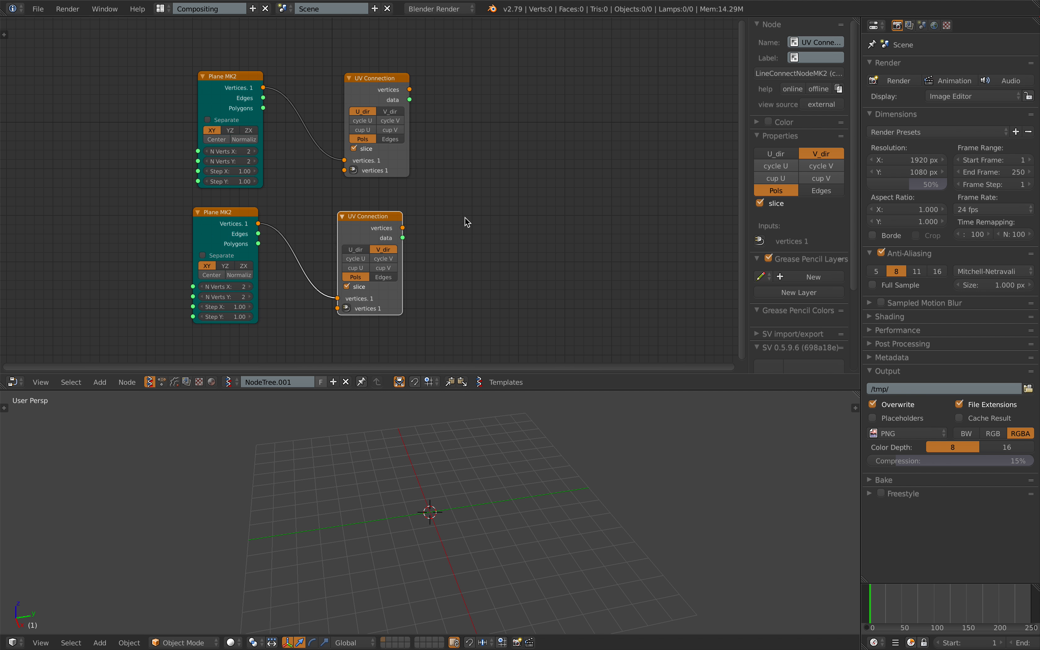
{"action": "left_click", "coordinate": [388, 81]}
- Save the file to the Desktop as waffle_weave_001.blend
{"action": "key", "text": "ctrl+shift+s"}
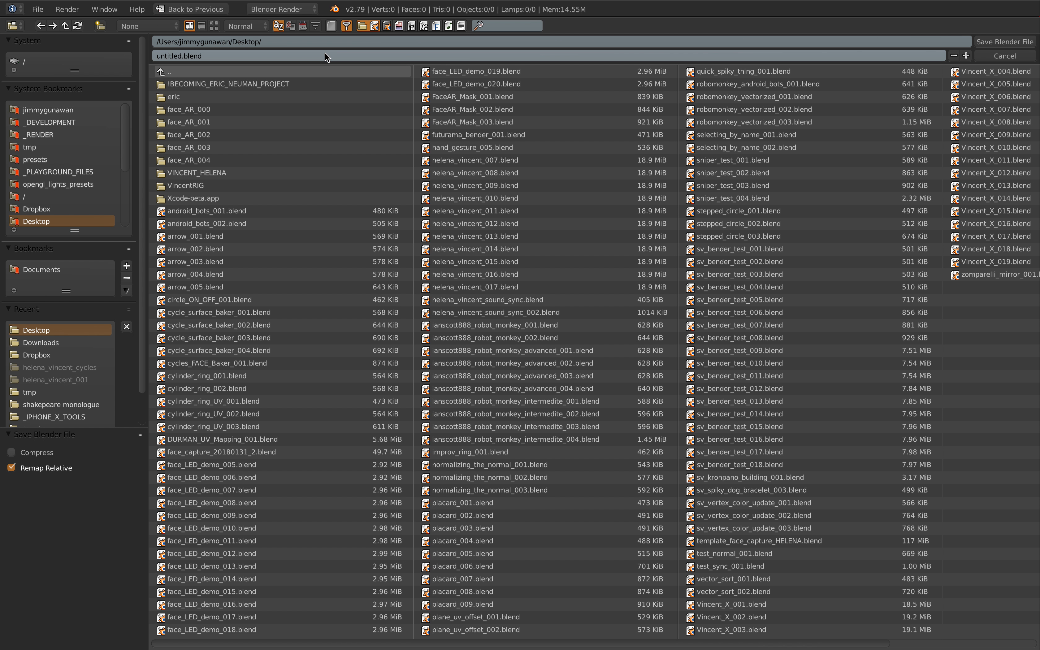
{"action": "type", "text": "waffle_"}
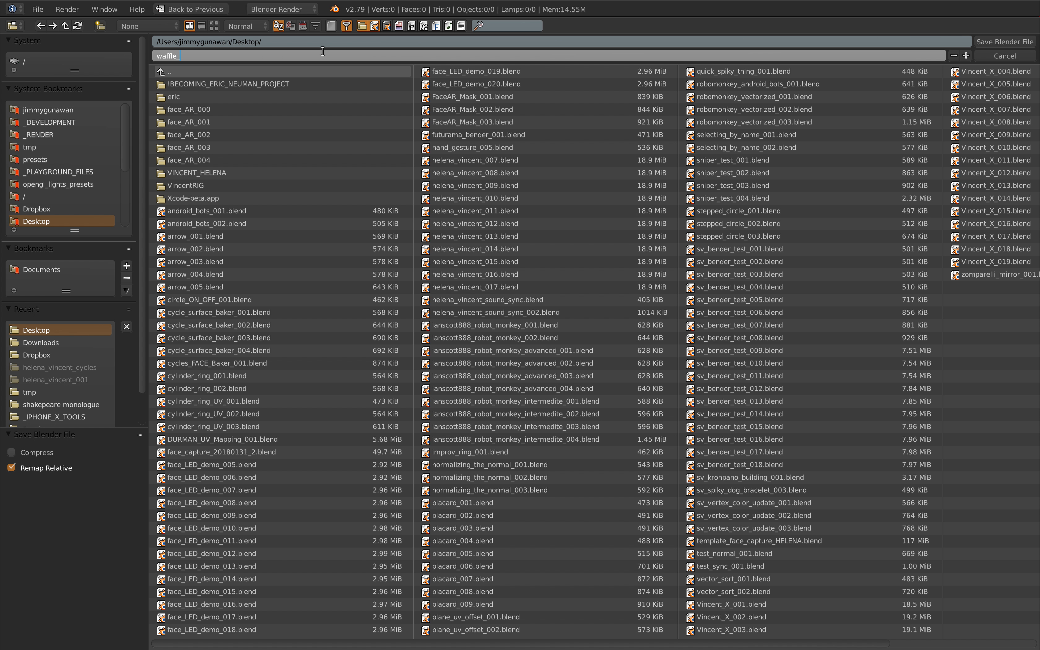
{"action": "type", "text": "weave_001"}
{"action": "key", "text": "Return"}
{"action": "left_click", "coordinate": [1005, 41]}
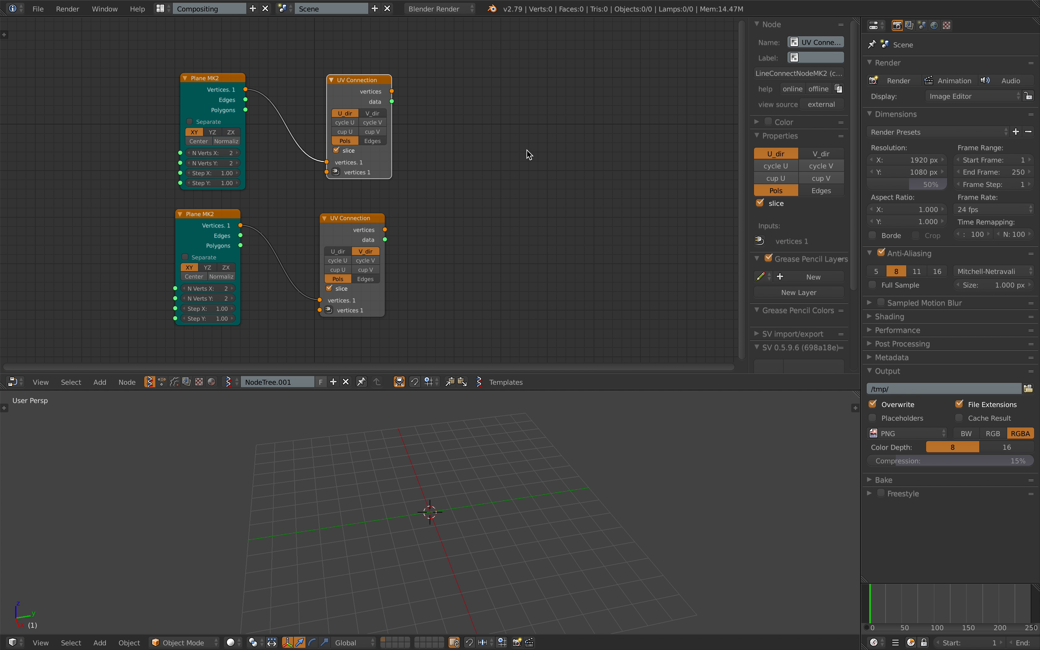
- Attach a Viewer Draw node to the upper UV Connection node's vertices and data outputs
{"action": "right_click", "coordinate": [364, 82]}
{"action": "left_click", "coordinate": [365, 79]}
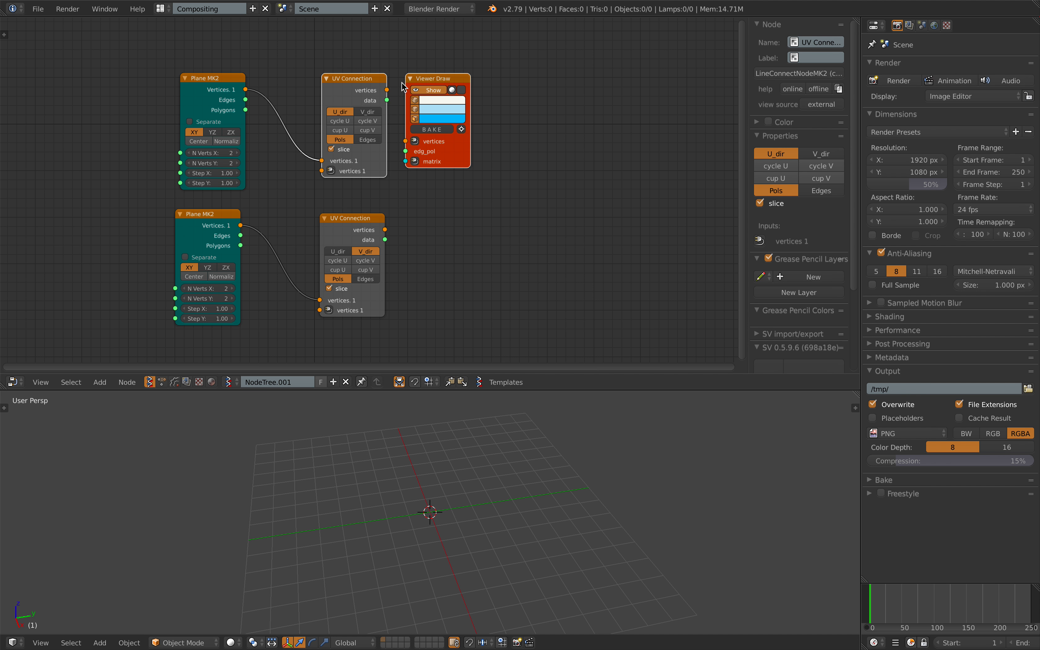
{"action": "mouse_move", "coordinate": [387, 90]}
{"action": "left_mouse_down"}
{"action": "mouse_move", "coordinate": [458, 138]}
{"action": "mouse_move", "coordinate": [387, 100]}
{"action": "left_mouse_up"}
- Duplicate the Viewer Draw node below and link the lower UV Connection node's vertices and data to it
{"action": "key", "text": "shift+d"}
{"action": "left_click", "coordinate": [494, 314]}
{"action": "mouse_move", "coordinate": [385, 229]}
{"action": "left_mouse_down"}
{"action": "mouse_move", "coordinate": [448, 288]}
{"action": "mouse_move", "coordinate": [416, 277]}
{"action": "left_mouse_up"}
{"action": "left_click_drag", "start_coordinate": [386, 242], "coordinate": [385, 239]}
{"action": "scroll", "coordinate": [443, 499], "scroll_direction": "up", "scroll_amount": 4}
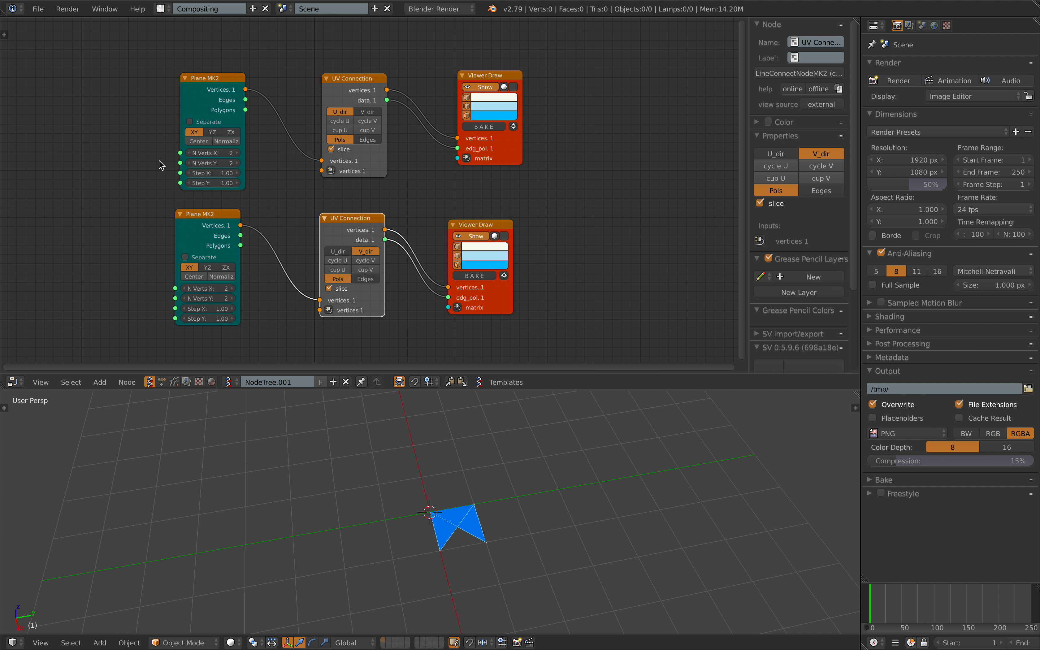
- Set N Verts X and N Verts Y to 4 on both Plane nodes and enable Center on each
{"action": "left_click_drag", "start_coordinate": [216, 158], "coordinate": [112, 147]}
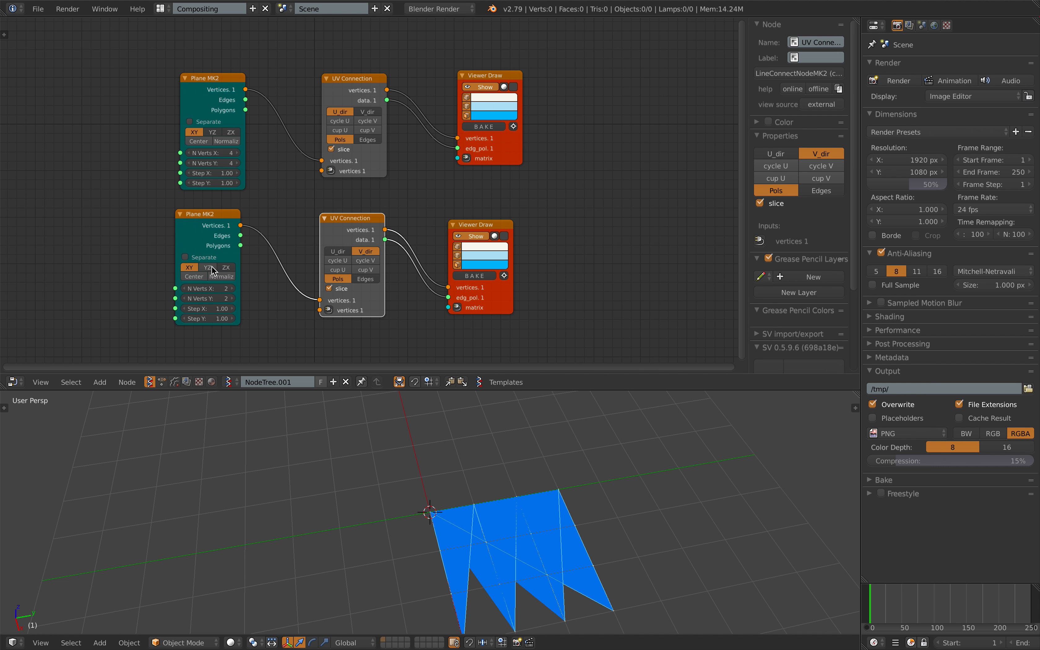
{"action": "left_click", "coordinate": [191, 269]}
{"action": "key", "text": "Return"}
{"action": "middle_click_drag", "start_coordinate": [185, 278], "coordinate": [192, 274]}
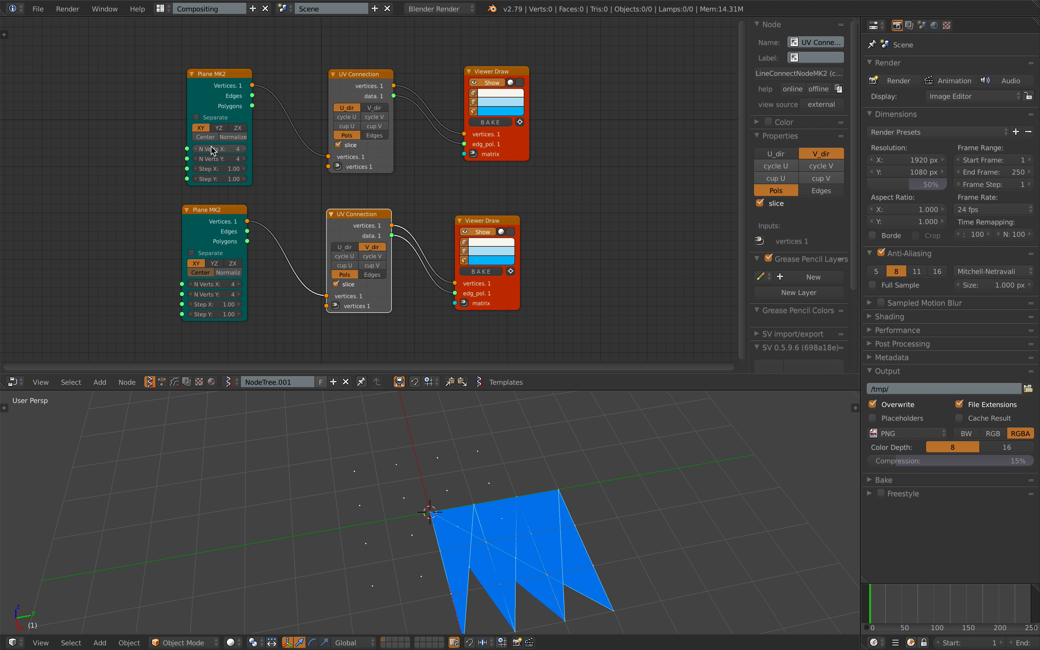
{"action": "left_click", "coordinate": [205, 137]}
{"action": "middle_click_drag", "start_coordinate": [142, 167], "coordinate": [146, 141]}
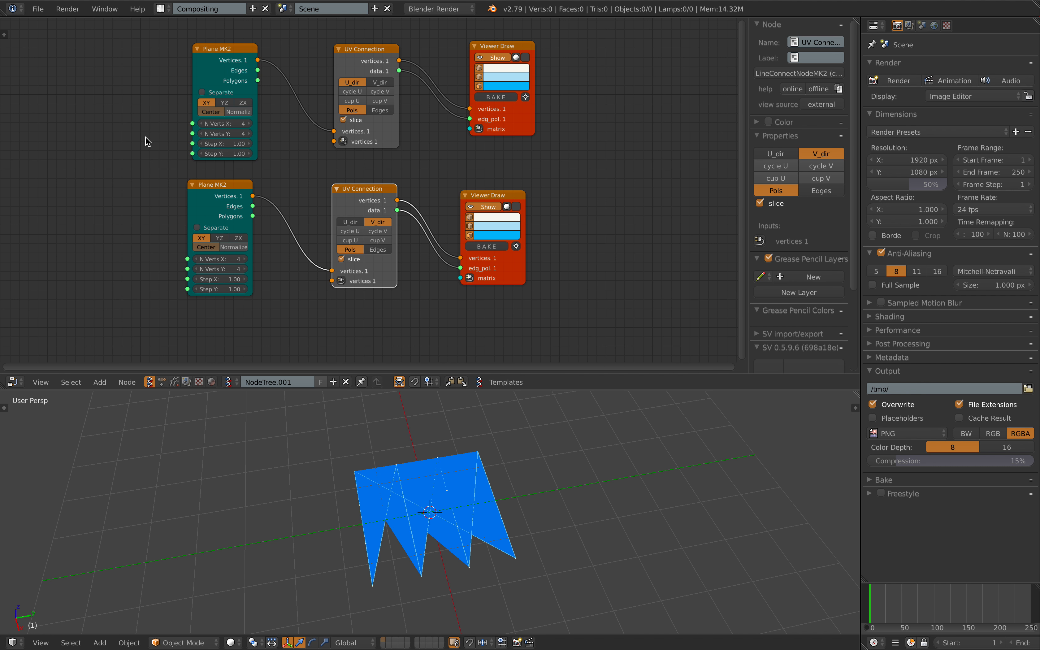
- Enable Separate on both Plane MK2 nodes
{"action": "left_click", "coordinate": [226, 95]}
{"action": "left_click", "coordinate": [208, 227]}
{"action": "middle_click_drag", "start_coordinate": [140, 245], "coordinate": [135, 247]}
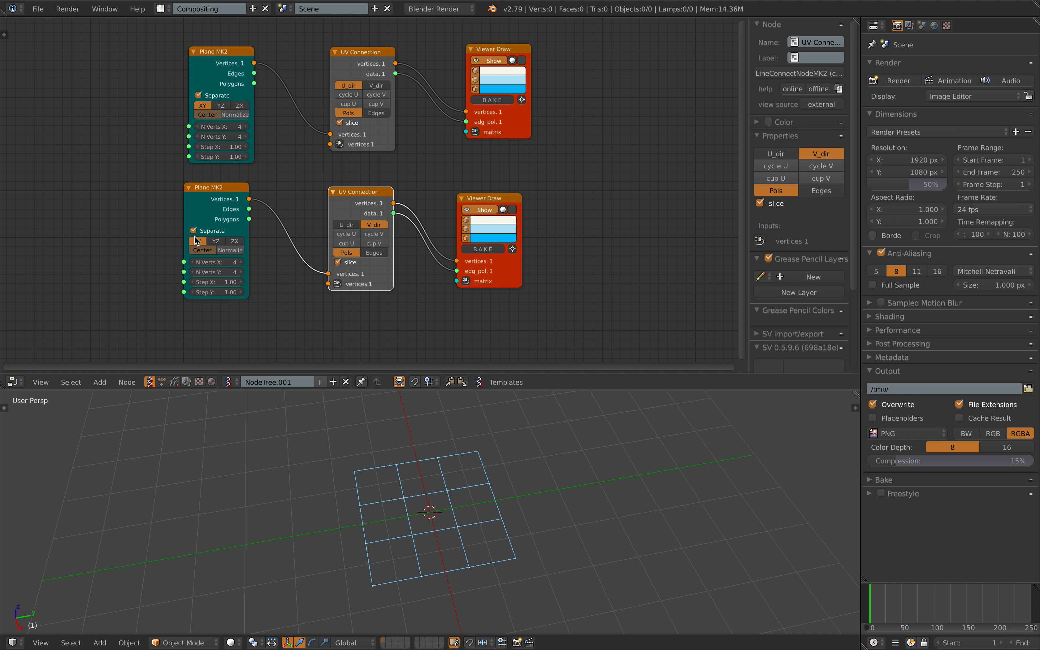
- Toggle the slice option of the upper UV Connection node off and back on
{"action": "scroll", "coordinate": [199, 140], "scroll_direction": "up", "scroll_amount": 1}
{"action": "middle_click_drag", "start_coordinate": [269, 113], "coordinate": [261, 109]}
{"action": "left_click", "coordinate": [344, 113]}
{"action": "left_click", "coordinate": [344, 114]}
{"action": "left_click", "coordinate": [344, 114]}
{"action": "left_click", "coordinate": [345, 114]}
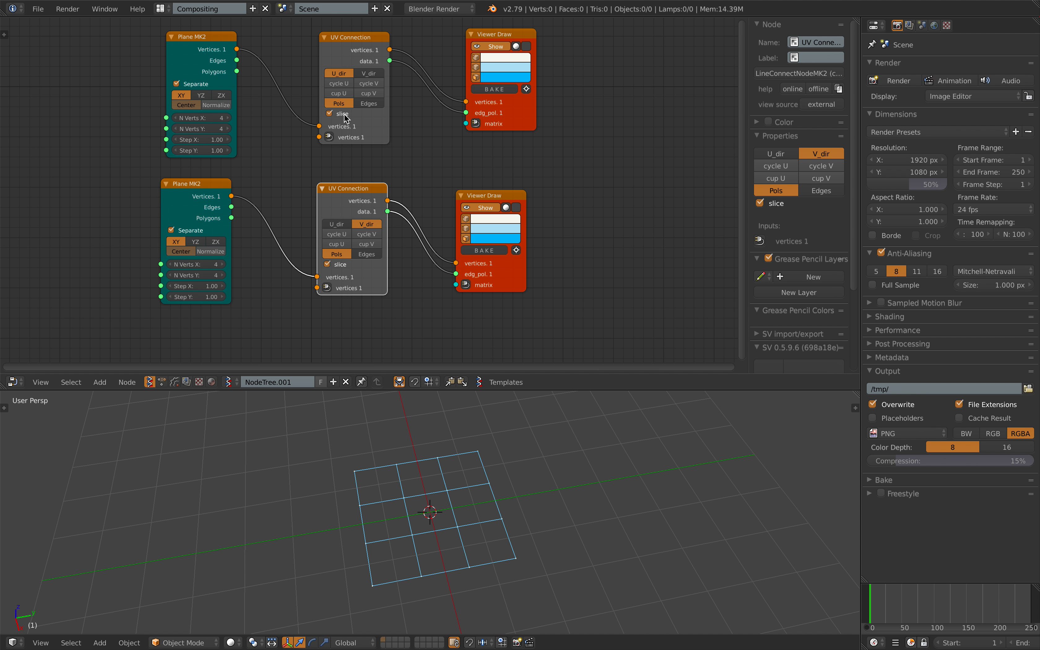
- Move both Viewer Draw nodes farther from the UV Connection nodes, and switch both UV Connection nodes to Edges
{"action": "left_click_drag", "start_coordinate": [478, 196], "coordinate": [494, 199]}
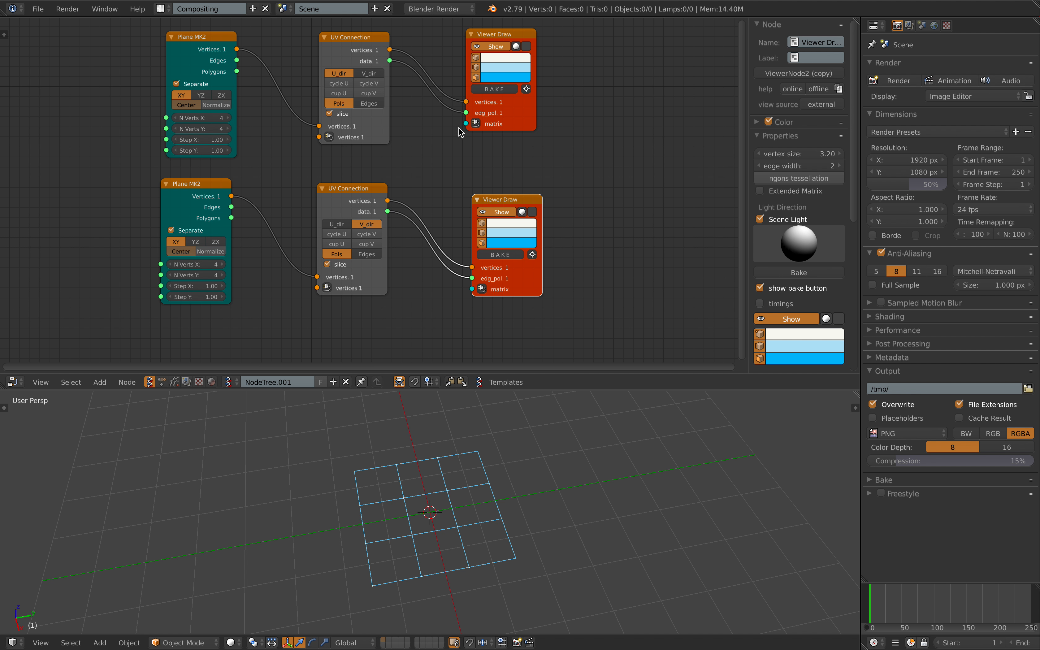
{"action": "left_click_drag", "start_coordinate": [507, 121], "coordinate": [531, 123]}
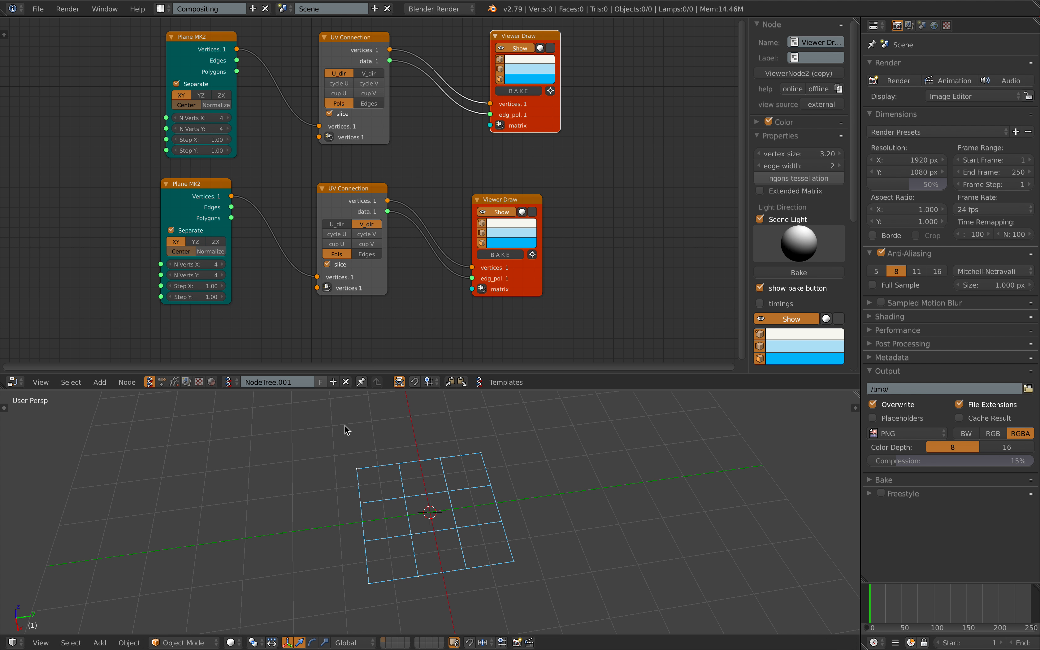
{"action": "left_click", "coordinate": [372, 105]}
{"action": "left_click", "coordinate": [374, 265]}
{"action": "left_click", "coordinate": [373, 254]}
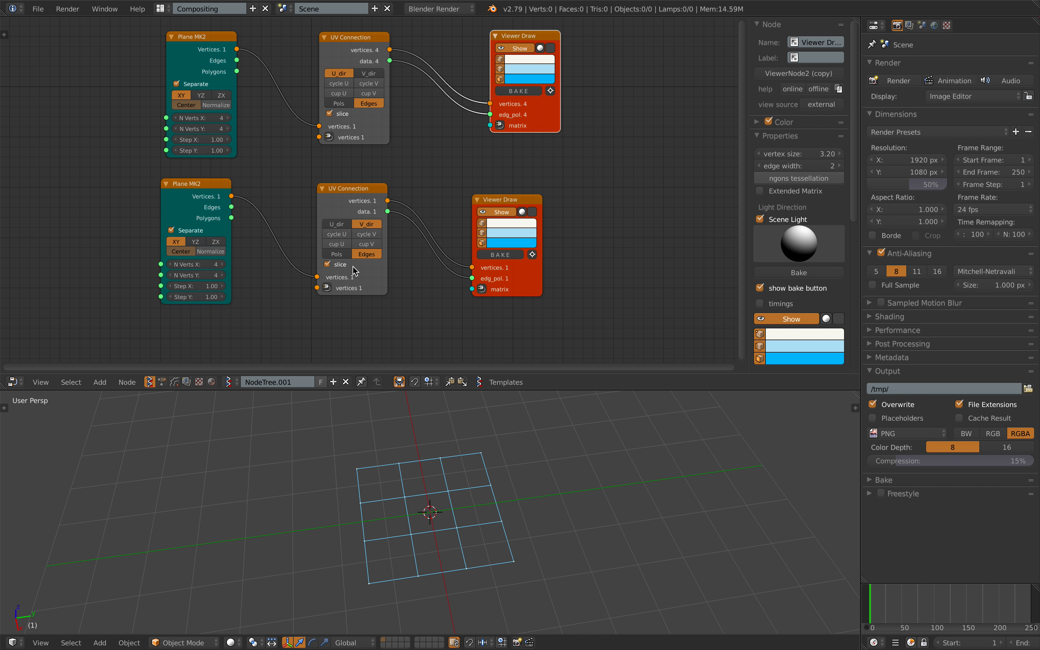
- Bake the lower Viewer Draw node's geometry, try moving and rotating the baked mesh, and delete it
{"action": "left_click", "coordinate": [493, 255]}
{"action": "key", "text": "g"}
{"action": "left_click", "coordinate": [609, 457]}
{"action": "key", "text": "r"}
{"action": "left_click", "coordinate": [594, 484]}
{"action": "key", "text": "x"}
{"action": "middle_click_drag", "start_coordinate": [566, 479], "coordinate": [537, 472]}
{"action": "left_click", "coordinate": [563, 479]}
- Save over waffle_weave_001.blend
{"action": "key", "text": "ctrl+s"}
{"action": "left_click", "coordinate": [537, 472]}
{"action": "scroll", "coordinate": [416, 250], "scroll_direction": "up", "scroll_amount": 1}
{"action": "scroll", "coordinate": [400, 482], "scroll_direction": "up", "scroll_amount": 4}
{"action": "scroll", "coordinate": [405, 488], "scroll_direction": "down", "scroll_amount": 2}
{"action": "key", "text": "ctrl+s"}
{"action": "left_click", "coordinate": [411, 493]}
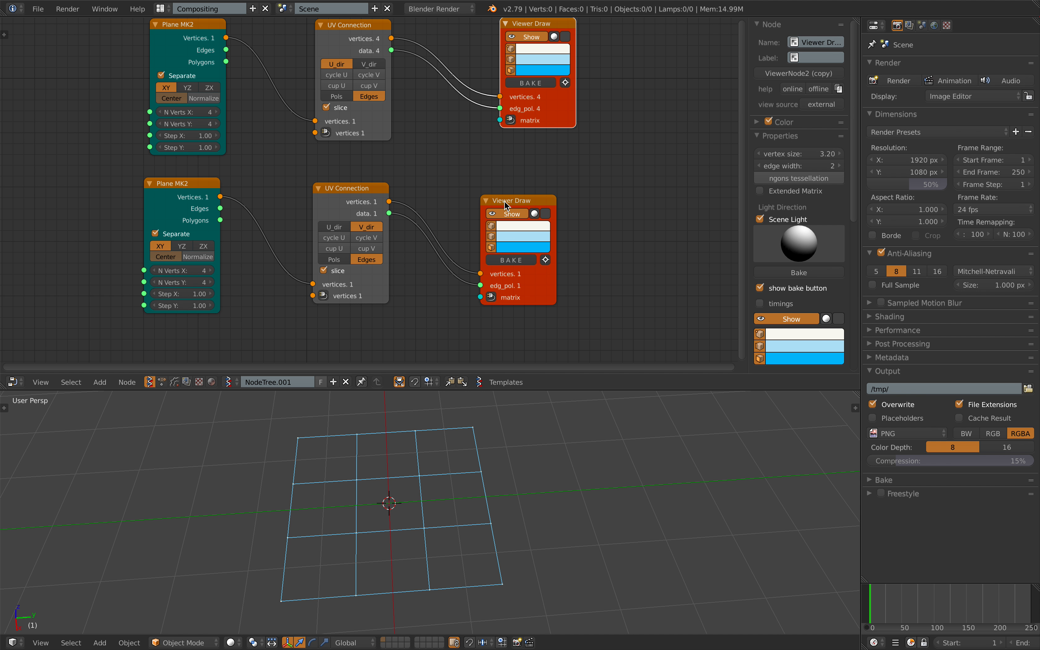
- Set the vertex size to 10.00 on the lower Viewer Draw node and 7.09 on the upper one
{"action": "left_click_drag", "start_coordinate": [505, 206], "coordinate": [514, 208]}
{"action": "left_click_drag", "start_coordinate": [801, 154], "coordinate": [841, 154]}
{"action": "left_click", "coordinate": [514, 27]}
- Save the enlarged vertex display to the existing waffle_weave_001.blend file
{"action": "middle_click_drag", "start_coordinate": [519, 536], "coordinate": [516, 541]}
{"action": "key", "text": "ctrl+s"}
{"action": "left_click", "coordinate": [516, 541]}
- Set Step X to 0.75 on the lower Plane node, and Step X to 0.96 and Step Y to 0.79 on the upper one
{"action": "scroll", "coordinate": [331, 243], "scroll_direction": "down", "scroll_amount": 2}
{"action": "middle_click_drag", "start_coordinate": [322, 244], "coordinate": [374, 244]}
{"action": "left_click_drag", "start_coordinate": [275, 280], "coordinate": [249, 280]}
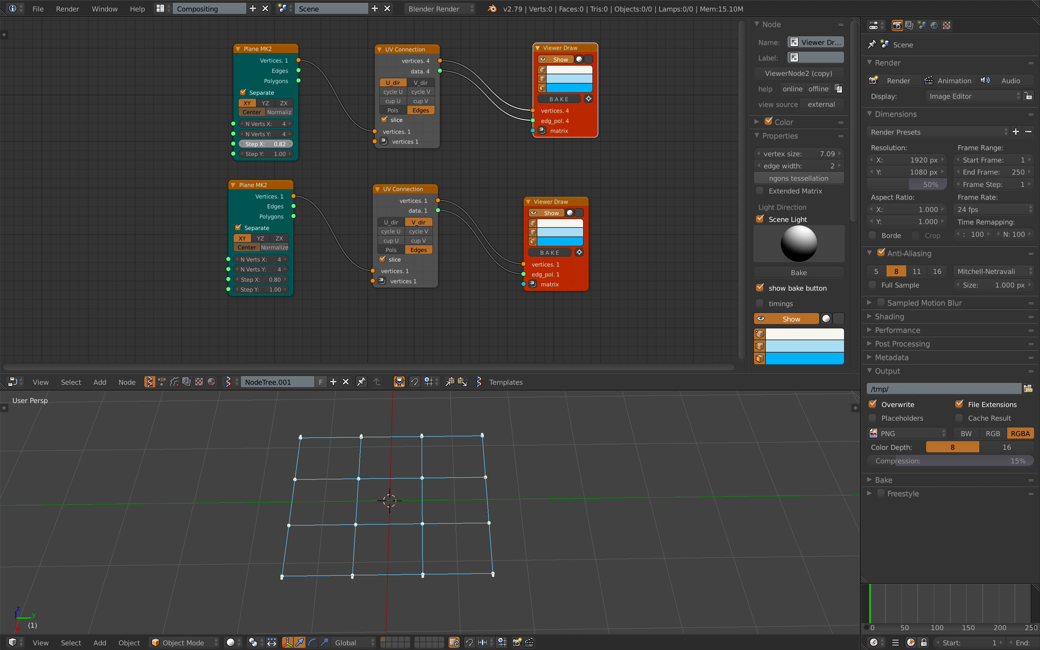
{"action": "mouse_move", "coordinate": [262, 144]}
{"action": "left_mouse_down"}
{"action": "mouse_move", "coordinate": [273, 144]}
{"action": "mouse_move", "coordinate": [262, 154]}
{"action": "left_mouse_up"}
{"action": "middle_click_drag", "start_coordinate": [371, 398], "coordinate": [370, 428]}
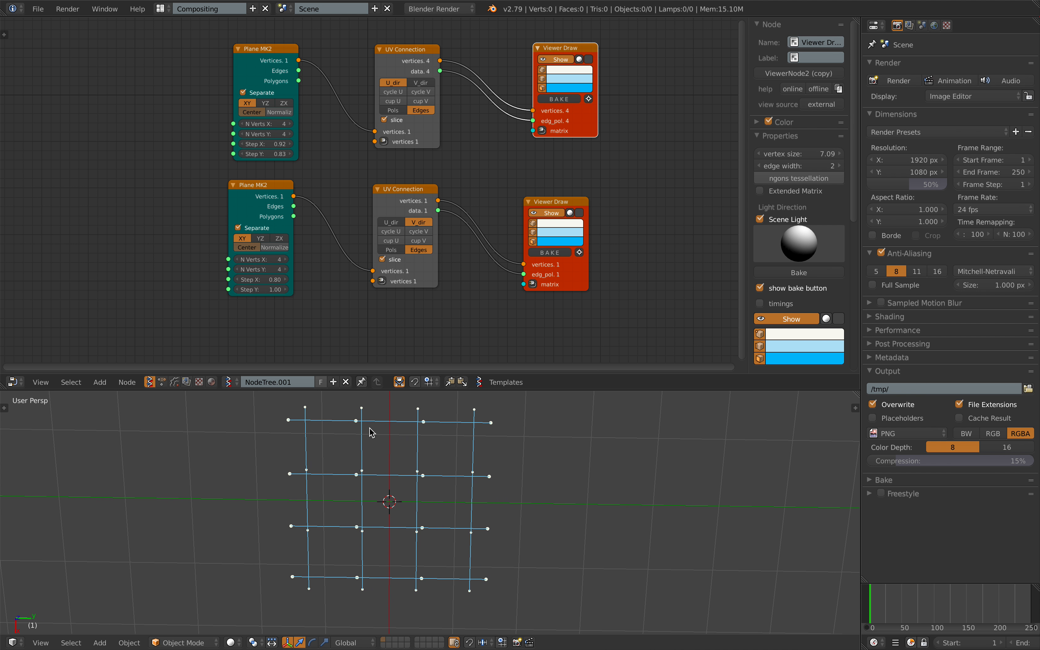
{"action": "left_click", "coordinate": [286, 270]}
{"action": "left_click", "coordinate": [237, 267]}
{"action": "left_click_drag", "start_coordinate": [259, 278], "coordinate": [255, 279]}
{"action": "mouse_move", "coordinate": [285, 145]}
{"action": "left_mouse_down"}
{"action": "mouse_move", "coordinate": [288, 154]}
{"action": "mouse_move", "coordinate": [277, 154]}
{"action": "left_mouse_up"}
{"action": "middle_click_drag", "start_coordinate": [395, 553], "coordinate": [413, 513]}
- Switch the 3D view to the Top view and enlarge the node editor area
{"action": "left_click", "coordinate": [41, 643]}
{"action": "left_click", "coordinate": [64, 586]}
{"action": "middle_click_drag", "start_coordinate": [424, 254], "coordinate": [339, 251]}
{"action": "scroll", "coordinate": [340, 251], "scroll_direction": "up", "scroll_amount": 1}
{"action": "left_click_drag", "start_coordinate": [436, 389], "coordinate": [435, 445]}
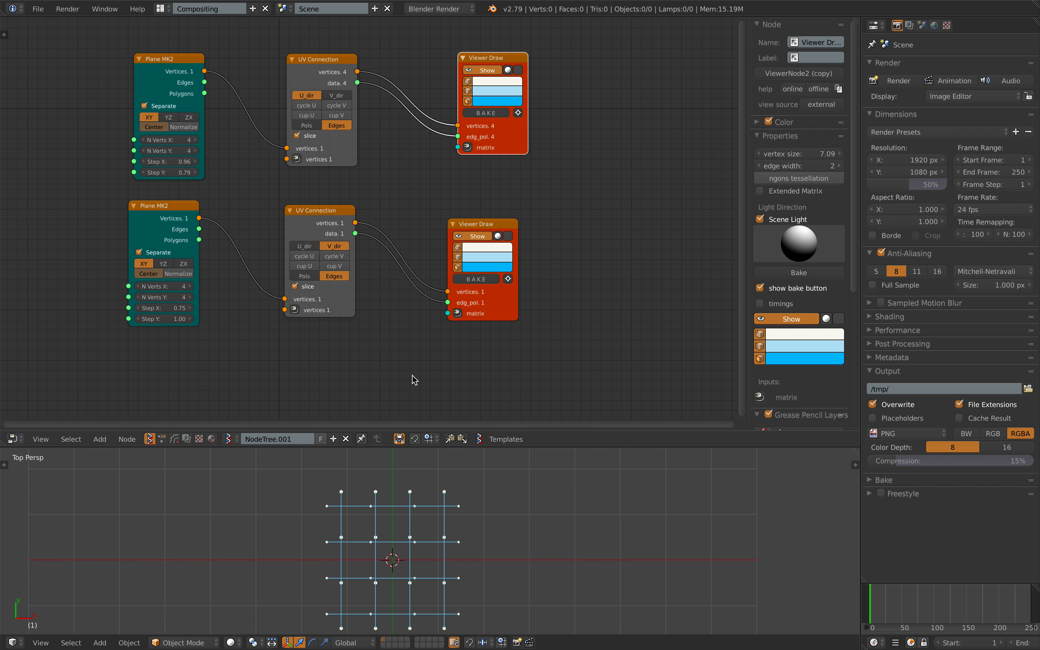
- Align the lower Viewer Draw node beneath the upper one, and add an Offset line node beside the upper Viewer Draw
{"action": "scroll", "coordinate": [315, 404], "scroll_direction": "up", "scroll_amount": 1}
{"action": "left_click_drag", "start_coordinate": [422, 362], "coordinate": [432, 367]}
{"action": "scroll", "coordinate": [450, 343], "scroll_direction": "down", "scroll_amount": 2}
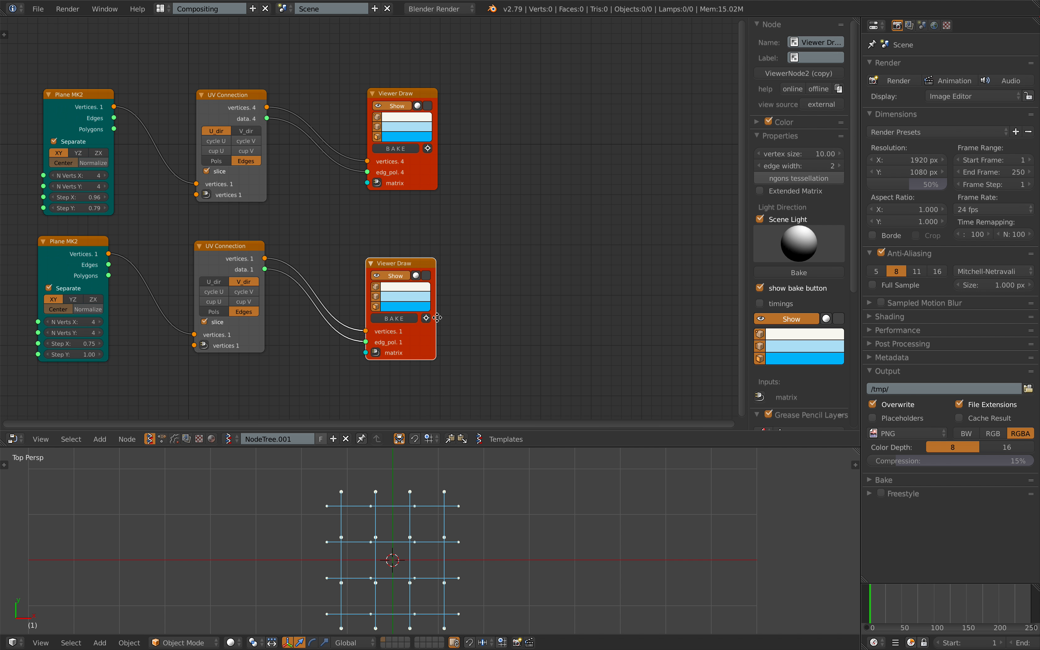
{"action": "key", "text": "alt+space"}
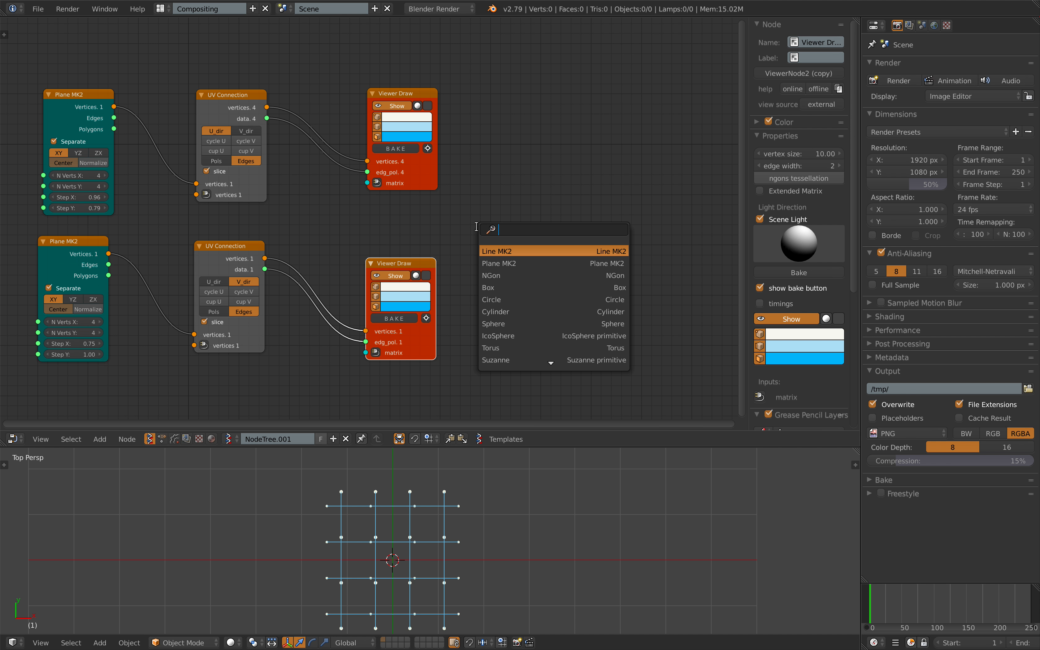
{"action": "type", "text": "off"}
{"action": "key", "text": "Down"}
{"action": "key", "text": "Down"}
{"action": "key", "text": "Up"}
{"action": "key", "text": "Down"}
{"action": "key", "text": "Return"}
{"action": "left_click", "coordinate": [509, 111]}
- Add a Contour 2D node below the Offset line node
{"action": "key", "text": "shift+a"}
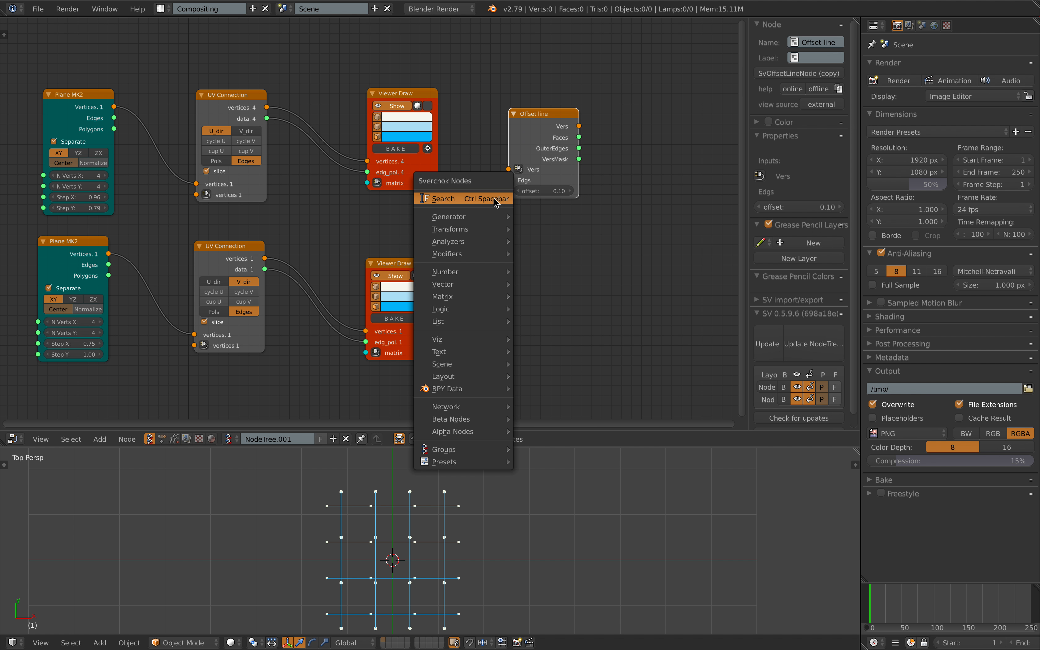
{"action": "left_click", "coordinate": [494, 199]}
{"action": "type", "text": "conto"}
{"action": "key", "text": "Return"}
{"action": "left_click", "coordinate": [505, 229]}
{"action": "middle_click_drag", "start_coordinate": [556, 234], "coordinate": [570, 214]}
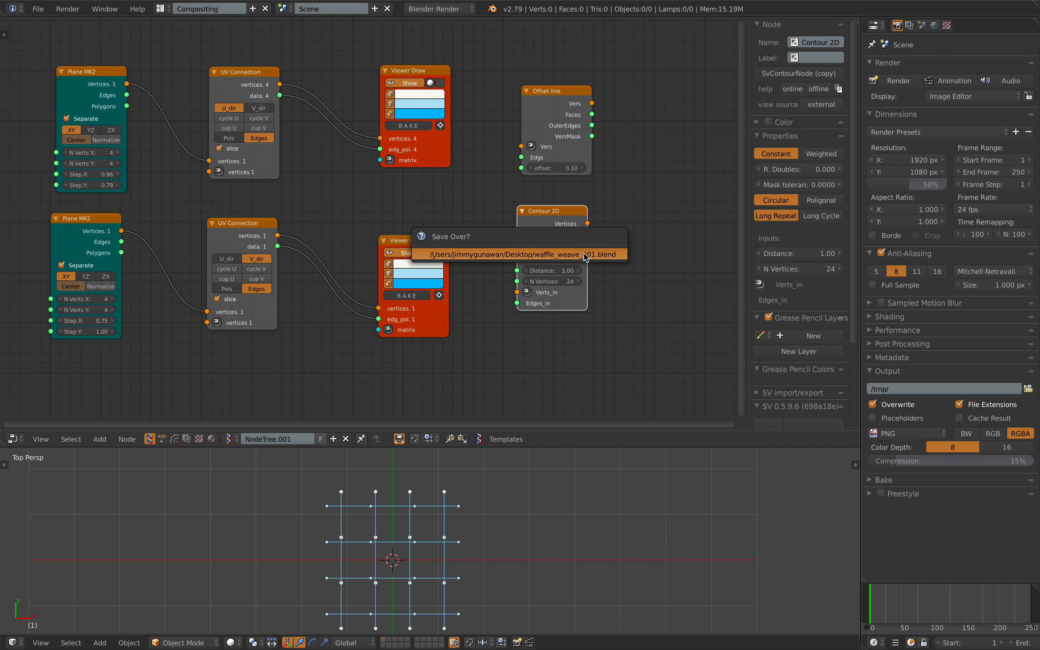
- Collapse the node editor's properties sidebar and save over waffle_weave_001.blend
{"action": "left_click_drag", "start_coordinate": [747, 210], "coordinate": [862, 224]}
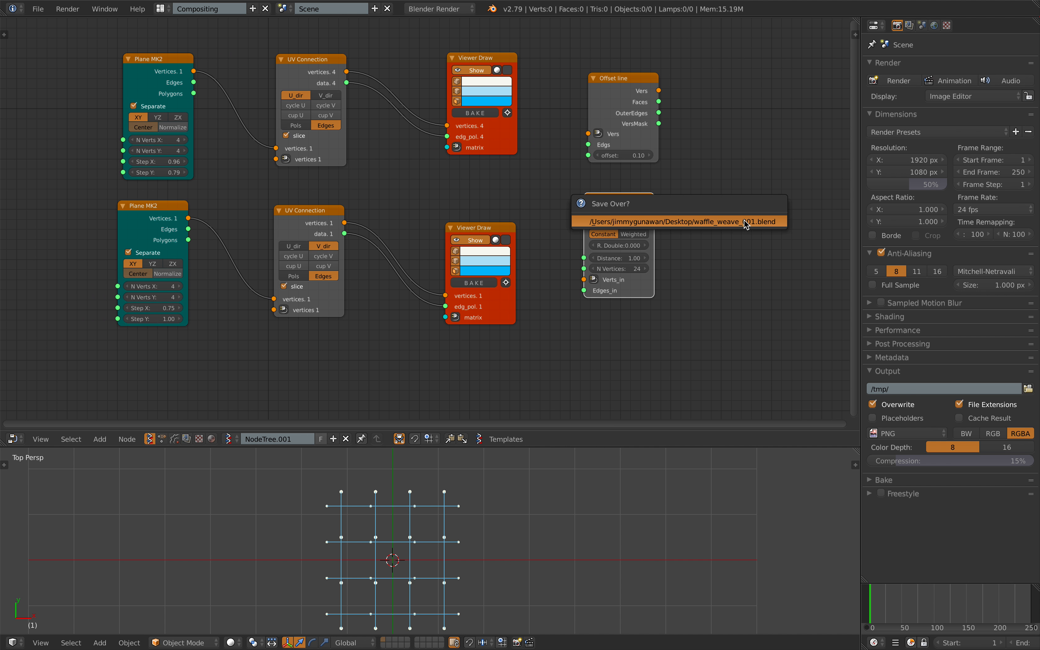
{"action": "scroll", "coordinate": [400, 516], "scroll_direction": "down", "scroll_amount": 1}
{"action": "scroll", "coordinate": [400, 516], "scroll_direction": "up", "scroll_amount": 1}
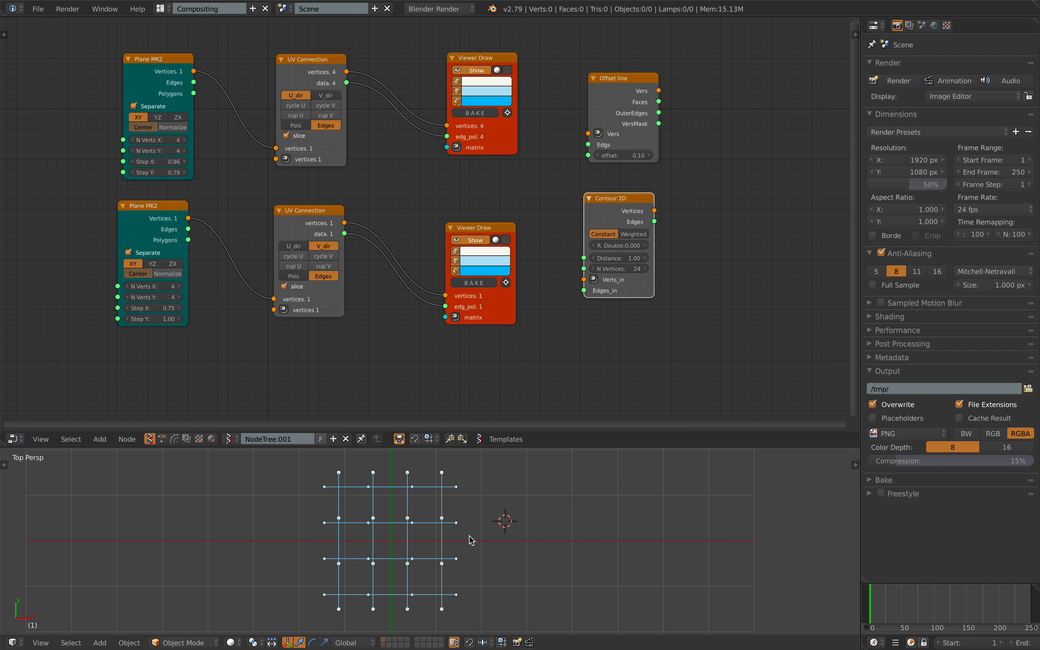
- Move both Viewer Draw nodes closer to their UV Connection nodes, and set the upper viewer's edge colour to red
{"action": "left_click_drag", "start_coordinate": [481, 228], "coordinate": [410, 317]}
{"action": "left_click_drag", "start_coordinate": [478, 58], "coordinate": [405, 23]}
{"action": "left_click", "coordinate": [406, 58]}
{"action": "left_click", "coordinate": [420, 79]}
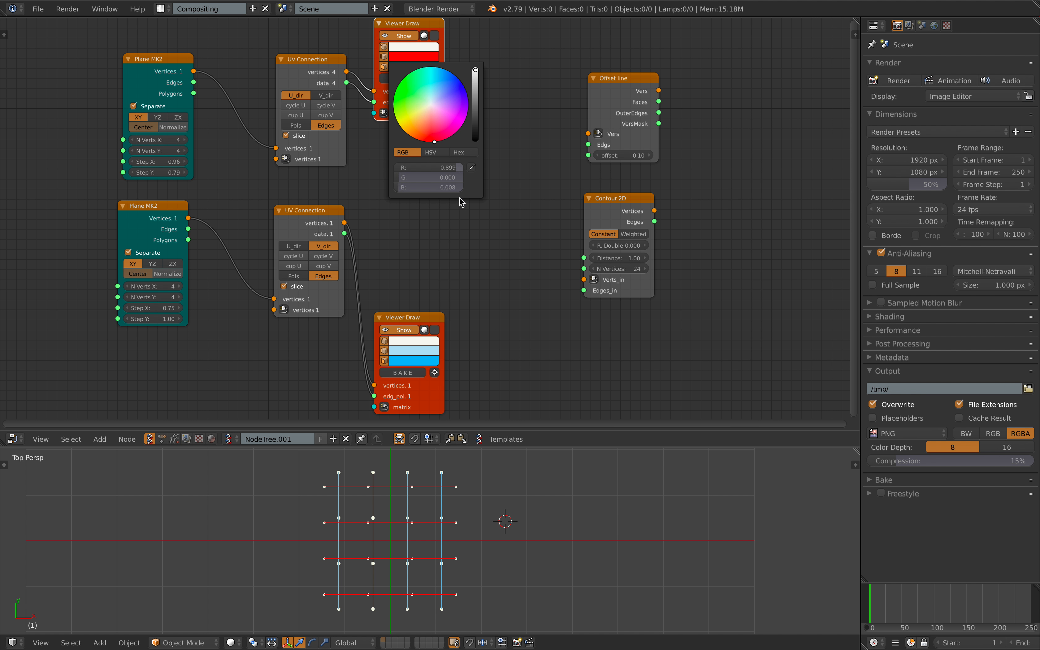
- Set the lower Viewer Draw node's edge colour to green
{"action": "left_click", "coordinate": [406, 358]}
{"action": "left_click", "coordinate": [414, 352]}
{"action": "left_click_drag", "start_coordinate": [436, 275], "coordinate": [392, 228]}
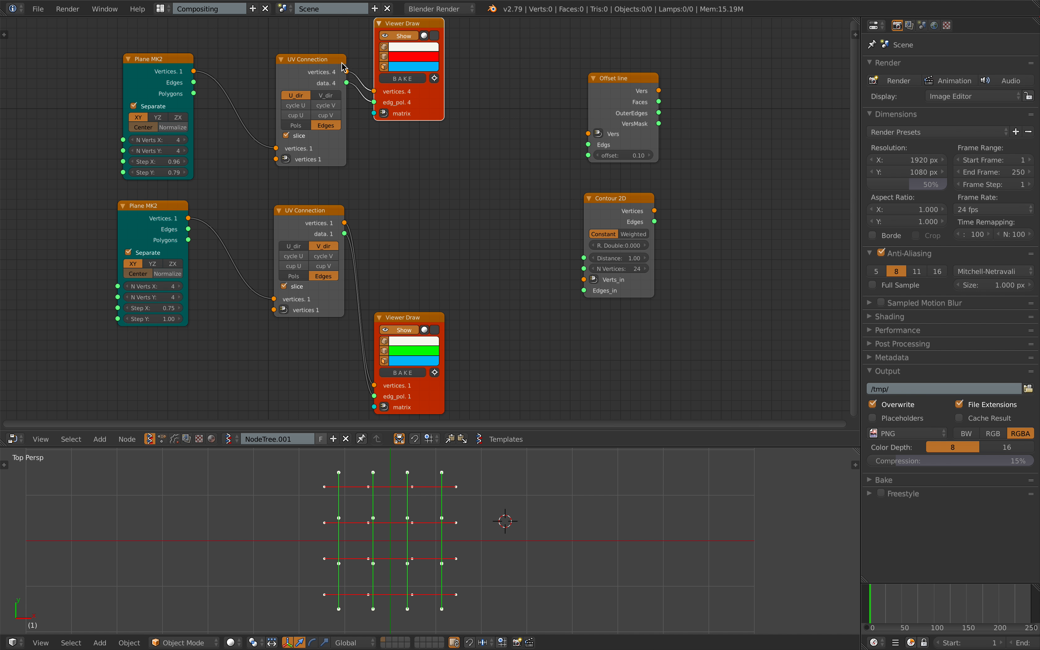
- Adjust the positions of the two UV Connection nodes and save over the current blend file
{"action": "left_click_drag", "start_coordinate": [342, 62], "coordinate": [333, 67]}
{"action": "scroll", "coordinate": [373, 241], "scroll_direction": "up", "scroll_amount": 3}
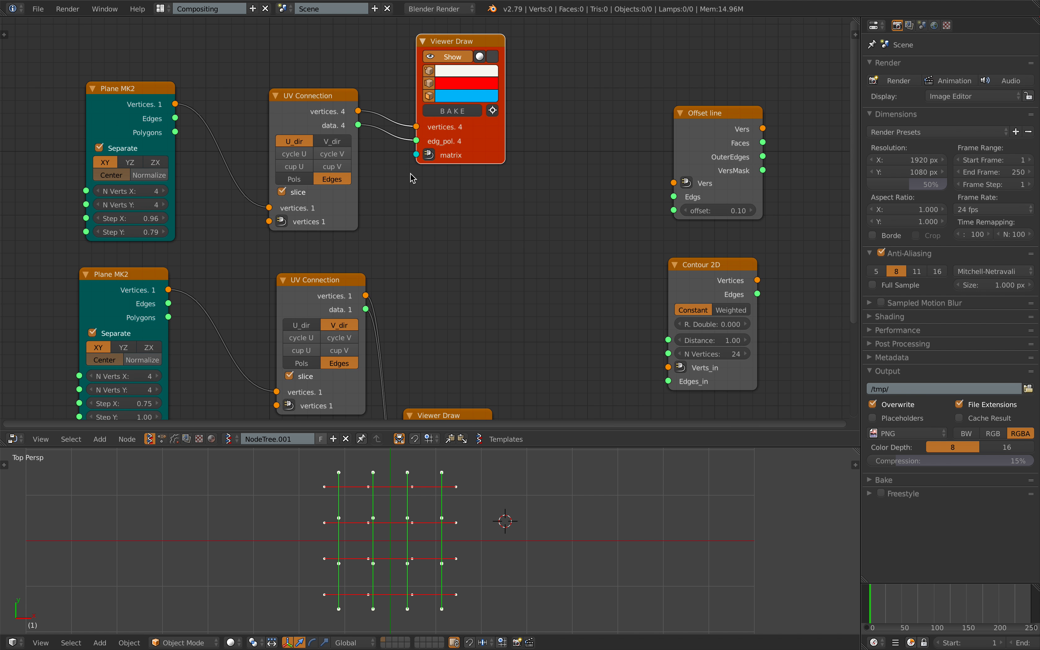
{"action": "middle_click_drag", "start_coordinate": [372, 243], "coordinate": [396, 180]}
{"action": "left_click_drag", "start_coordinate": [349, 289], "coordinate": [340, 276]}
{"action": "scroll", "coordinate": [358, 259], "scroll_direction": "down", "scroll_amount": 1}
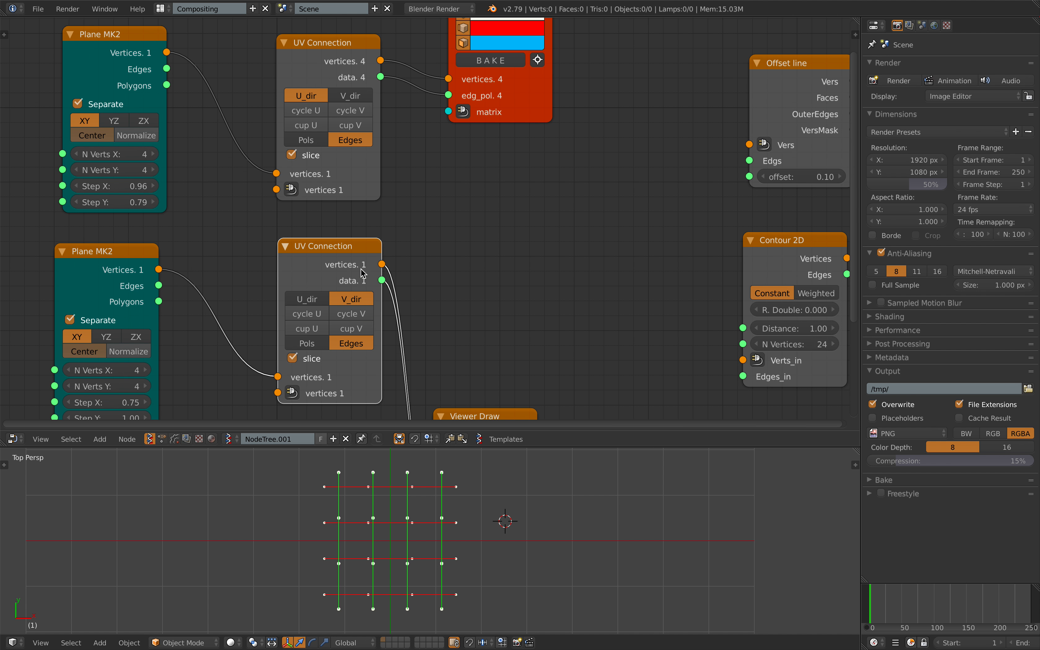
{"action": "scroll", "coordinate": [363, 272], "scroll_direction": "down", "scroll_amount": 1}
{"action": "middle_click_drag", "start_coordinate": [379, 91], "coordinate": [357, 190]}
{"action": "scroll", "coordinate": [357, 189], "scroll_direction": "up", "scroll_amount": 3}
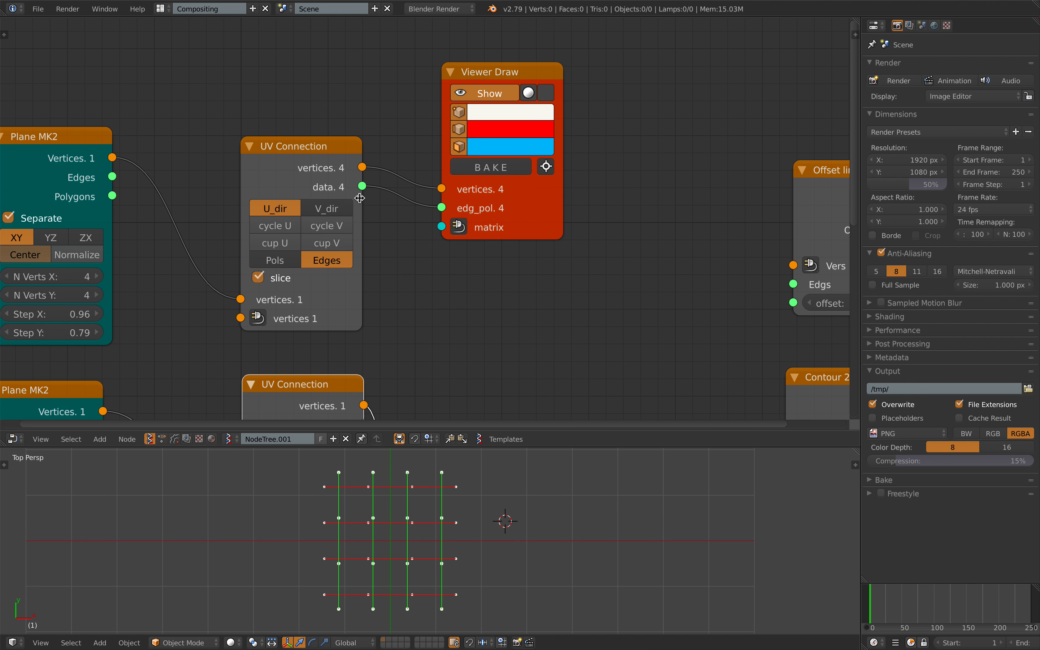
{"action": "left_click_drag", "start_coordinate": [338, 160], "coordinate": [329, 147]}
{"action": "key", "text": "ctrl+s"}
{"action": "left_click", "coordinate": [313, 139]}
- Insert a Mesh Join node between the upper UV Connection and its Viewer Draw, linking both vertices and edges
{"action": "scroll", "coordinate": [306, 155], "scroll_direction": "down", "scroll_amount": 3}
{"action": "left_click_drag", "start_coordinate": [431, 201], "coordinate": [448, 178]}
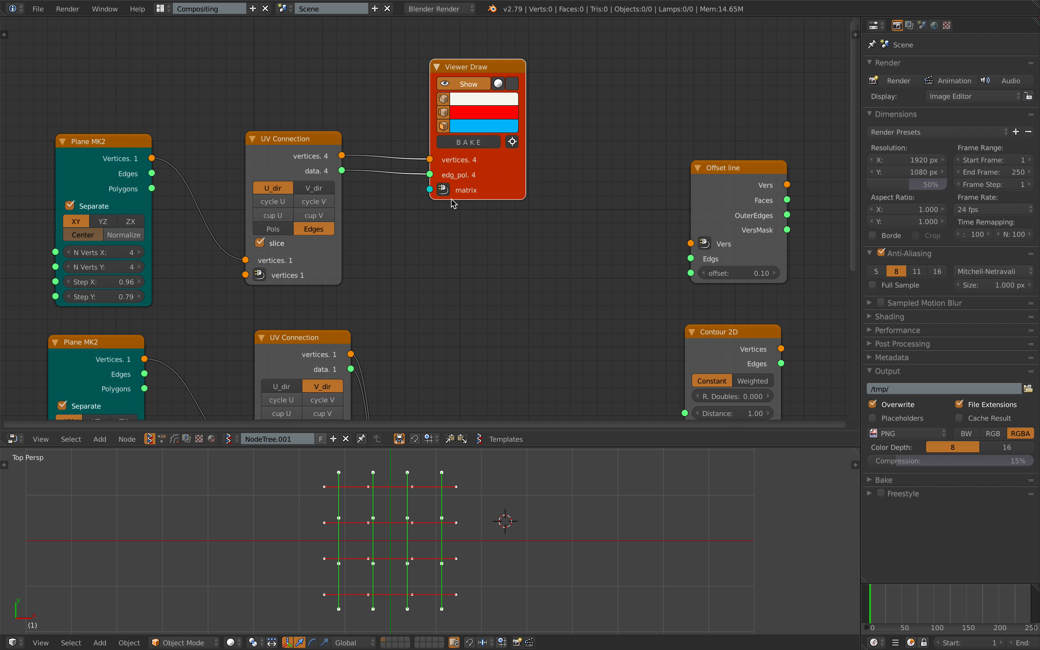
{"action": "key", "text": "alt+space"}
{"action": "type", "text": "mesh j"}
{"action": "key", "text": "Return"}
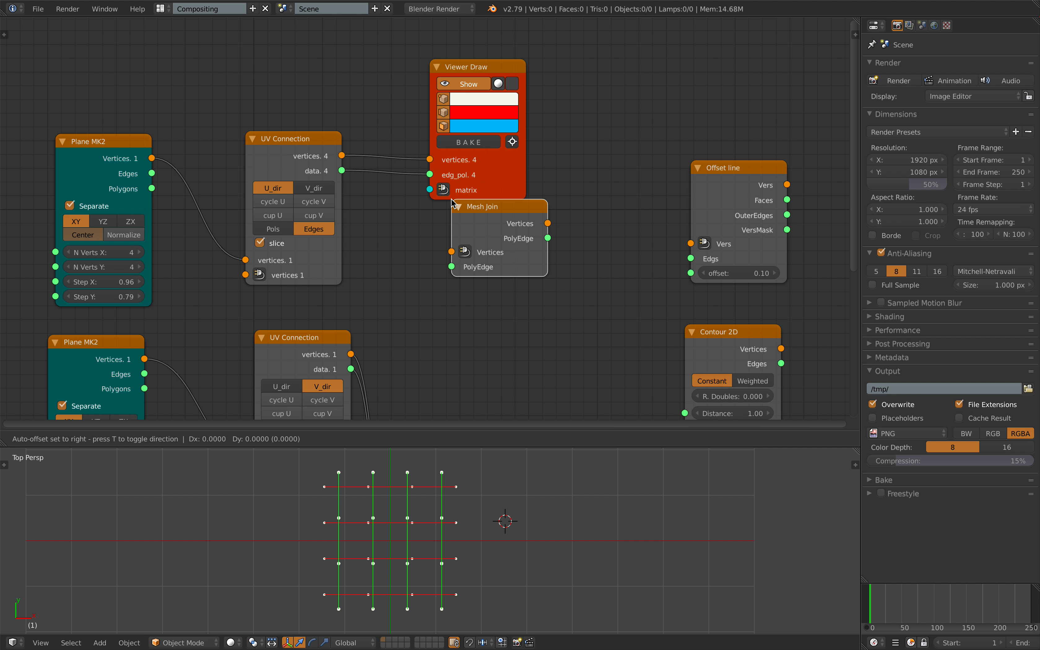
{"action": "left_click", "coordinate": [397, 109]}
{"action": "left_click_drag", "start_coordinate": [344, 168], "coordinate": [398, 181]}
{"action": "left_click_drag", "start_coordinate": [433, 114], "coordinate": [410, 170]}
{"action": "left_click", "coordinate": [411, 173]}
{"action": "left_click_drag", "start_coordinate": [470, 206], "coordinate": [548, 175]}
{"action": "mouse_move", "coordinate": [539, 218]}
{"action": "middle_mouse_down"}
{"action": "mouse_move", "coordinate": [516, 168]}
{"action": "mouse_move", "coordinate": [479, 199]}
{"action": "middle_mouse_up"}
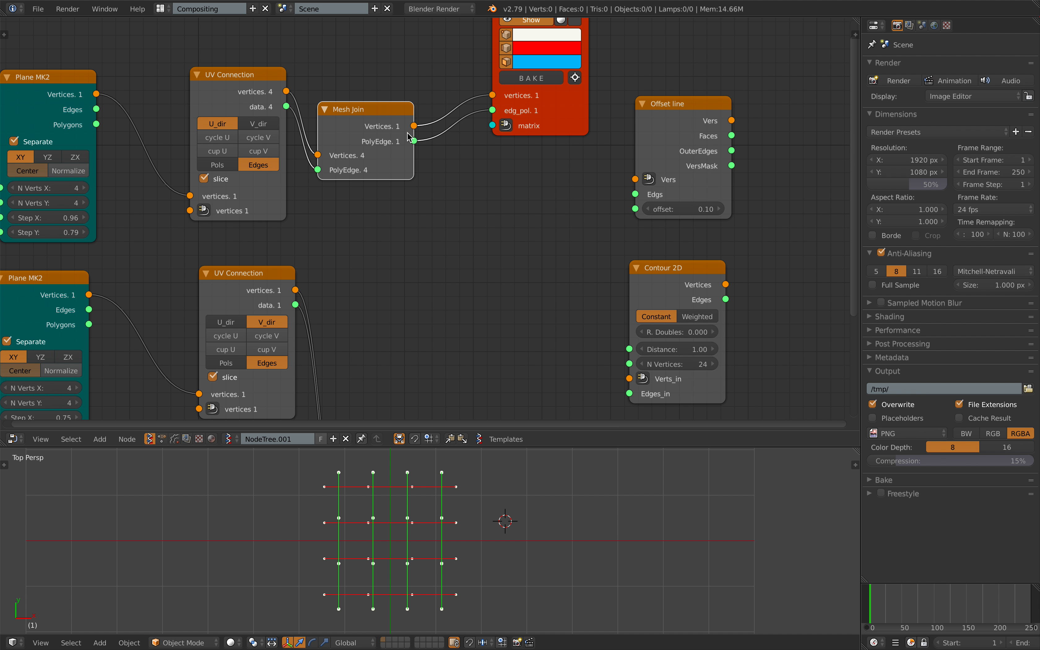
- Link Mesh Join's vertices and edges to the Offset line node, and spread the nodes to free space in the middle
{"action": "left_click_drag", "start_coordinate": [414, 126], "coordinate": [635, 194]}
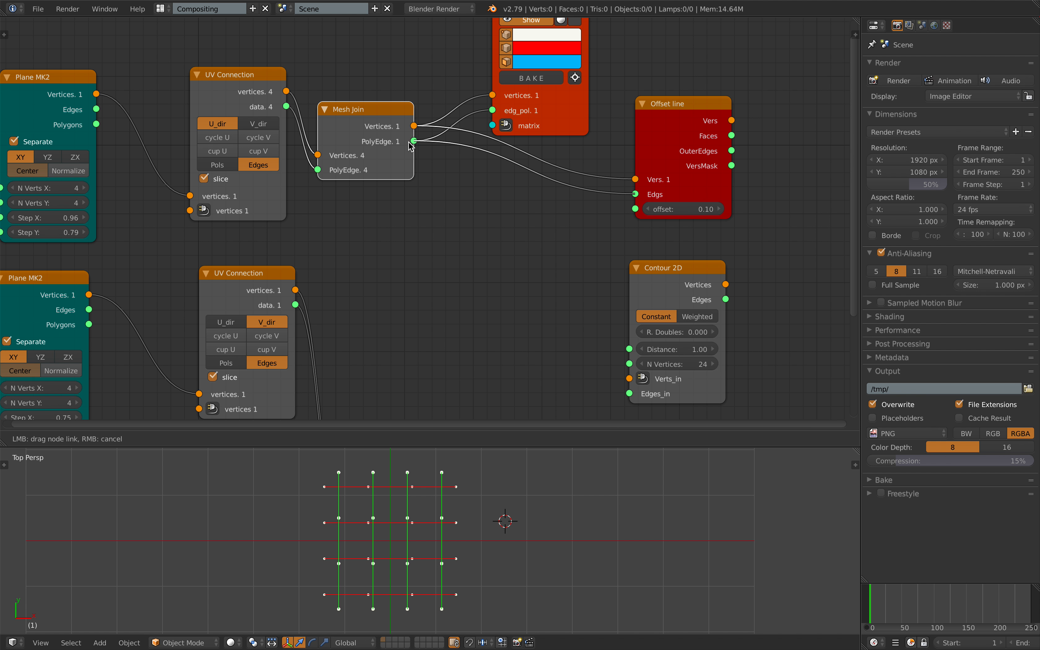
{"action": "scroll", "coordinate": [463, 191], "scroll_direction": "down", "scroll_amount": 2}
{"action": "middle_click_drag", "start_coordinate": [382, 242], "coordinate": [348, 217]}
{"action": "left_click_drag", "start_coordinate": [374, 82], "coordinate": [379, 125]}
{"action": "left_click_drag", "start_coordinate": [534, 90], "coordinate": [556, 72]}
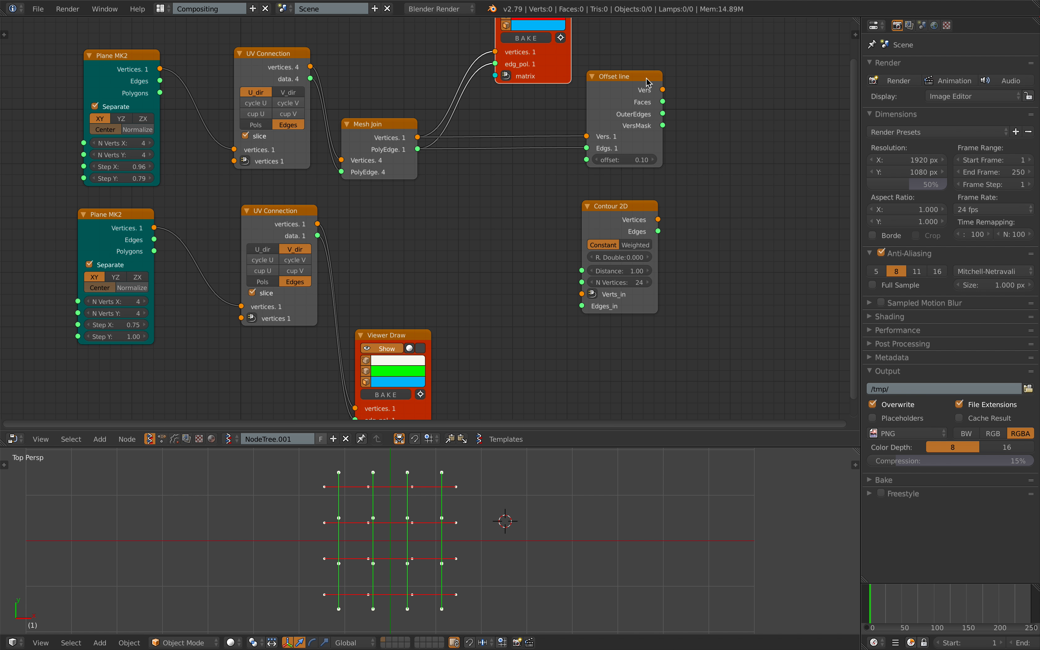
{"action": "left_click_drag", "start_coordinate": [645, 82], "coordinate": [684, 82]}
{"action": "left_click_drag", "start_coordinate": [619, 207], "coordinate": [714, 222]}
{"action": "left_click_drag", "start_coordinate": [381, 131], "coordinate": [382, 90]}
{"action": "left_click_drag", "start_coordinate": [693, 149], "coordinate": [728, 148]}
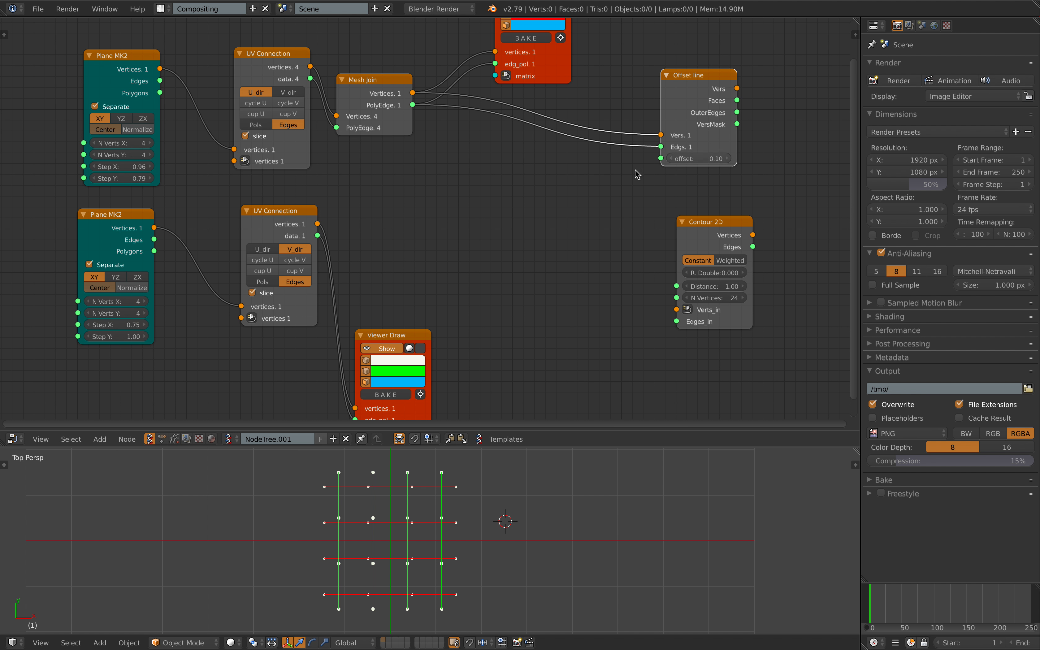
- Add a List Join node and feed it the vertices from Mesh Join and the lower UV Connection
{"action": "middle_click_drag", "start_coordinate": [438, 165], "coordinate": [430, 157]}
{"action": "key", "text": "shift+a"}
{"action": "left_click", "coordinate": [430, 157]}
{"action": "type", "text": "list j"}
{"action": "key", "text": "Return"}
{"action": "left_click", "coordinate": [459, 148]}
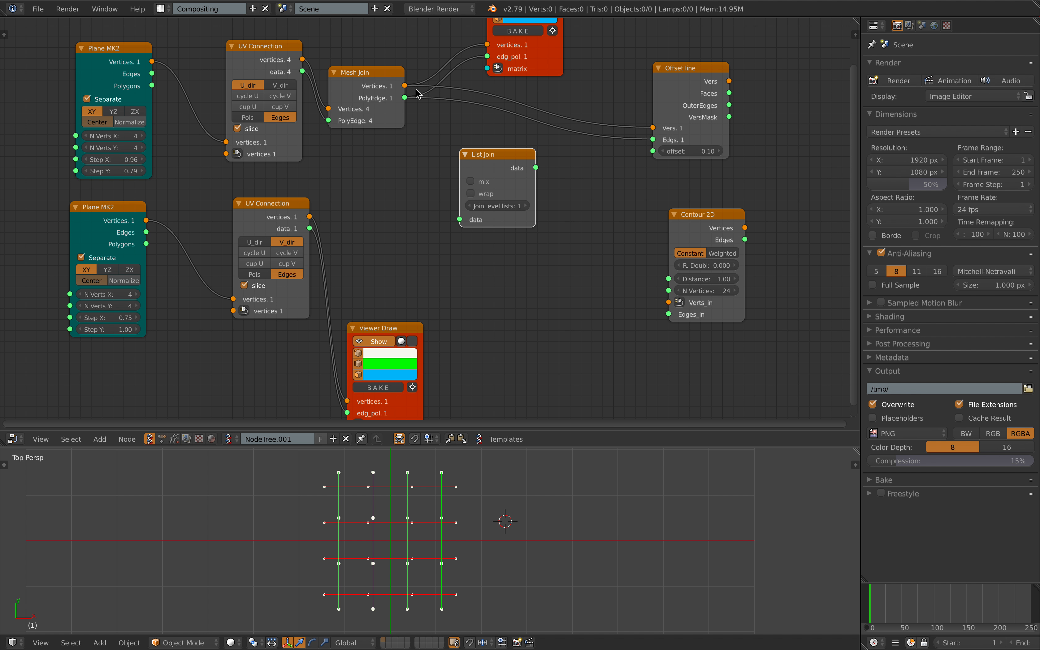
{"action": "left_click_drag", "start_coordinate": [406, 86], "coordinate": [459, 219]}
{"action": "left_click_drag", "start_coordinate": [309, 216], "coordinate": [457, 218]}
{"action": "left_click_drag", "start_coordinate": [489, 165], "coordinate": [486, 154]}
- Duplicate List Join below, feed it the edge data from Mesh Join and the lower UV Connection, and align both List Join nodes
{"action": "key", "text": "shift+d"}
{"action": "left_click", "coordinate": [504, 270]}
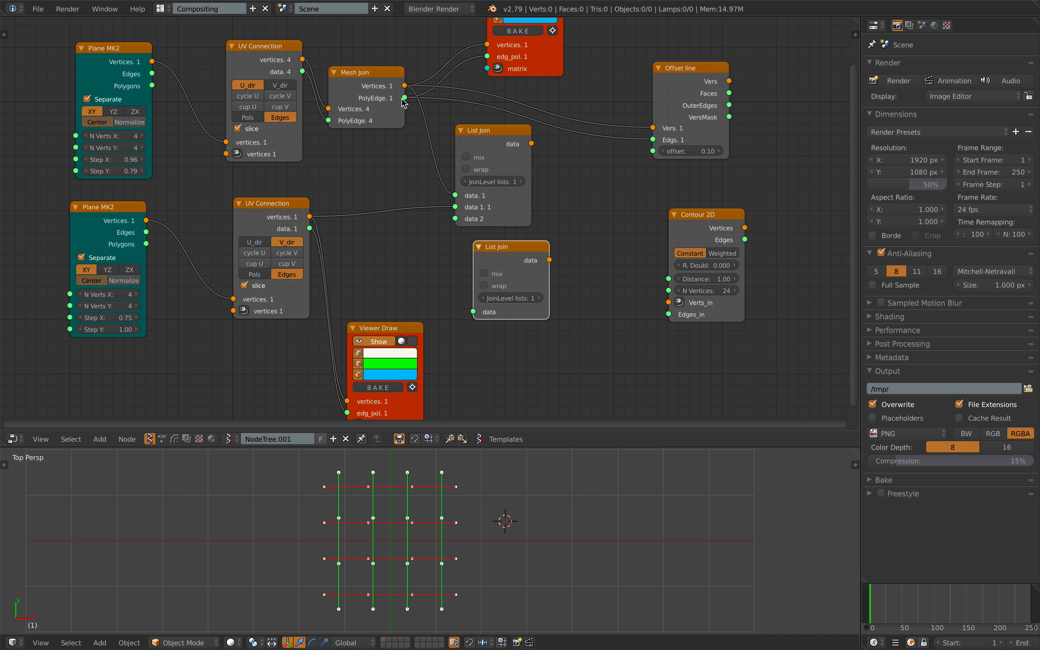
{"action": "left_click_drag", "start_coordinate": [405, 98], "coordinate": [474, 311]}
{"action": "left_click_drag", "start_coordinate": [310, 229], "coordinate": [473, 323]}
{"action": "left_click", "coordinate": [487, 143]}
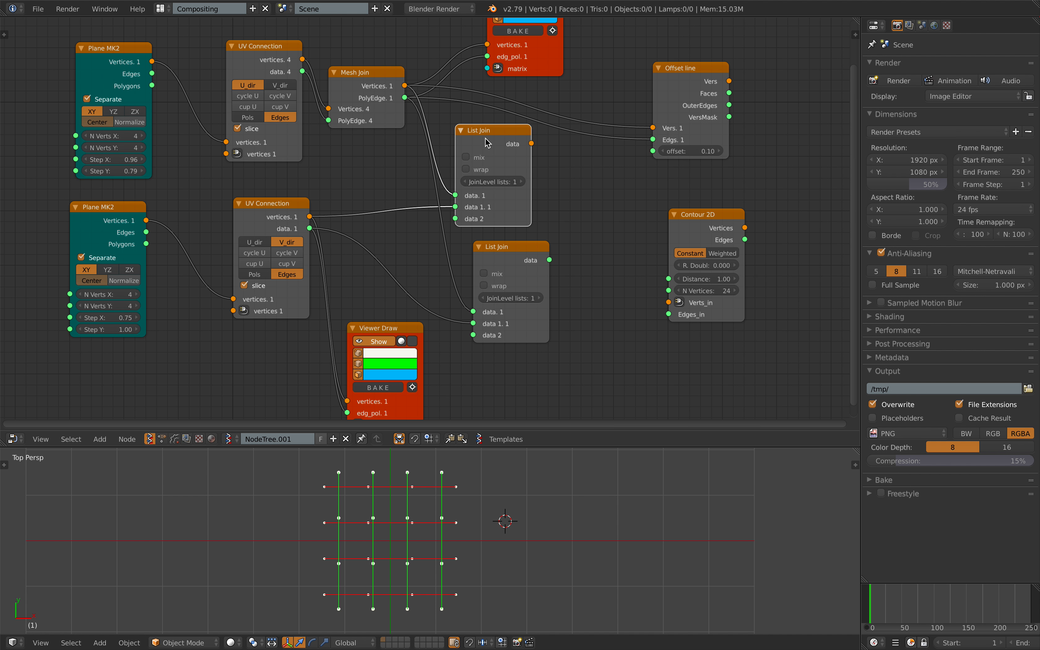
{"action": "left_click", "coordinate": [480, 160]}
{"action": "mouse_move", "coordinate": [485, 139]}
{"action": "left_mouse_down"}
{"action": "mouse_move", "coordinate": [490, 129]}
{"action": "mouse_move", "coordinate": [492, 144]}
{"action": "left_mouse_up"}
{"action": "left_click_drag", "start_coordinate": [503, 251], "coordinate": [488, 258]}
- Duplicate the Mesh Join node, feed it both List Join outputs, and move Contour 2D clear of it
{"action": "left_click", "coordinate": [360, 79]}
{"action": "key", "text": "shift+d"}
{"action": "left_click", "coordinate": [611, 232]}
{"action": "left_click_drag", "start_coordinate": [541, 152], "coordinate": [580, 275]}
{"action": "middle_click_drag", "start_coordinate": [568, 230], "coordinate": [444, 227]}
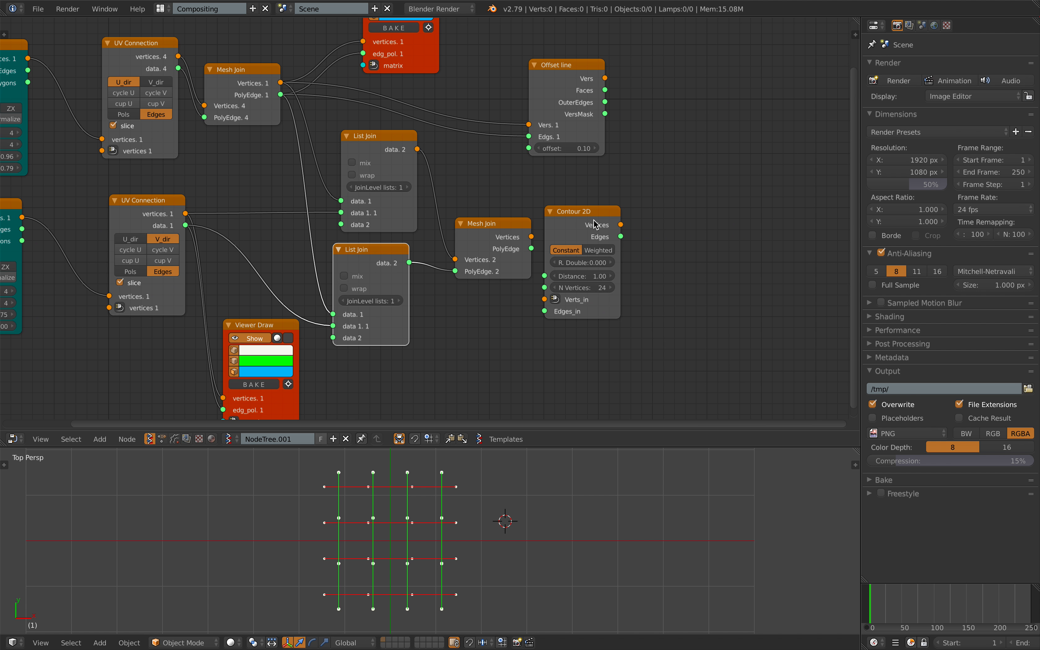
{"action": "left_click_drag", "start_coordinate": [596, 221], "coordinate": [650, 220]}
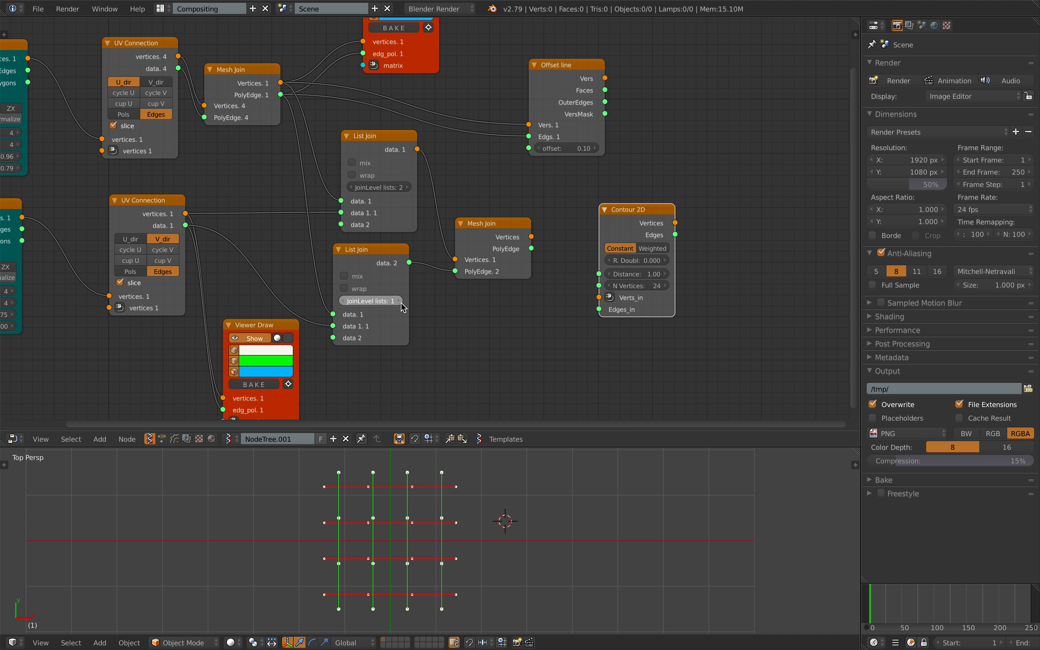
- Set JoinLevel lists to 2 on both List Join nodes
{"action": "left_click", "coordinate": [403, 301]}
{"action": "scroll", "coordinate": [437, 302], "scroll_direction": "right", "scroll_amount": 5}
- Move Offset line and Contour 2D further out, and link the second Mesh Join's vertices and edges to Offset line
{"action": "left_click_drag", "start_coordinate": [529, 149], "coordinate": [597, 119]}
{"action": "left_click_drag", "start_coordinate": [579, 237], "coordinate": [610, 240]}
{"action": "left_click_drag", "start_coordinate": [470, 256], "coordinate": [490, 166]}
{"action": "left_click_drag", "start_coordinate": [532, 115], "coordinate": [528, 161]}
{"action": "left_click_drag", "start_coordinate": [470, 257], "coordinate": [503, 230]}
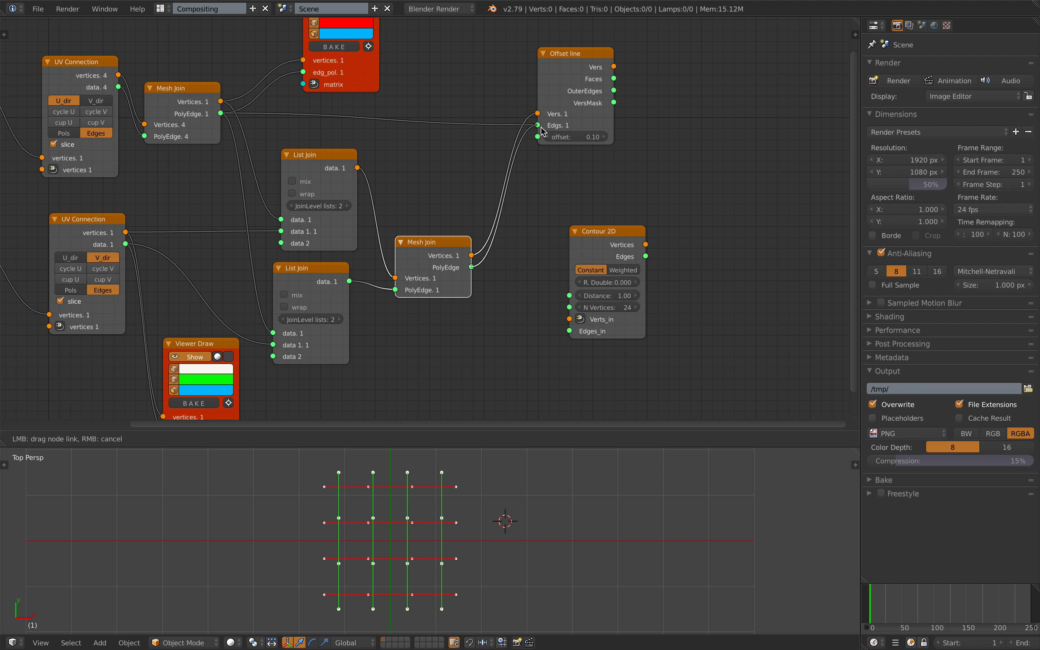
{"action": "left_click_drag", "start_coordinate": [541, 129], "coordinate": [538, 125]}
- Link the second Mesh Join's vertices and edges to Contour 2D's Verts_in and Edges_in, and reposition the neighbouring nodes
{"action": "left_click_drag", "start_coordinate": [436, 257], "coordinate": [525, 252]}
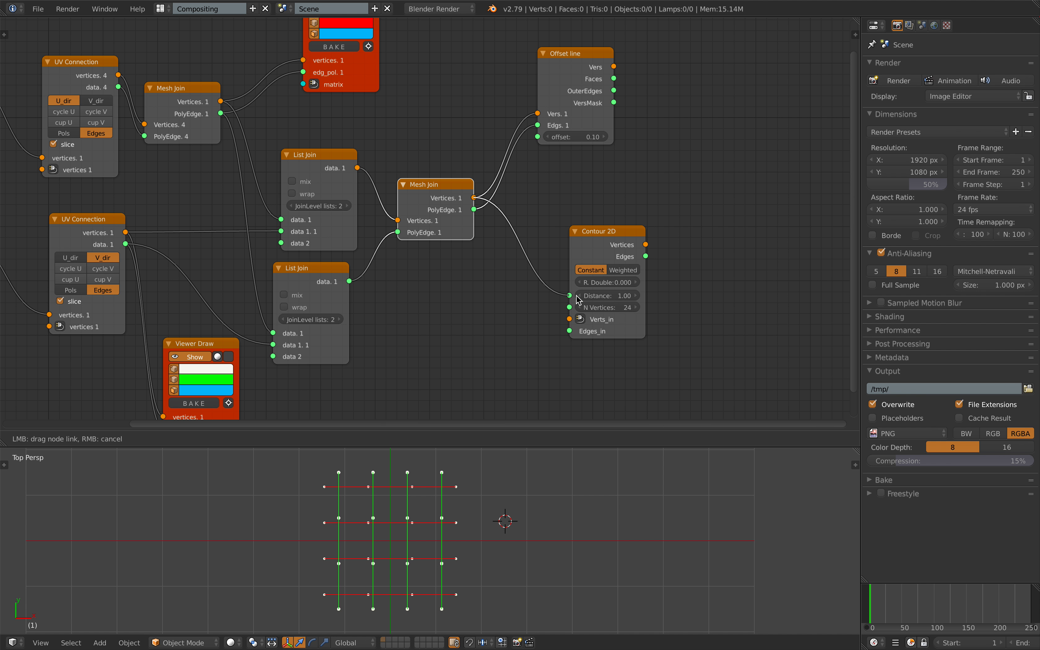
{"action": "left_click_drag", "start_coordinate": [575, 323], "coordinate": [570, 319]}
{"action": "left_click_drag", "start_coordinate": [474, 209], "coordinate": [570, 331]}
{"action": "middle_click_drag", "start_coordinate": [557, 120], "coordinate": [488, 138]}
{"action": "left_click_drag", "start_coordinate": [488, 137], "coordinate": [525, 130]}
- Connect a Viewer Draw node to the Offset line node and place it beside that node
{"action": "right_click", "coordinate": [538, 64]}
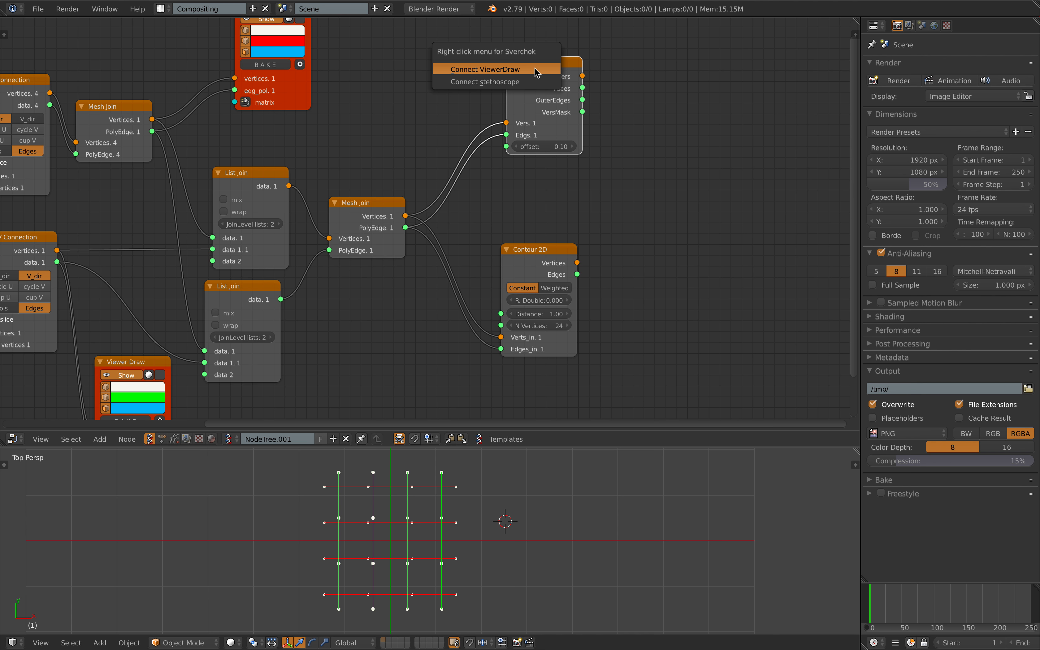
{"action": "left_click", "coordinate": [537, 75]}
{"action": "left_click_drag", "start_coordinate": [622, 66], "coordinate": [637, 60]}
- Turn off display in the two earlier Viewer Draw nodes with red and green edges
{"action": "mouse_move", "coordinate": [567, 95]}
{"action": "middle_mouse_down"}
{"action": "mouse_move", "coordinate": [563, 107]}
{"action": "mouse_move", "coordinate": [588, 129]}
{"action": "middle_mouse_up"}
{"action": "left_click", "coordinate": [284, 50]}
{"action": "middle_click_drag", "start_coordinate": [263, 372], "coordinate": [269, 312]}
{"action": "left_click", "coordinate": [159, 349]}
- Duplicate the new Viewer Draw node below and link Contour 2D's vertices and edges to it
{"action": "middle_click_drag", "start_coordinate": [593, 196], "coordinate": [505, 193]}
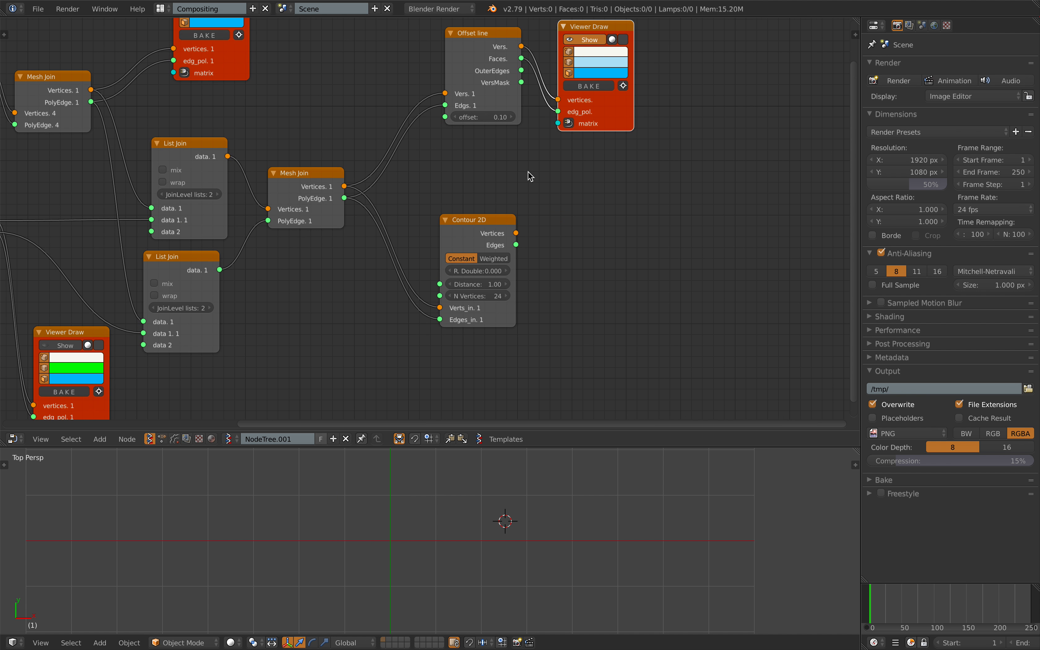
{"action": "key", "text": "shift+d"}
{"action": "left_click_drag", "start_coordinate": [517, 233], "coordinate": [560, 263]}
{"action": "left_click_drag", "start_coordinate": [516, 245], "coordinate": [560, 275]}
{"action": "left_click_drag", "start_coordinate": [492, 224], "coordinate": [485, 224]}
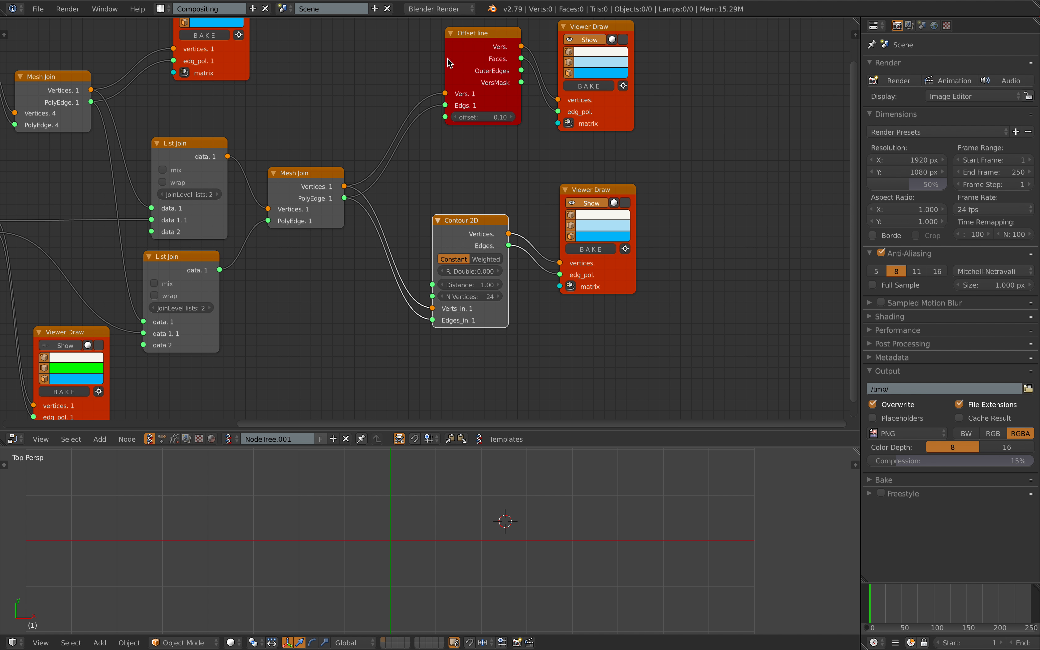
- Check the Terminal console for the Offset line node, and unlink that node's vertices and edges inputs
{"action": "middle_click_drag", "start_coordinate": [472, 105], "coordinate": [474, 114]}
{"action": "key", "text": "ctrl+Left"}
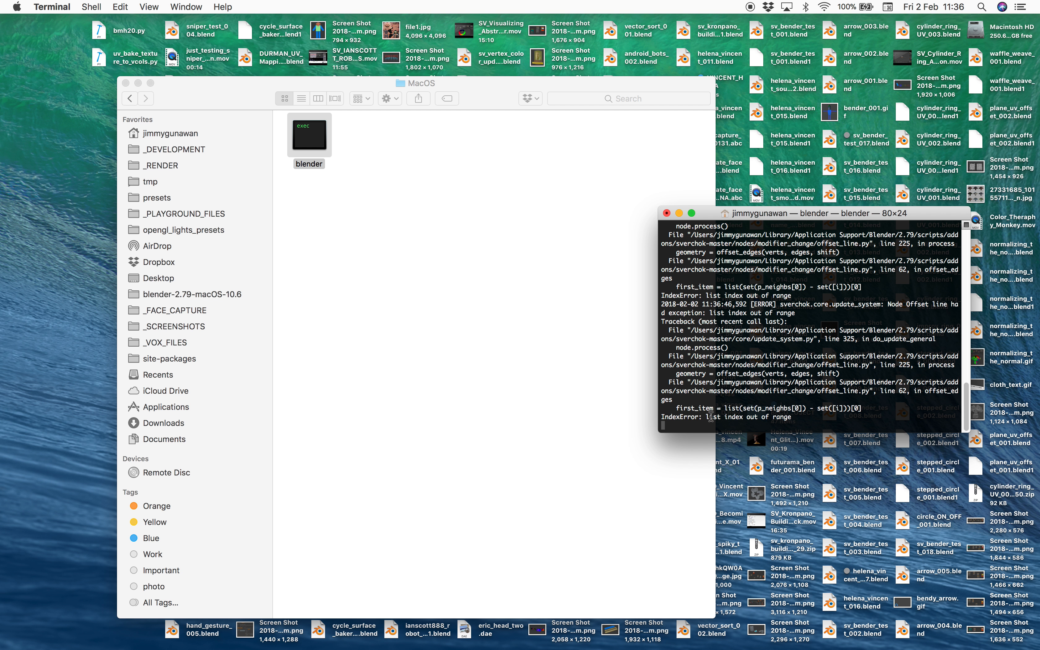
{"action": "key", "text": "ctrl+Right"}
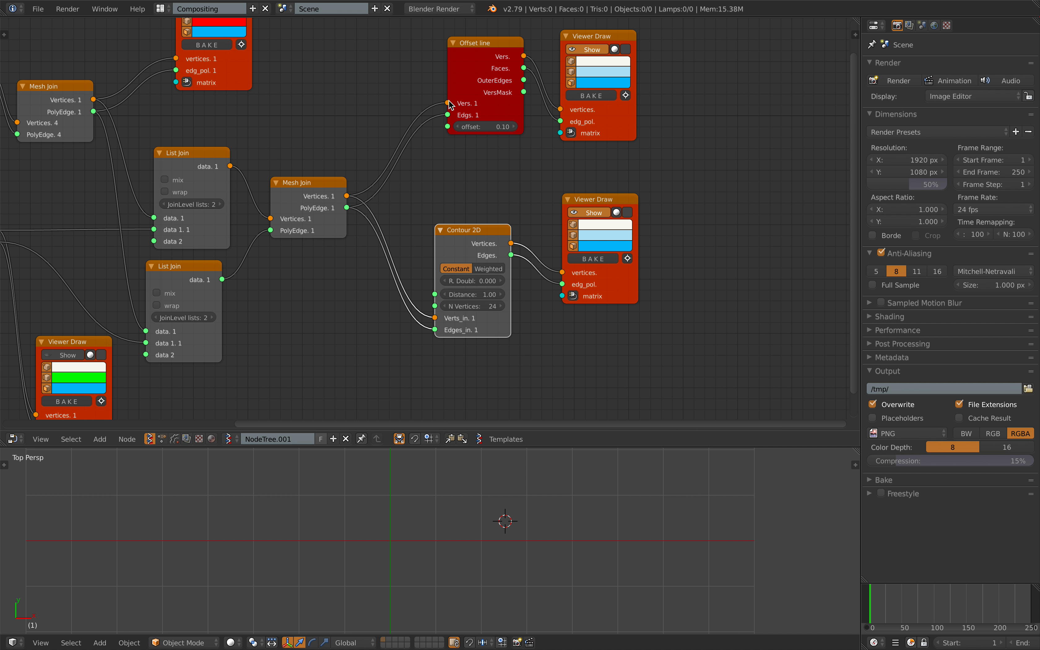
{"action": "left_click_drag", "start_coordinate": [448, 115], "coordinate": [386, 113]}
{"action": "scroll", "coordinate": [508, 370], "scroll_direction": "down", "scroll_amount": 2}
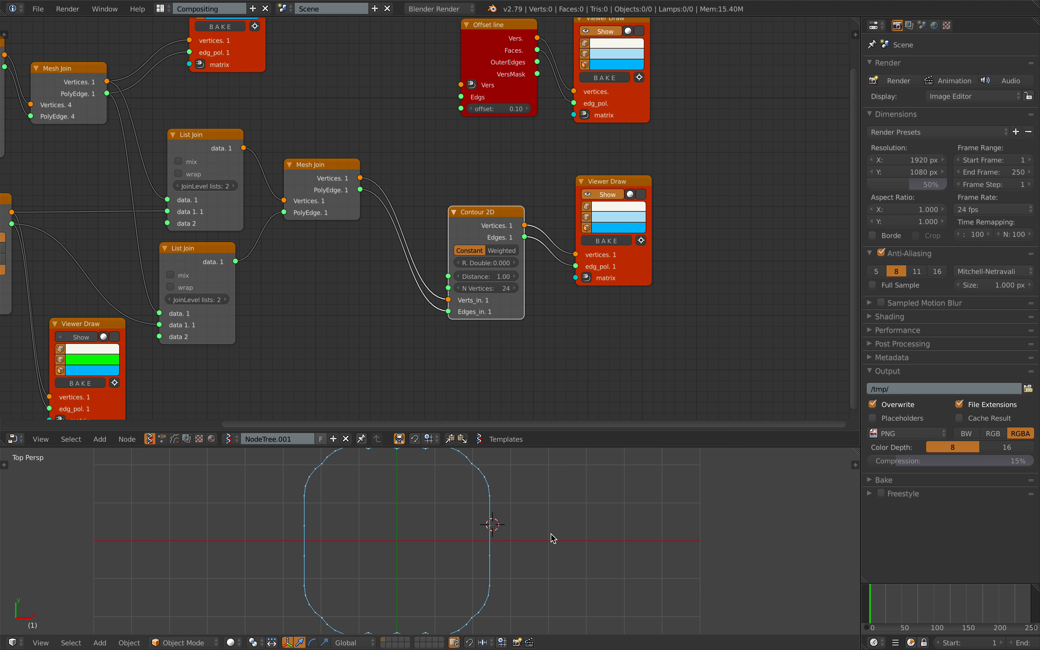
- Set the Contour 2D distance to 0.16 and enlarge the 3D view area
{"action": "scroll", "coordinate": [509, 294], "scroll_direction": "up", "scroll_amount": 1}
{"action": "left_click_drag", "start_coordinate": [509, 287], "coordinate": [465, 286]}
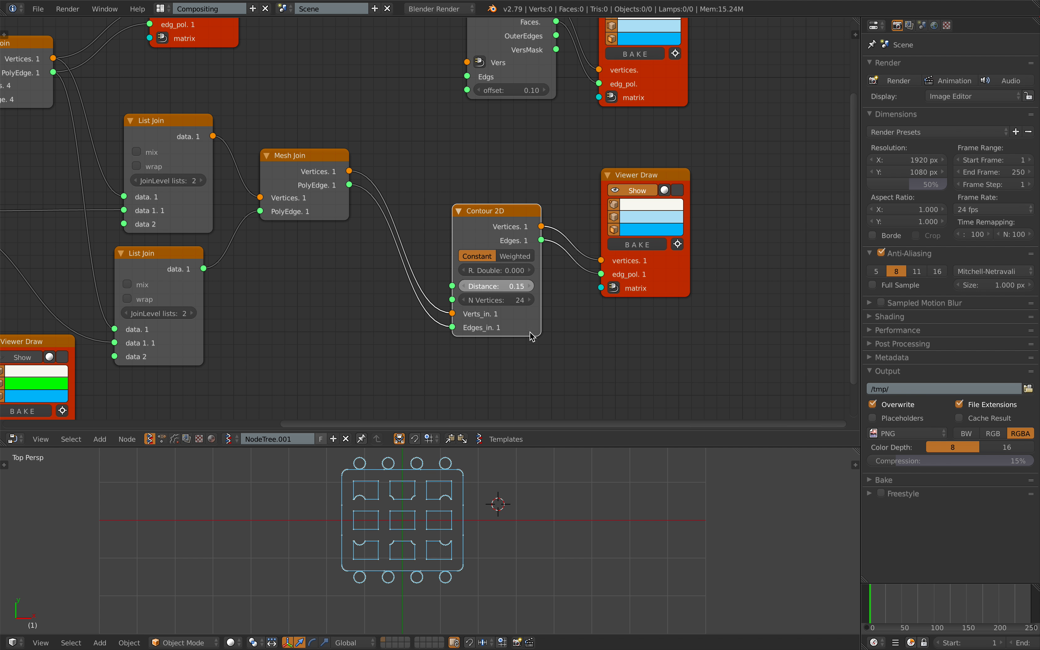
{"action": "left_click_drag", "start_coordinate": [543, 447], "coordinate": [547, 368]}
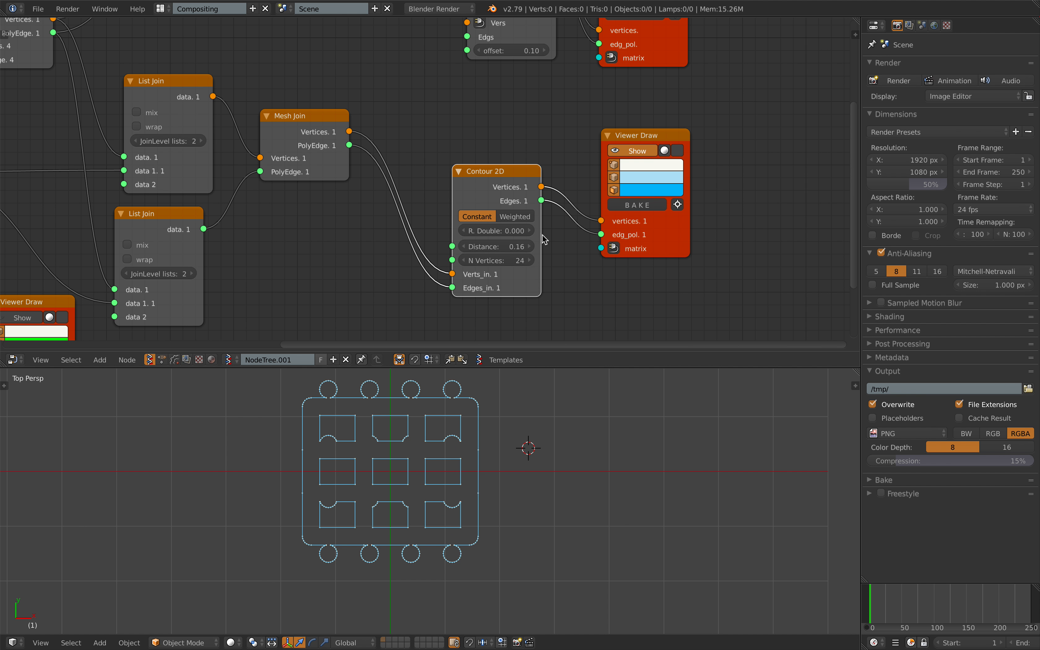
- Save over the current blend file
{"action": "scroll", "coordinate": [418, 453], "scroll_direction": "down", "scroll_amount": 1}
{"action": "key", "text": "ctrl+s"}
{"action": "left_click", "coordinate": [509, 455]}
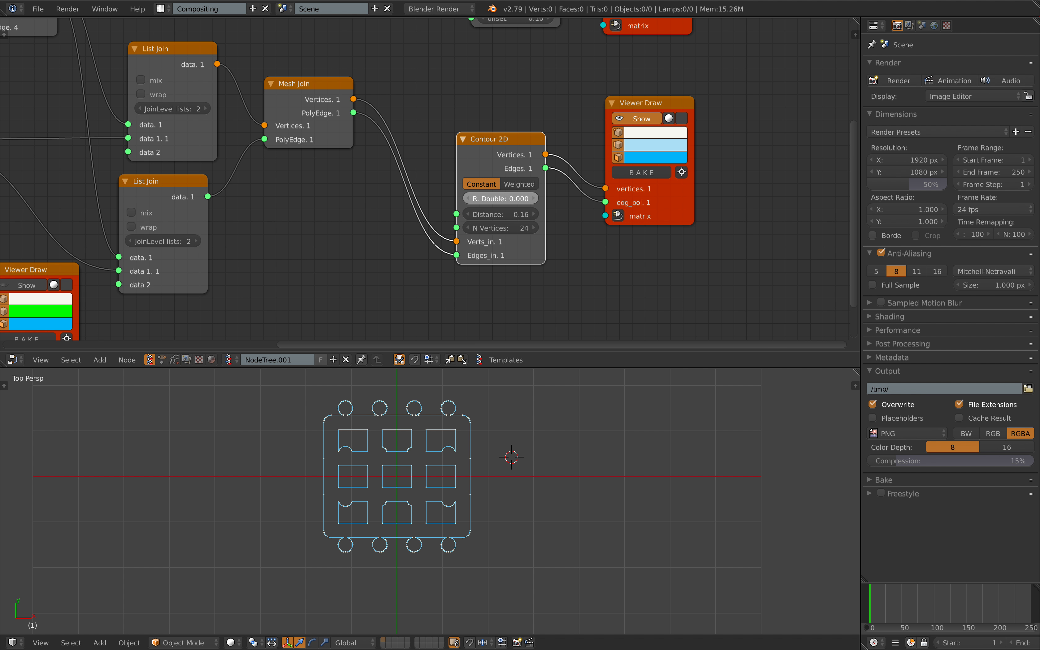
- Set Contour 2D's distance to 0.09 and its N Vertices to 18, and save over the file
{"action": "left_click_drag", "start_coordinate": [501, 214], "coordinate": [534, 215]}
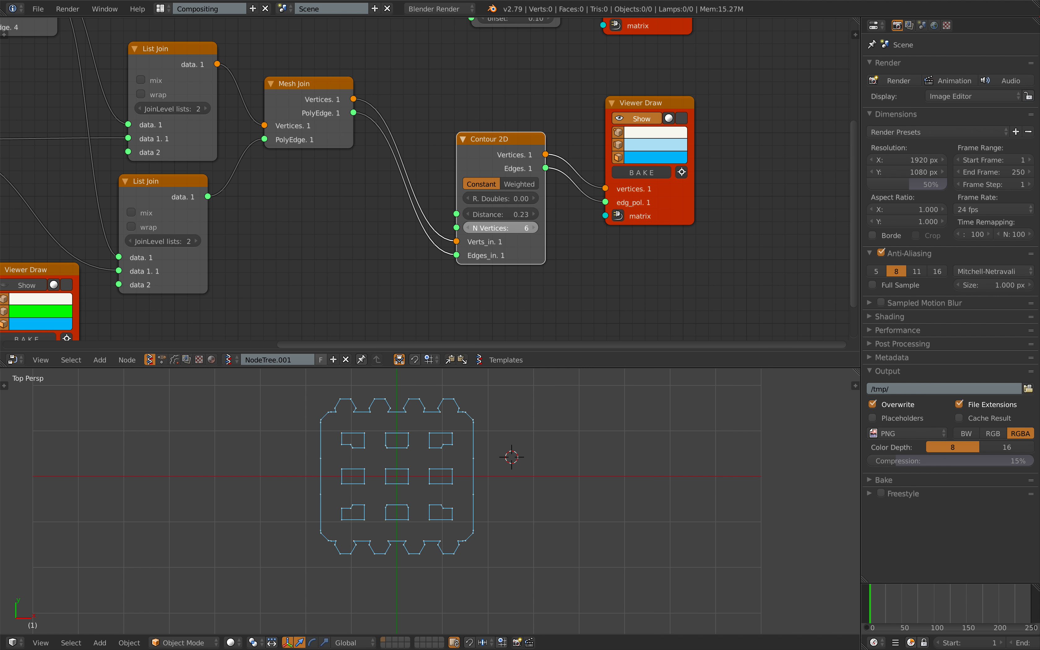
{"action": "left_click_drag", "start_coordinate": [512, 218], "coordinate": [488, 218]}
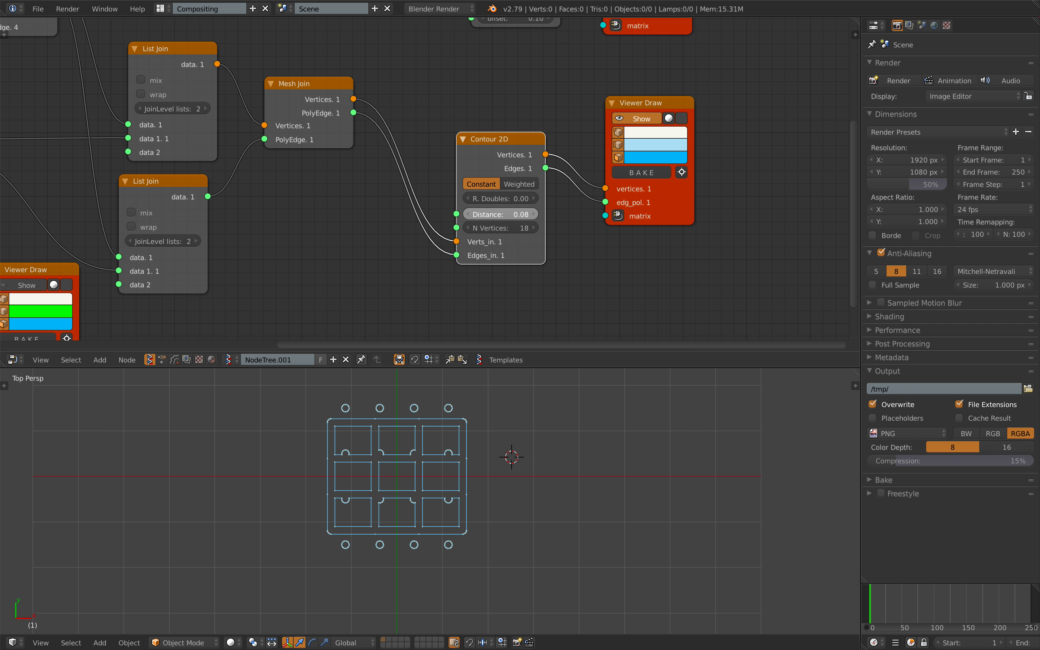
{"action": "key", "text": "ctrl+s"}
{"action": "left_click", "coordinate": [501, 450]}
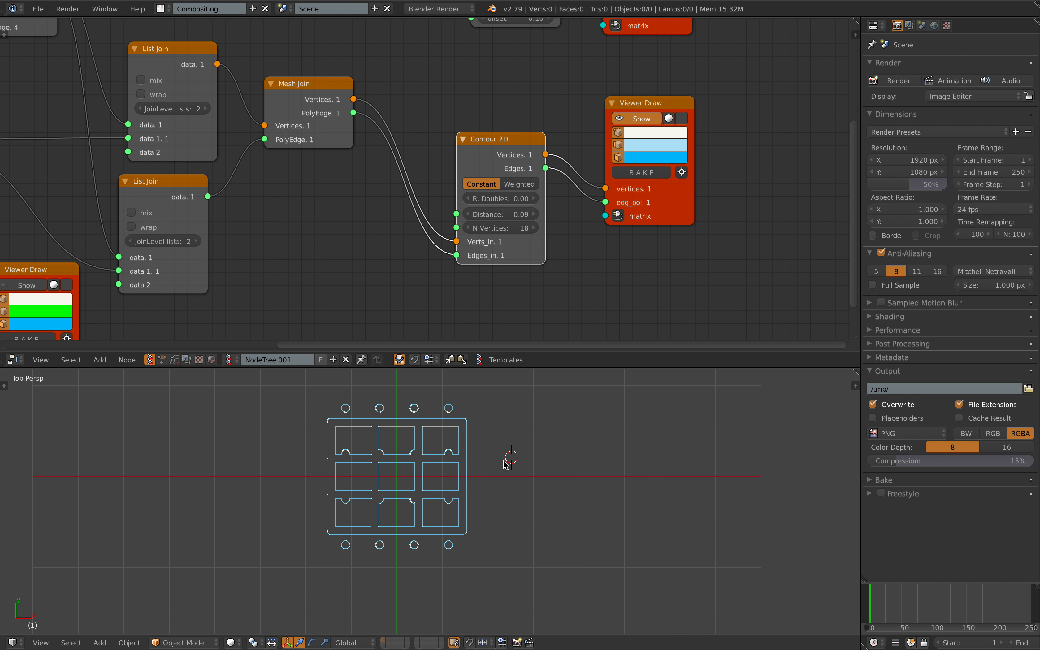
- Set JoinLevel lists to 1 on both List Join nodes
{"action": "scroll", "coordinate": [464, 270], "scroll_direction": "down", "scroll_amount": 3}
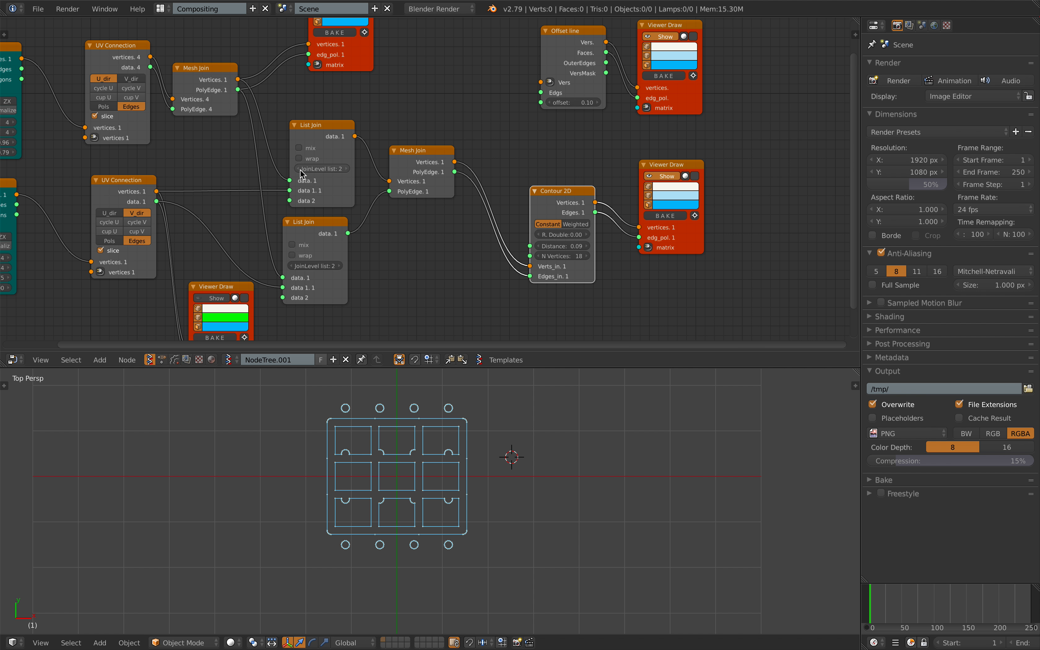
{"action": "left_click", "coordinate": [290, 266]}
{"action": "scroll", "coordinate": [374, 192], "scroll_direction": "up", "scroll_amount": 2}
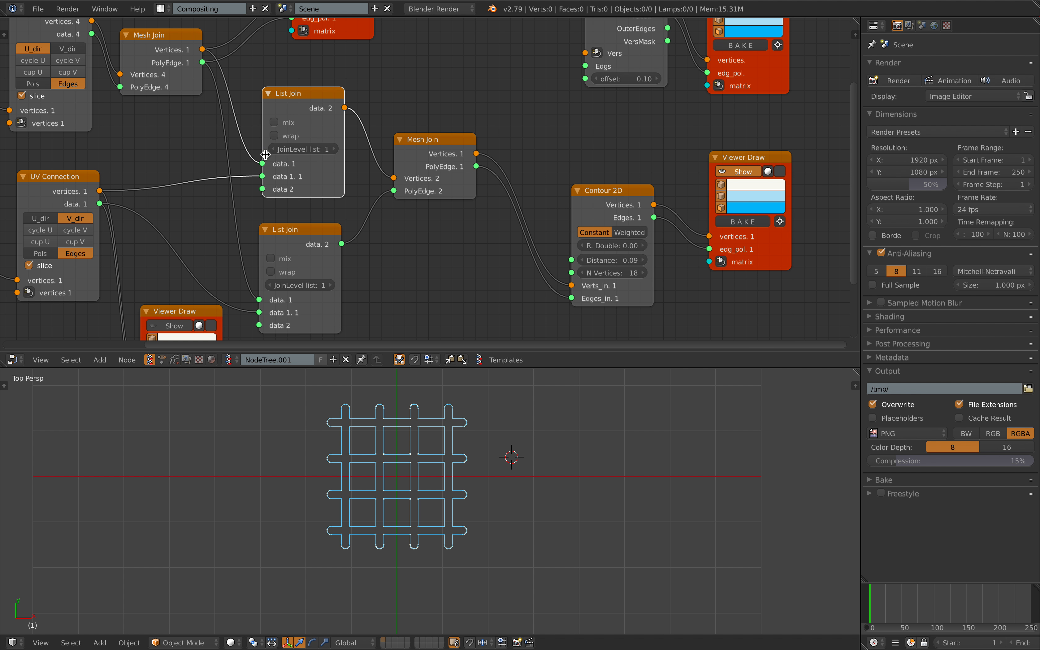
- Increase the Contour 2D distance to 0.23
{"action": "scroll", "coordinate": [316, 152], "scroll_direction": "up", "scroll_amount": 2}
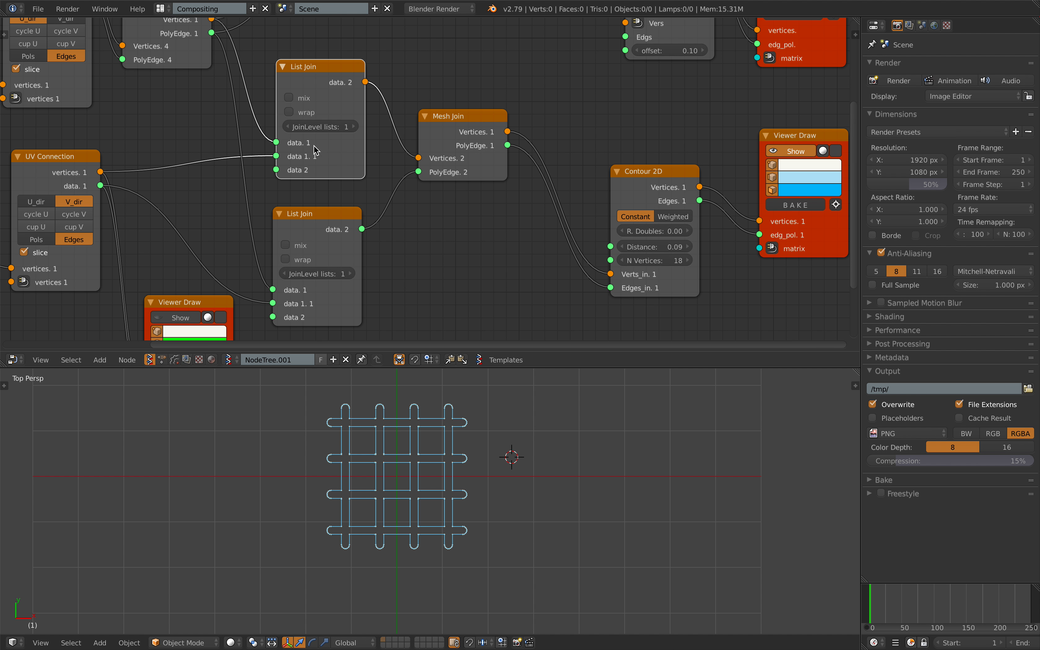
{"action": "scroll", "coordinate": [378, 200], "scroll_direction": "down", "scroll_amount": 2}
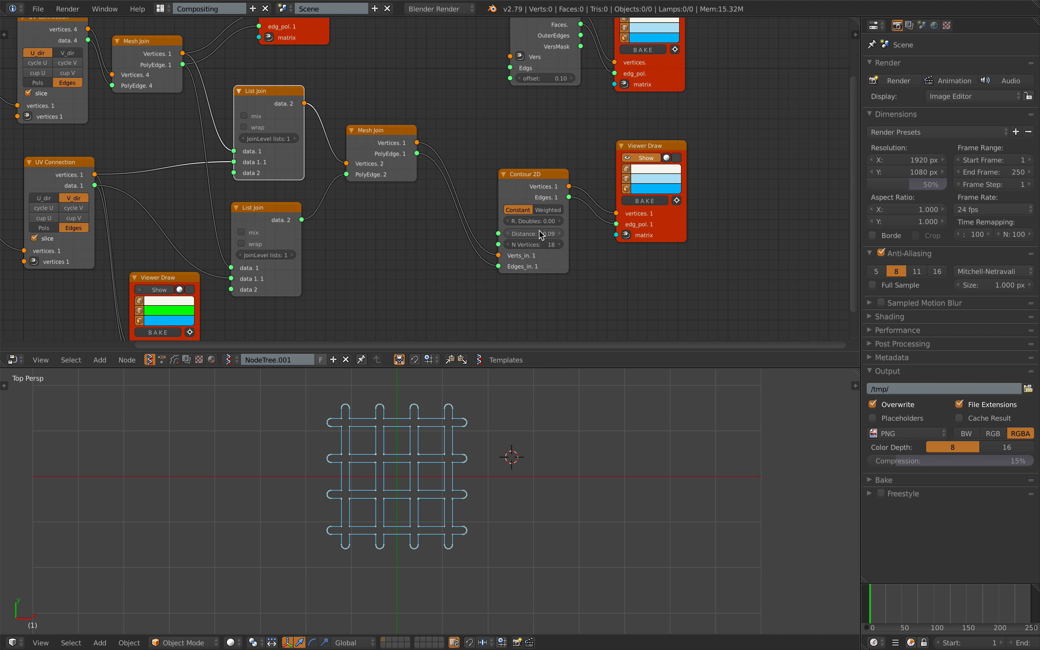
{"action": "scroll", "coordinate": [538, 234], "scroll_direction": "up", "scroll_amount": 1}
{"action": "left_click_drag", "start_coordinate": [538, 235], "coordinate": [558, 235]}
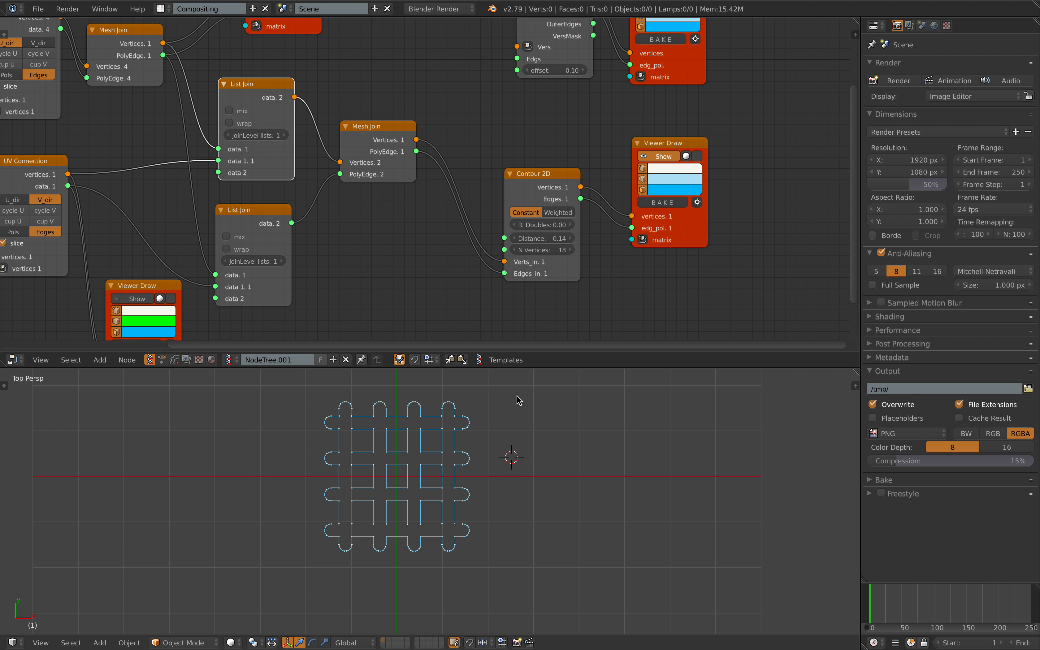
{"action": "middle_click_drag", "start_coordinate": [505, 458], "coordinate": [488, 449], "text": "shift"}
{"action": "left_click_drag", "start_coordinate": [542, 238], "coordinate": [551, 238]}
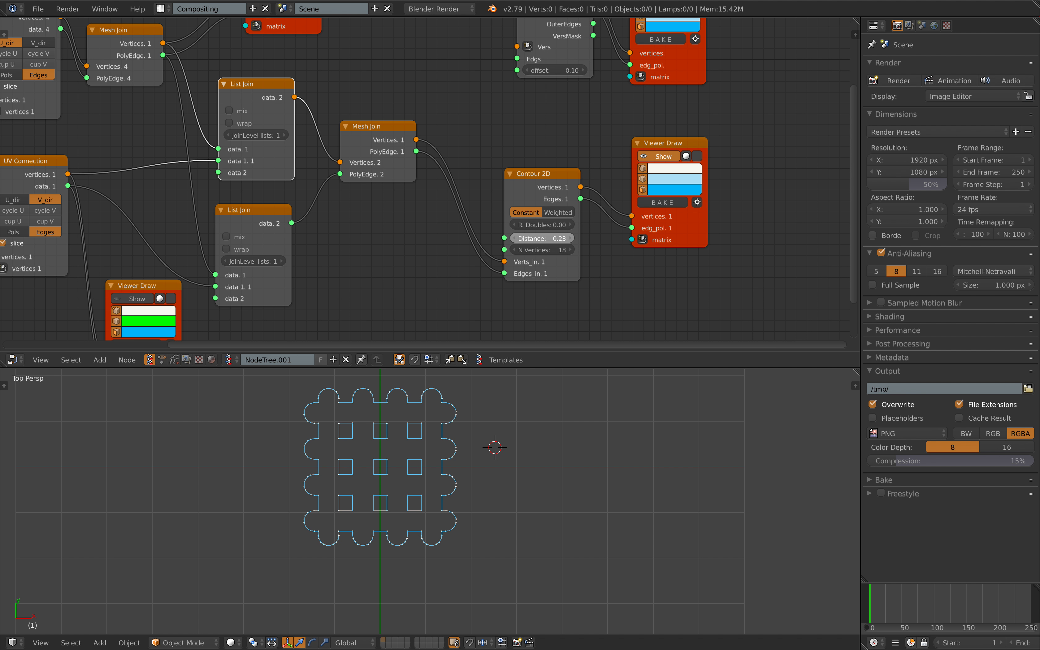
- Bake the Contour 2D outline, move the baked mesh to the right of the live pattern, and save over the file
{"action": "right_click", "coordinate": [424, 437]}
{"action": "key", "text": "g"}
{"action": "left_click", "coordinate": [615, 430]}
{"action": "key", "text": "ctrl+s"}
- Duplicate the baked outline and place the copy about 4.35 units further along X
{"action": "middle_click_drag", "start_coordinate": [614, 432], "coordinate": [422, 473], "text": "shift"}
{"action": "left_click", "coordinate": [469, 449]}
{"action": "key", "text": "shift+d"}
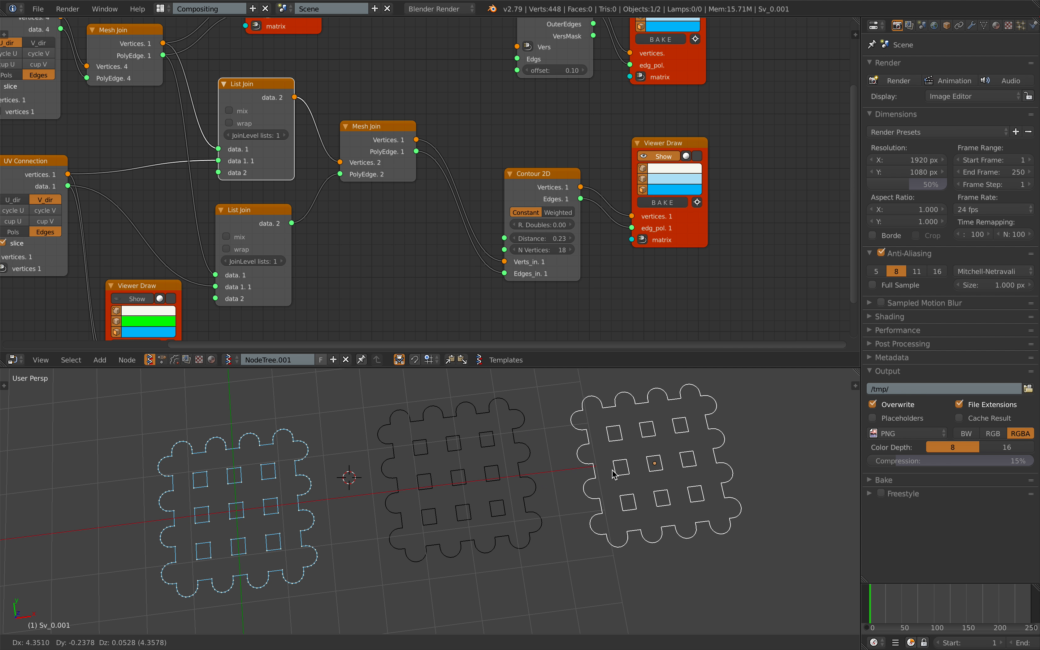
{"action": "left_click", "coordinate": [614, 474]}
{"action": "middle_click_drag", "start_coordinate": [614, 474], "coordinate": [567, 470], "text": "shift"}
- Convert the duplicated outline to a curve and set its shape to 2D
{"action": "key", "text": "space"}
{"action": "type", "text": "conv"}
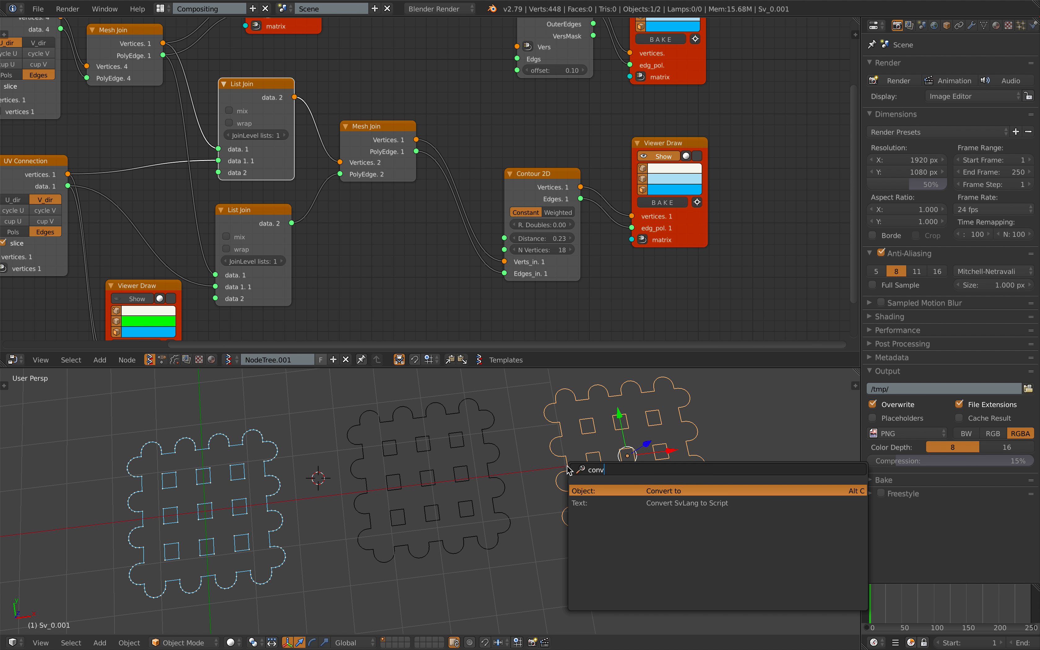
{"action": "key", "text": "Return"}
{"action": "left_click", "coordinate": [567, 464]}
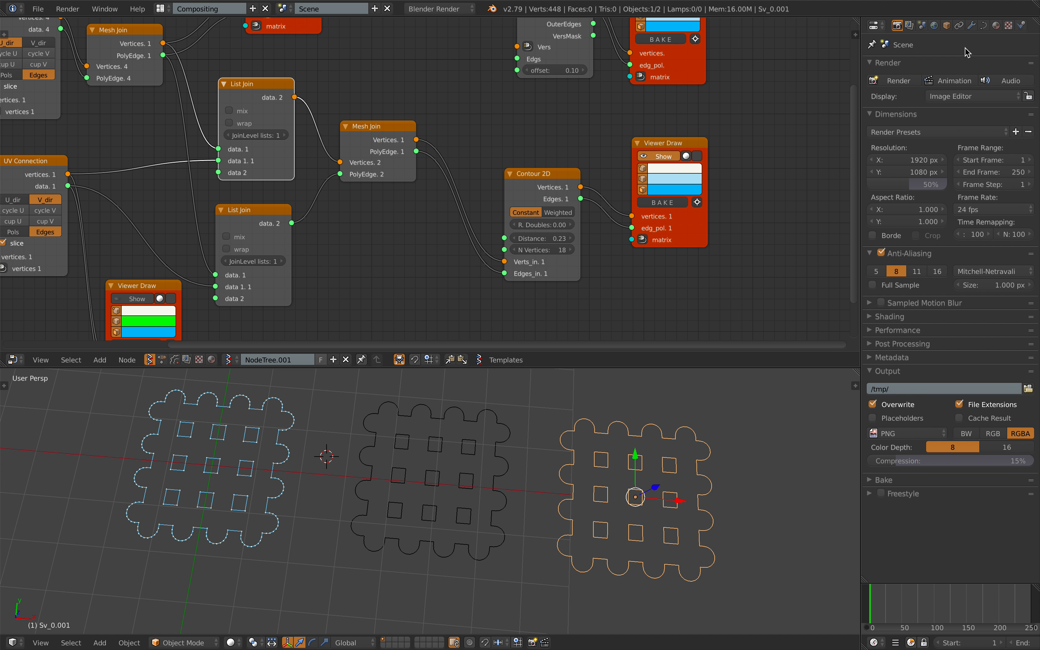
{"action": "left_click", "coordinate": [983, 25]}
{"action": "left_click", "coordinate": [907, 104]}
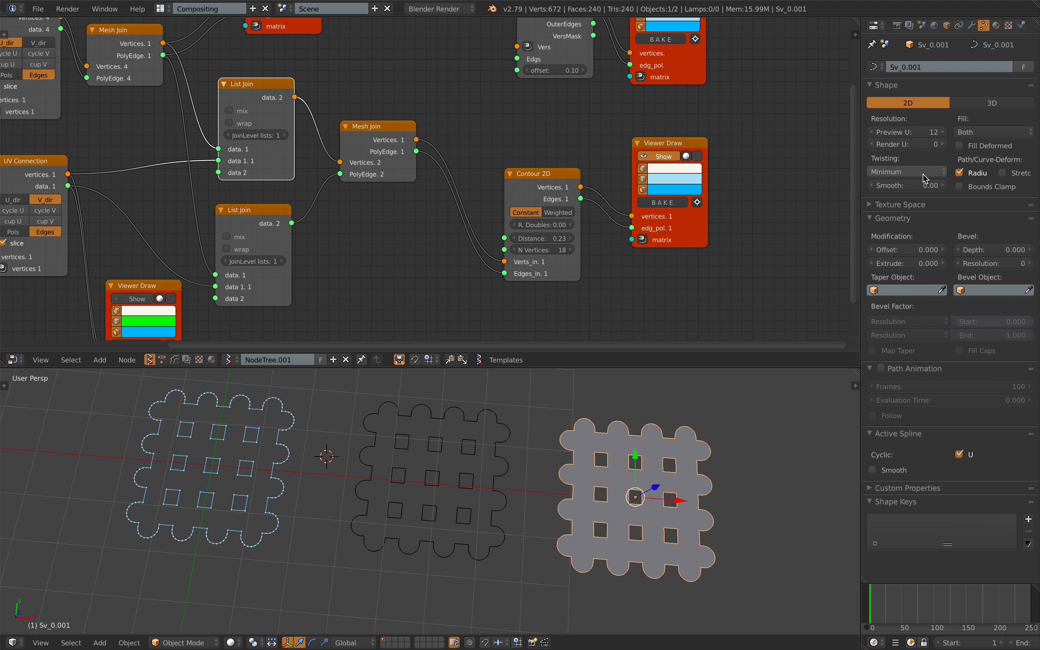
- Set the filled 2D curve's Geometry Offset to -0.046 and Extrude to 0.094
{"action": "mouse_move", "coordinate": [907, 250]}
{"action": "left_mouse_down"}
{"action": "mouse_move", "coordinate": [920, 250]}
{"action": "mouse_move", "coordinate": [907, 252]}
{"action": "mouse_move", "coordinate": [913, 262]}
{"action": "left_mouse_up"}
{"action": "mouse_move", "coordinate": [632, 507]}
{"action": "middle_mouse_down"}
{"action": "mouse_move", "coordinate": [627, 473]}
{"action": "mouse_move", "coordinate": [630, 513]}
{"action": "mouse_move", "coordinate": [612, 509]}
{"action": "middle_mouse_up"}
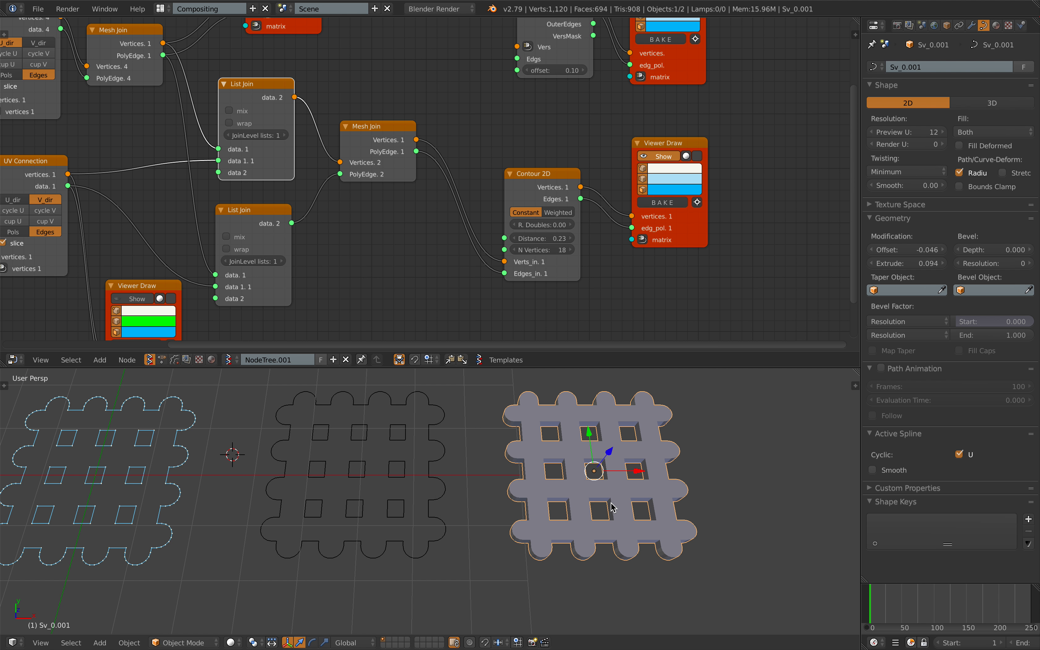
{"action": "scroll", "coordinate": [610, 501], "scroll_direction": "down", "scroll_amount": 3}
{"action": "middle_click_drag", "start_coordinate": [555, 472], "coordinate": [582, 439]}
{"action": "scroll", "coordinate": [582, 439], "scroll_direction": "up", "scroll_amount": 1}
- Connect the final Mesh Join to Offset line, show its strips instead of the Contour 2D outline, and save over the file
{"action": "middle_click_drag", "start_coordinate": [491, 155], "coordinate": [490, 227]}
{"action": "left_click", "coordinate": [646, 229]}
{"action": "middle_click_drag", "start_coordinate": [550, 144], "coordinate": [549, 168]}
{"action": "mouse_move", "coordinate": [387, 225]}
{"action": "left_mouse_down"}
{"action": "mouse_move", "coordinate": [381, 210]}
{"action": "mouse_move", "coordinate": [524, 149]}
{"action": "mouse_move", "coordinate": [408, 230]}
{"action": "left_mouse_up"}
{"action": "left_click_drag", "start_coordinate": [533, 104], "coordinate": [531, 111]}
{"action": "key", "text": "ctrl+s"}
{"action": "left_click", "coordinate": [532, 110]}
{"action": "scroll", "coordinate": [399, 478], "scroll_direction": "up", "scroll_amount": 4}
{"action": "key", "text": "ctrl+s"}
{"action": "middle_click_drag", "start_coordinate": [399, 479], "coordinate": [477, 415], "text": "shift"}
{"action": "left_click", "coordinate": [531, 505]}
{"action": "scroll", "coordinate": [477, 436], "scroll_direction": "down", "scroll_amount": 2}
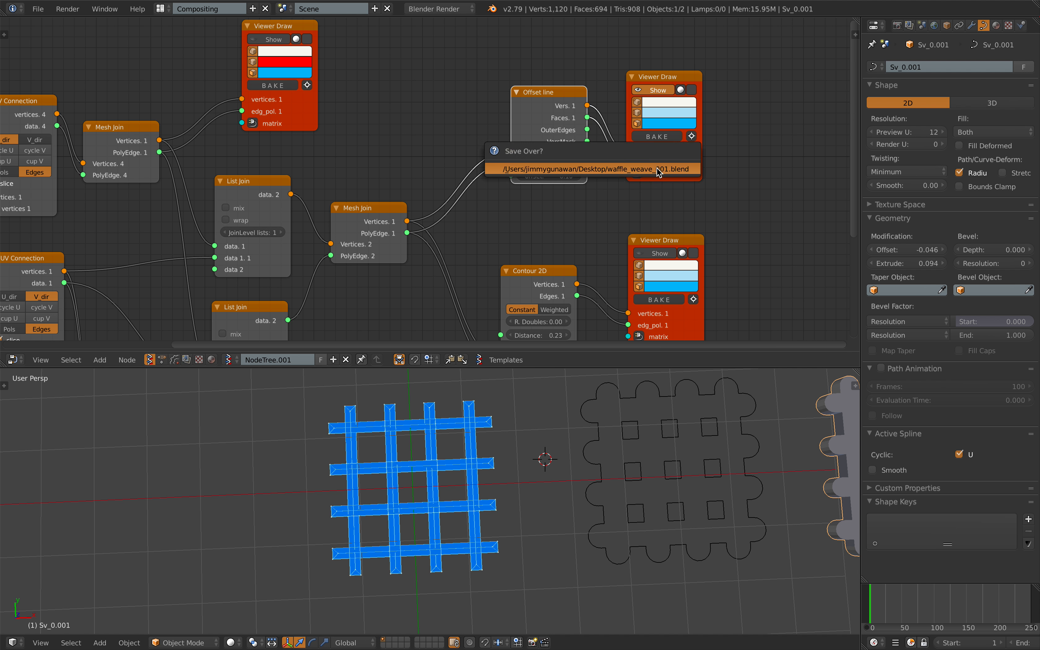
- Bake the Offset line strips, move the mesh beside the live weave, and add a level 2 Subdivision Surface to it
{"action": "right_click", "coordinate": [416, 467]}
{"action": "key", "text": "g"}
{"action": "left_click", "coordinate": [166, 468]}
{"action": "middle_click_drag", "start_coordinate": [221, 468], "coordinate": [470, 458], "text": "shift"}
{"action": "key", "text": "ctrl+2"}
{"action": "scroll", "coordinate": [470, 458], "scroll_direction": "up", "scroll_amount": 3}
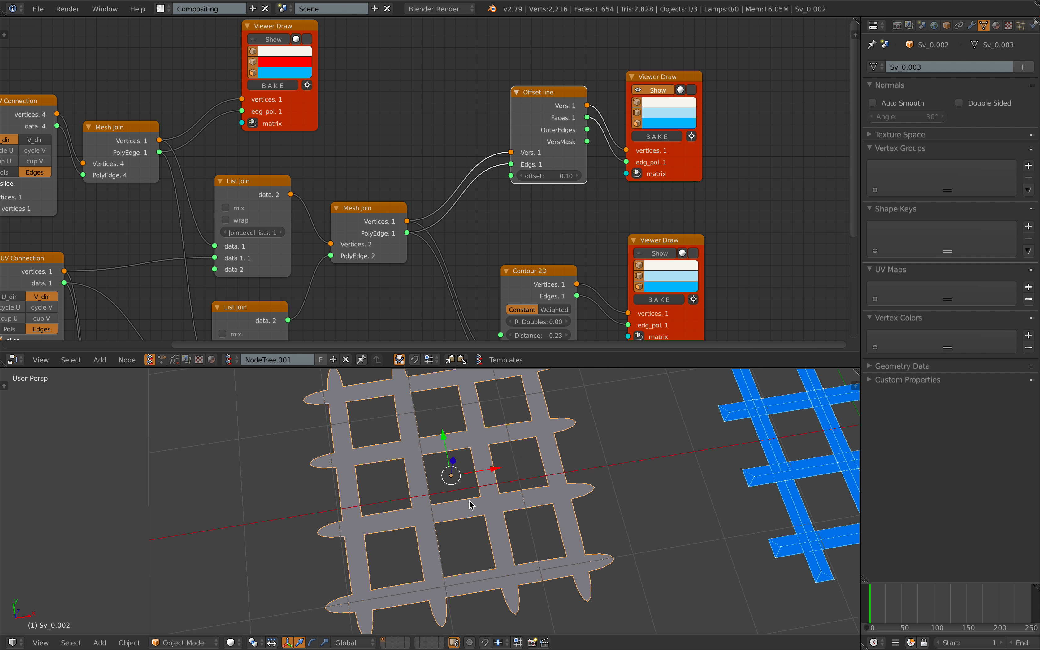
- Apply Randomize to all vertices of the subdivided strip mesh in Edit Mode and return to Object Mode
{"action": "middle_click_drag", "start_coordinate": [468, 500], "coordinate": [495, 480]}
{"action": "scroll", "coordinate": [481, 489], "scroll_direction": "up", "scroll_amount": 2}
{"action": "scroll", "coordinate": [481, 489], "scroll_direction": "down", "scroll_amount": 2}
{"action": "key", "text": "Tab"}
{"action": "left_click", "coordinate": [512, 493]}
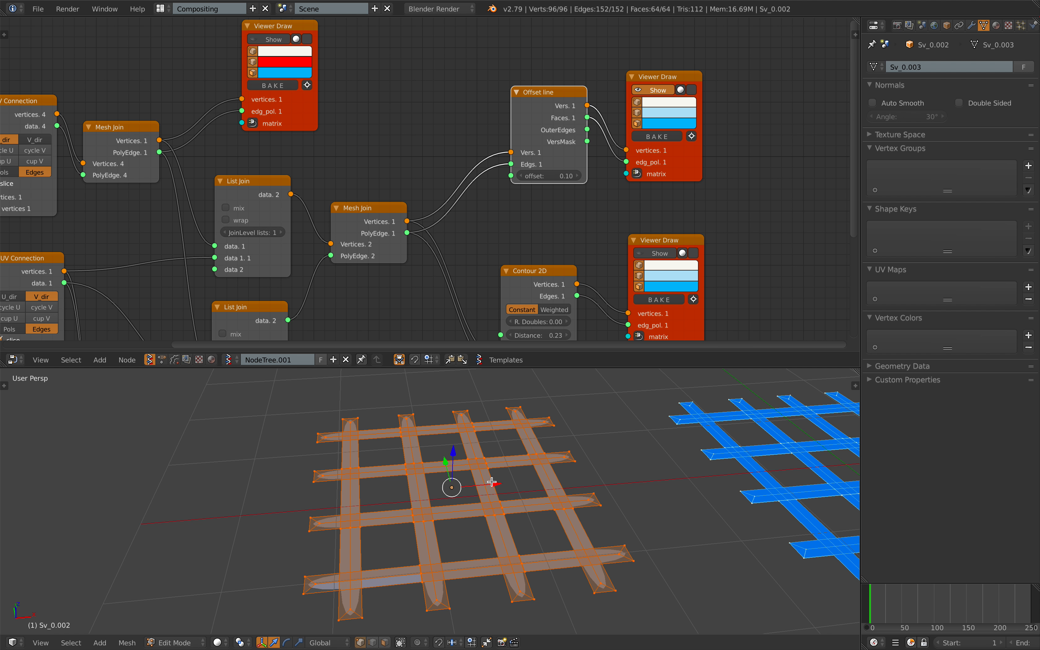
{"action": "key", "text": "space"}
{"action": "type", "text": "ranb"}
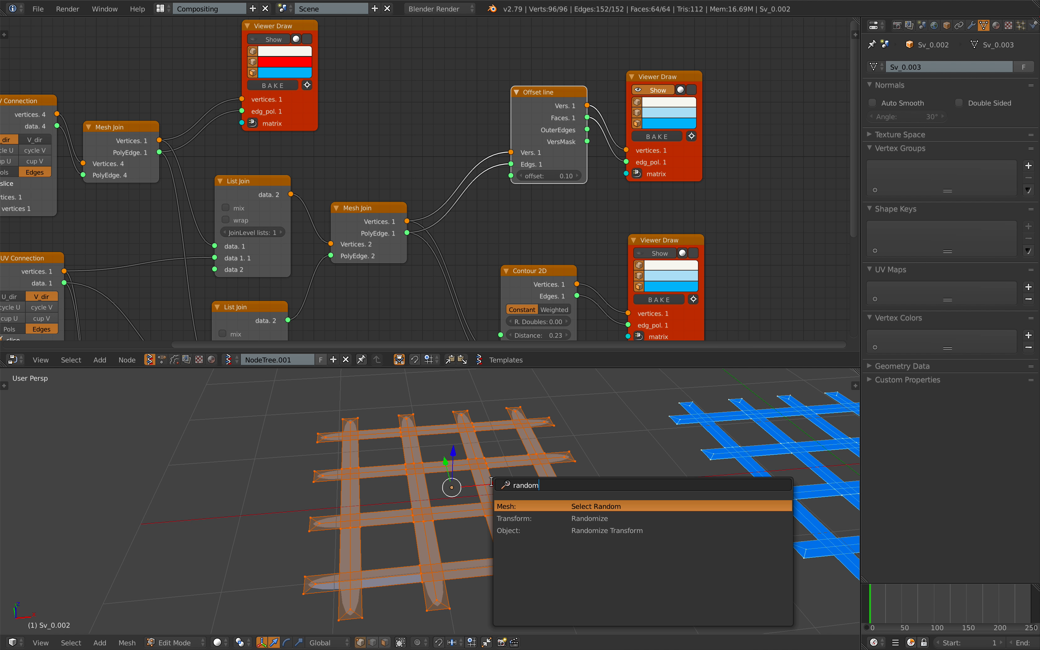
{"action": "key", "text": "Down"}
{"action": "key", "text": "Return"}
{"action": "key", "text": "Tab"}
{"action": "middle_click_drag", "start_coordinate": [492, 482], "coordinate": [459, 519]}
{"action": "middle_click_drag", "start_coordinate": [344, 500], "coordinate": [424, 521]}
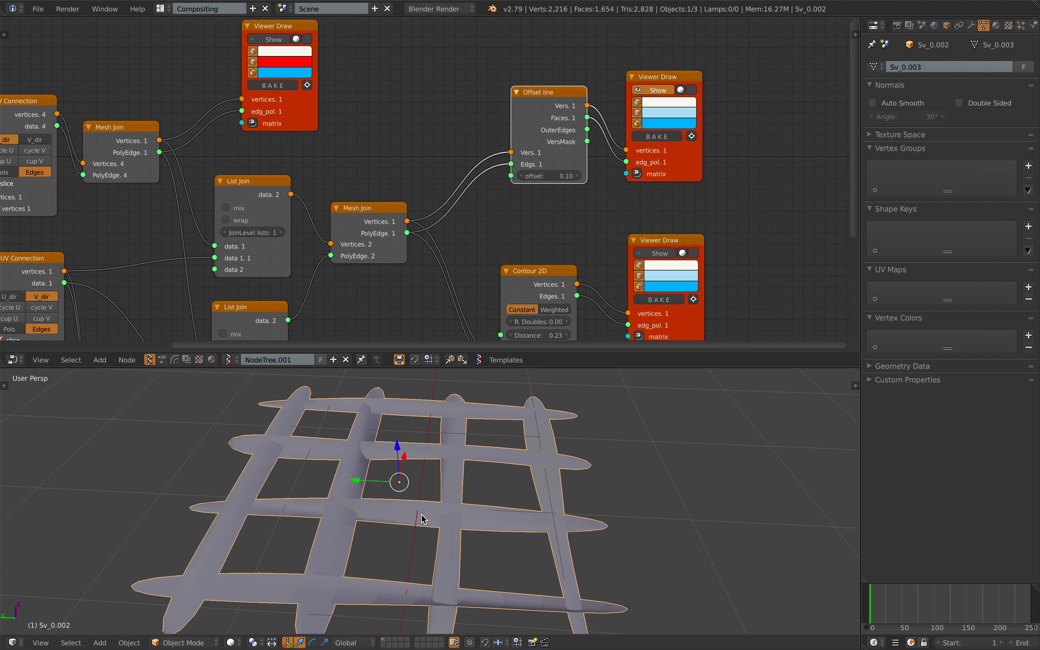
- Delete the randomized strip mesh and save over the blend file
{"action": "middle_click_drag", "start_coordinate": [495, 510], "coordinate": [432, 488]}
{"action": "key", "text": "x"}
{"action": "left_click", "coordinate": [430, 488]}
{"action": "key", "text": "ctrl+s"}
{"action": "left_click", "coordinate": [427, 493]}
{"action": "middle_click_drag", "start_coordinate": [662, 459], "coordinate": [356, 474], "text": "shift"}
{"action": "key", "text": "ctrl+s"}
{"action": "left_click", "coordinate": [355, 474]}
- Rearrange the Mesh Join, Offset line and Viewer Draw nodes to open a gap between Mesh Join and Offset line
{"action": "middle_click_drag", "start_coordinate": [434, 184], "coordinate": [426, 239]}
{"action": "left_click_drag", "start_coordinate": [518, 149], "coordinate": [513, 110]}
{"action": "middle_click_drag", "start_coordinate": [324, 147], "coordinate": [388, 125]}
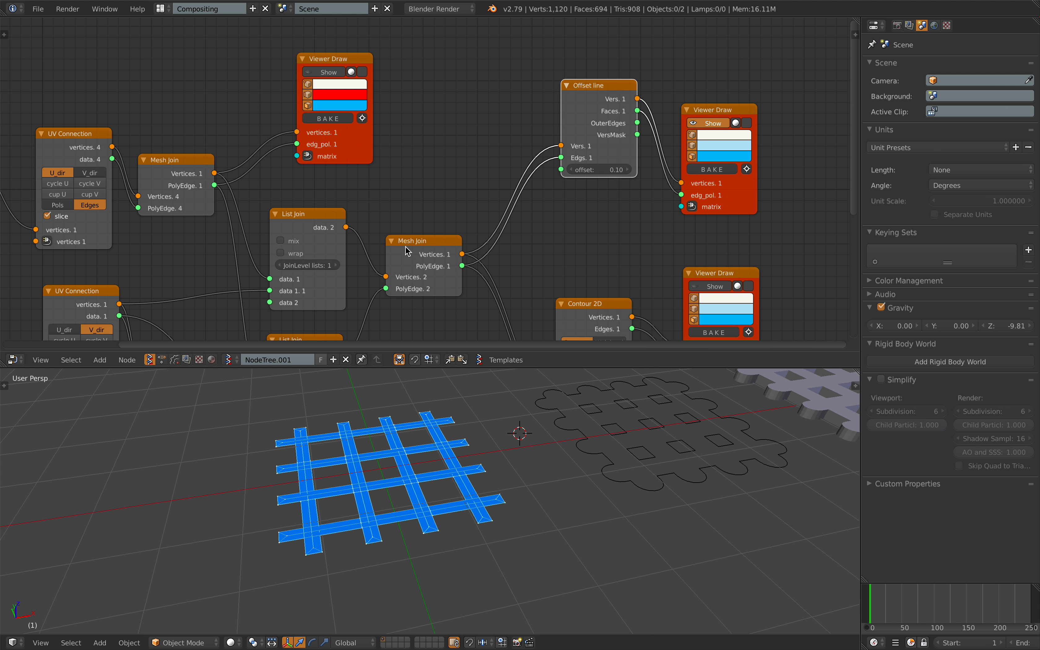
{"action": "left_click_drag", "start_coordinate": [403, 240], "coordinate": [388, 173]}
{"action": "middle_click_drag", "start_coordinate": [412, 184], "coordinate": [391, 201]}
{"action": "left_click_drag", "start_coordinate": [577, 118], "coordinate": [598, 122]}
{"action": "left_click_drag", "start_coordinate": [677, 125], "coordinate": [734, 123]}
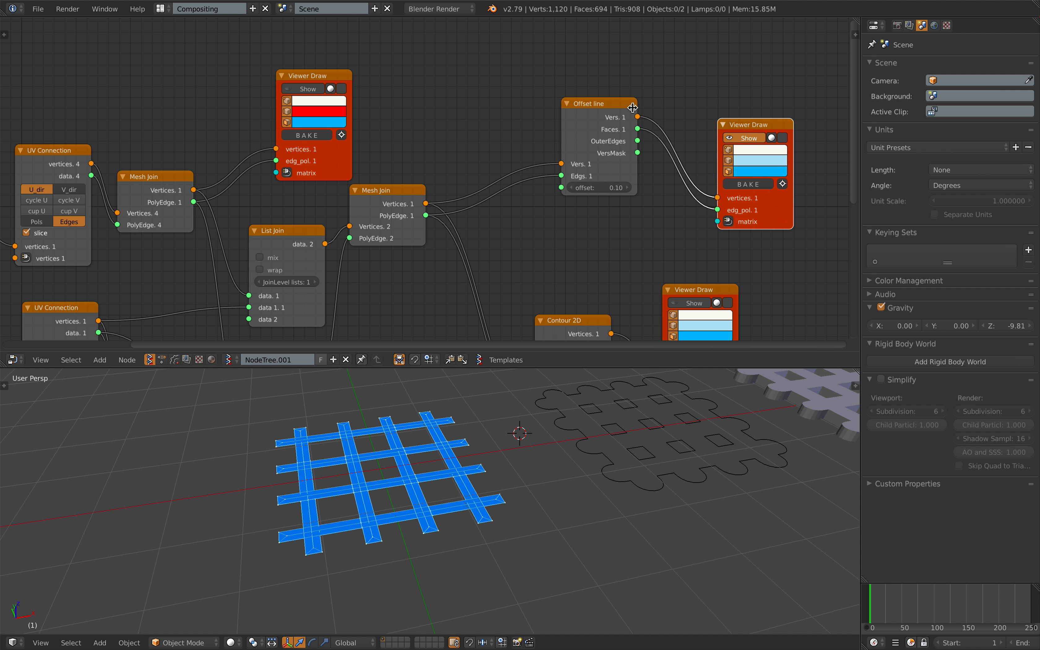
{"action": "left_click_drag", "start_coordinate": [597, 115], "coordinate": [638, 113]}
{"action": "middle_click_drag", "start_coordinate": [534, 122], "coordinate": [524, 122]}
- Insert a Randomize input vertices node between Mesh Join and Offset line, set its Z amplitude to 0.21, and save over the file
{"action": "key", "text": "shift+a"}
{"action": "left_click", "coordinate": [489, 129]}
{"action": "type", "text": "randomi"}
{"action": "key", "text": "Return"}
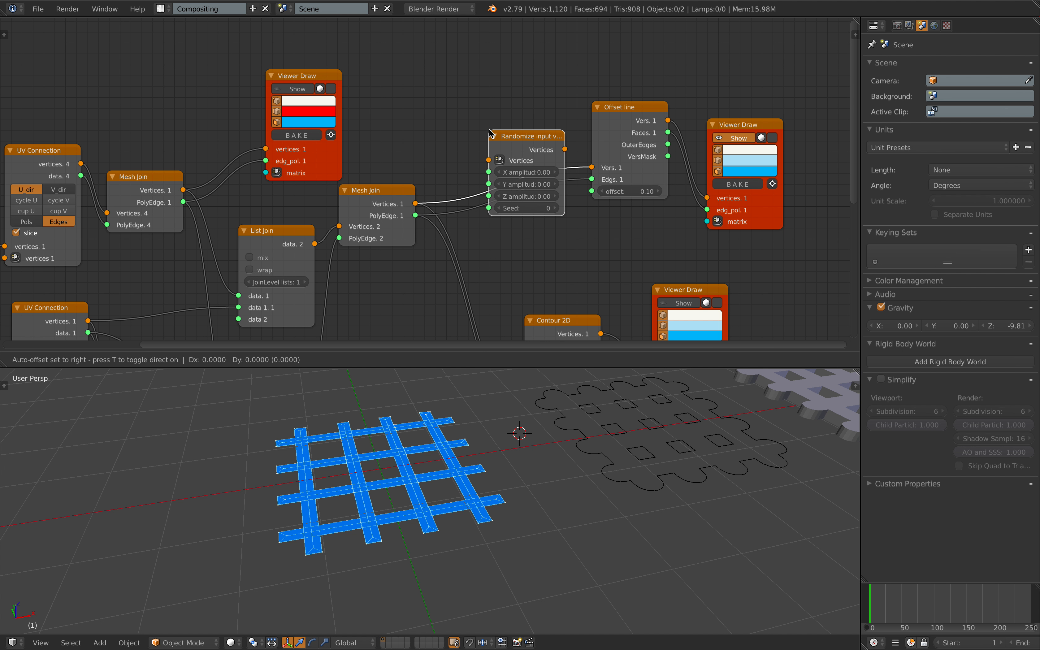
{"action": "left_click", "coordinate": [490, 133]}
{"action": "left_click_drag", "start_coordinate": [509, 199], "coordinate": [497, 204]}
{"action": "middle_click_drag", "start_coordinate": [510, 456], "coordinate": [473, 503]}
{"action": "key", "text": "ctrl+s"}
{"action": "left_click", "coordinate": [471, 500]}
- Set N Verts X and N Verts Y to 7 on the upper Plane MK2 node
{"action": "scroll", "coordinate": [472, 501], "scroll_direction": "down", "scroll_amount": 3}
{"action": "middle_click_drag", "start_coordinate": [353, 204], "coordinate": [663, 126]}
{"action": "middle_click_drag", "start_coordinate": [413, 176], "coordinate": [405, 166]}
{"action": "left_click", "coordinate": [347, 132]}
{"action": "left_click", "coordinate": [347, 132]}
{"action": "left_click", "coordinate": [347, 131]}
{"action": "left_click", "coordinate": [347, 143]}
{"action": "left_click", "coordinate": [347, 143]}
{"action": "left_click", "coordinate": [348, 143]}
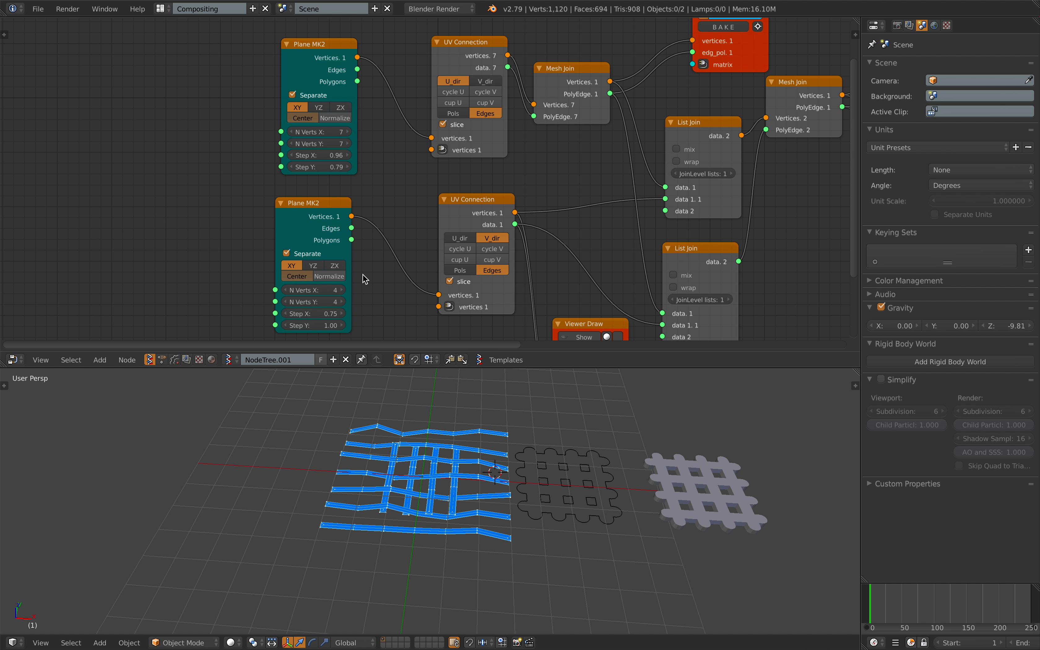
- Set N Verts X and N Verts Y to 7 on the lower Plane MK2 node
{"action": "left_click", "coordinate": [341, 291]}
{"action": "left_click", "coordinate": [340, 290]}
{"action": "left_click", "coordinate": [341, 291]}
{"action": "left_click", "coordinate": [343, 302]}
{"action": "left_click", "coordinate": [342, 302]}
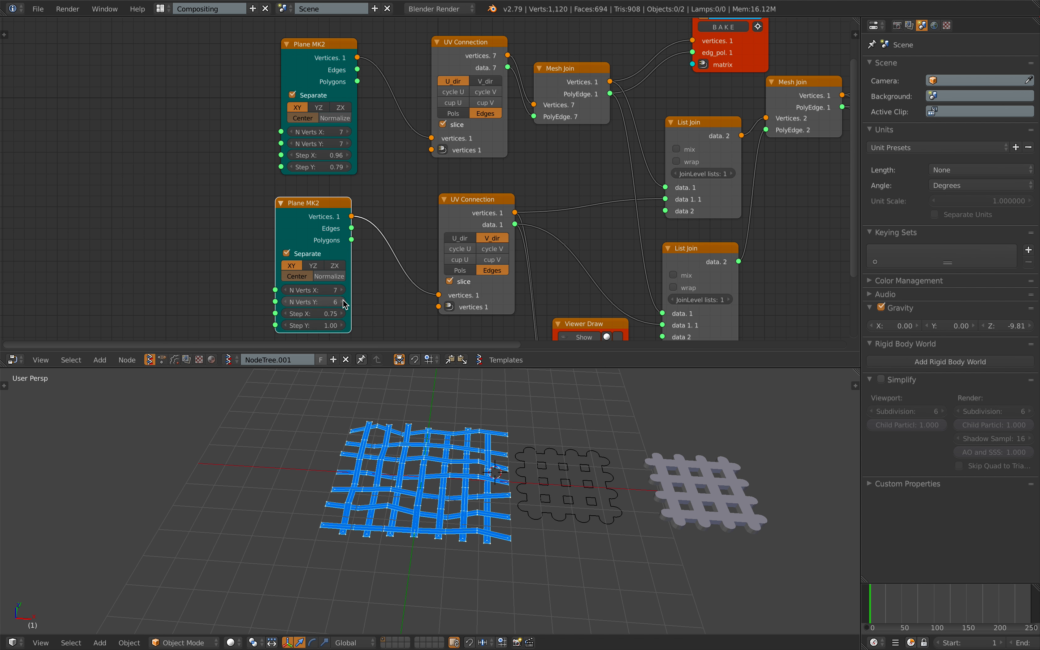
{"action": "middle_click_drag", "start_coordinate": [384, 410], "coordinate": [366, 472]}
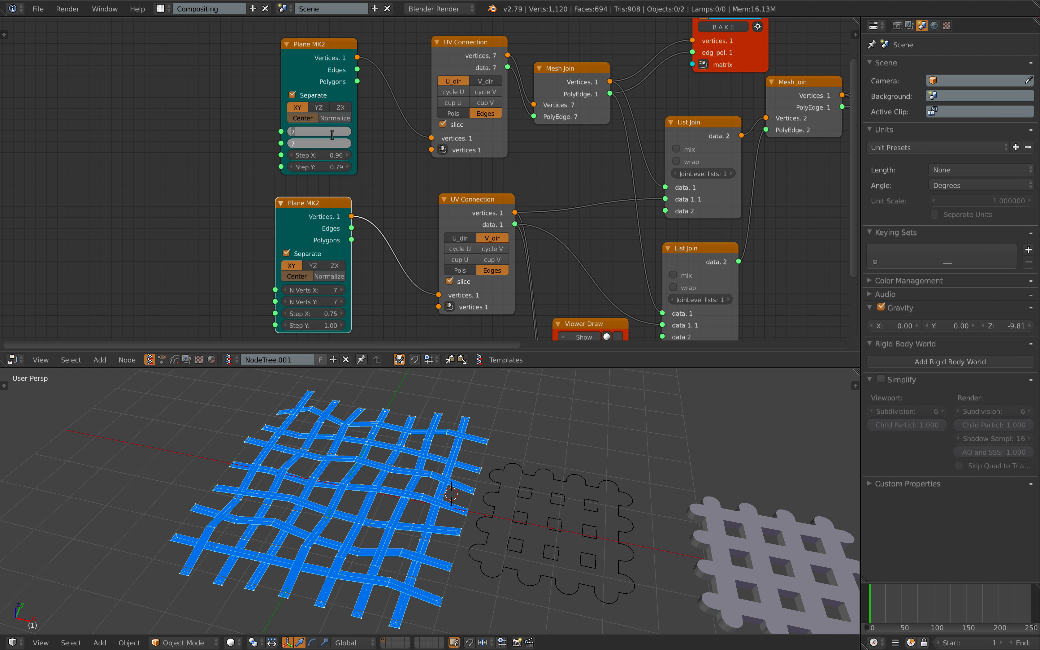
- Set N Verts X and Y to 4 on both Plane MK2 nodes and save over the file
{"action": "type", "text": "4"}
{"action": "key", "text": "Return"}
{"action": "middle_click_drag", "start_coordinate": [331, 432], "coordinate": [382, 449]}
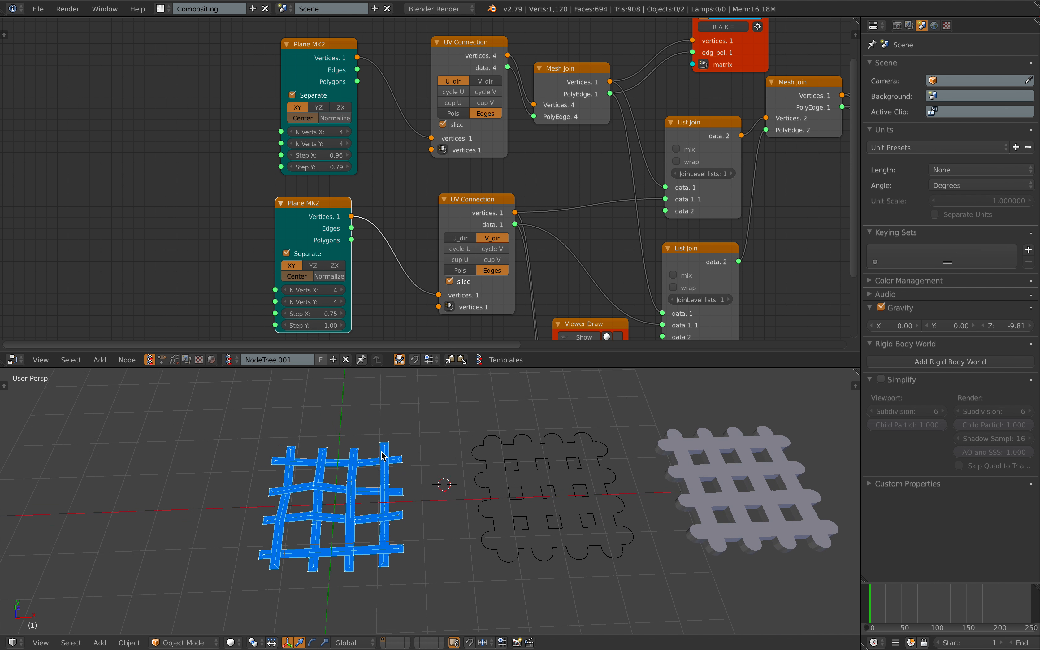
{"action": "key", "text": "ctrl+s"}
{"action": "left_click", "coordinate": [382, 451]}
{"action": "scroll", "coordinate": [539, 257], "scroll_direction": "down", "scroll_amount": 1}
{"action": "middle_click_drag", "start_coordinate": [726, 222], "coordinate": [269, 240]}
{"action": "key", "text": "ctrl+s"}
{"action": "left_click", "coordinate": [408, 205]}
- Bake the randomized strips and move the baked mesh along X to the left of the live weave
{"action": "middle_click_drag", "start_coordinate": [644, 119], "coordinate": [581, 120]}
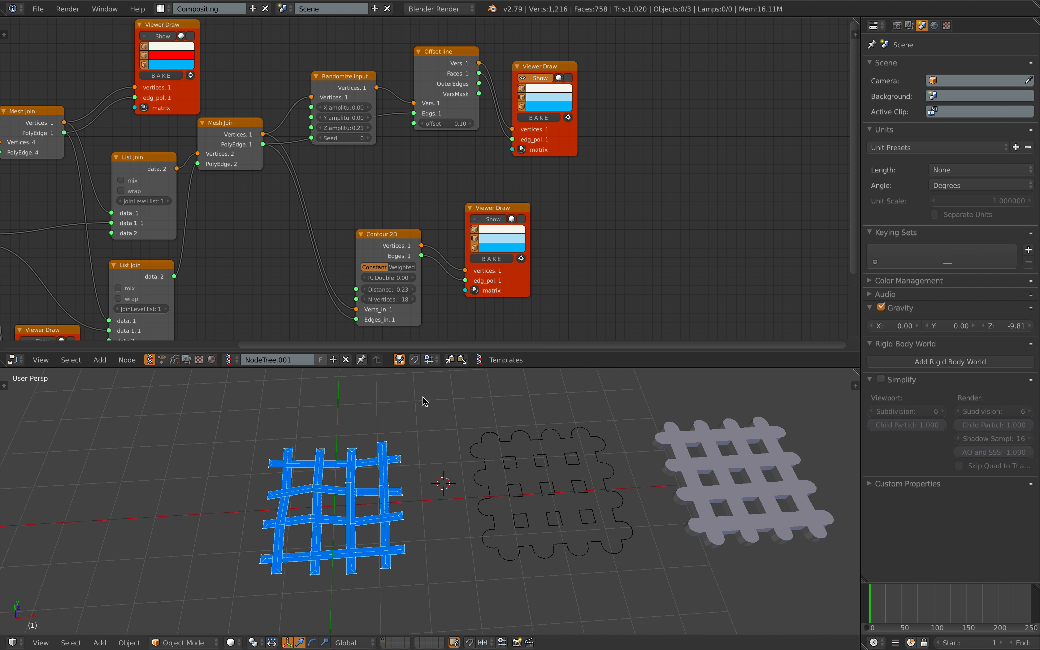
{"action": "middle_click_drag", "start_coordinate": [423, 397], "coordinate": [512, 378], "text": "shift"}
{"action": "right_click", "coordinate": [410, 468]}
{"action": "key", "text": "g"}
{"action": "key", "text": "x"}
{"action": "left_click", "coordinate": [254, 462]}
{"action": "middle_click_drag", "start_coordinate": [317, 462], "coordinate": [371, 440], "text": "shift"}
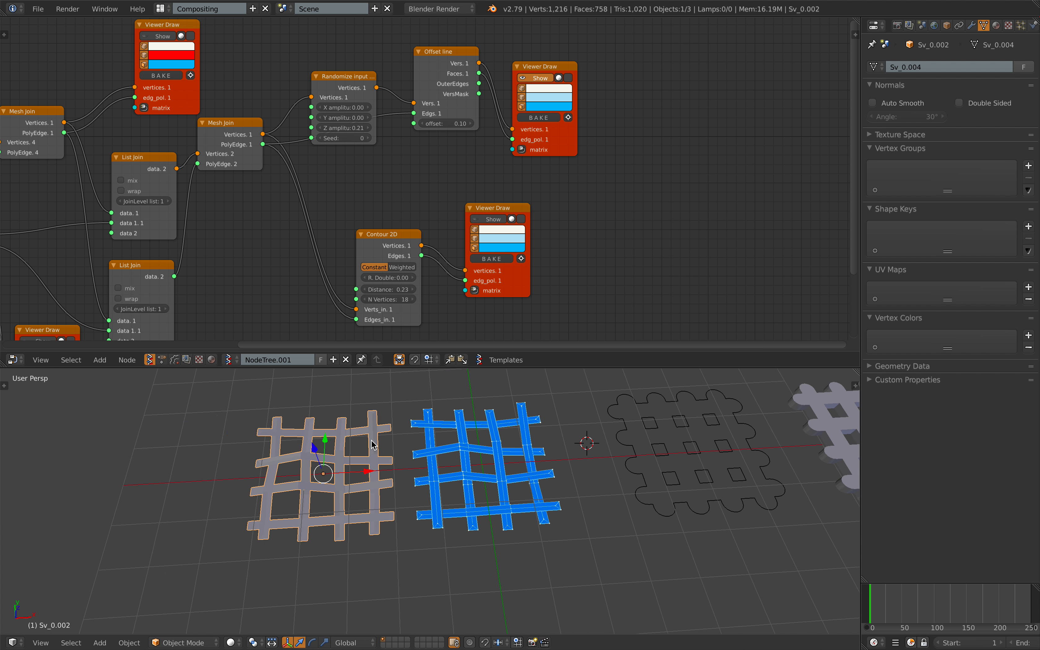
{"action": "scroll", "coordinate": [373, 445], "scroll_direction": "up", "scroll_amount": 2}
- Enable Ambient Occlusion in the 3D view's shading and set its strength to 4.4
{"action": "left_click", "coordinate": [855, 385]}
{"action": "scroll", "coordinate": [791, 535], "scroll_direction": "down", "scroll_amount": 8}
{"action": "scroll", "coordinate": [791, 535], "scroll_direction": "down", "scroll_amount": 10}
{"action": "left_click", "coordinate": [787, 581]}
{"action": "mouse_move", "coordinate": [788, 596]}
{"action": "left_mouse_down"}
{"action": "mouse_move", "coordinate": [817, 596]}
{"action": "mouse_move", "coordinate": [807, 597]}
{"action": "left_mouse_up"}
{"action": "middle_click_drag", "start_coordinate": [591, 543], "coordinate": [614, 480]}
{"action": "middle_click_drag", "start_coordinate": [404, 453], "coordinate": [371, 529]}
{"action": "scroll", "coordinate": [364, 528], "scroll_direction": "up", "scroll_amount": 3}
{"action": "middle_click_drag", "start_coordinate": [268, 509], "coordinate": [253, 482]}
- Widen the Randomize input vertices node and reposition the Offset line node beside it
{"action": "middle_click_drag", "start_coordinate": [426, 437], "coordinate": [387, 448]}
{"action": "scroll", "coordinate": [387, 449], "scroll_direction": "down", "scroll_amount": 4}
{"action": "middle_click_drag", "start_coordinate": [401, 126], "coordinate": [447, 193]}
{"action": "scroll", "coordinate": [448, 192], "scroll_direction": "up", "scroll_amount": 2}
{"action": "left_click_drag", "start_coordinate": [408, 139], "coordinate": [404, 116]}
{"action": "scroll", "coordinate": [411, 136], "scroll_direction": "up", "scroll_amount": 4}
{"action": "middle_click_drag", "start_coordinate": [412, 136], "coordinate": [411, 122]}
{"action": "left_click_drag", "start_coordinate": [385, 98], "coordinate": [496, 95]}
{"action": "middle_click_drag", "start_coordinate": [430, 464], "coordinate": [303, 485]}
{"action": "middle_click_drag", "start_coordinate": [423, 450], "coordinate": [360, 508]}
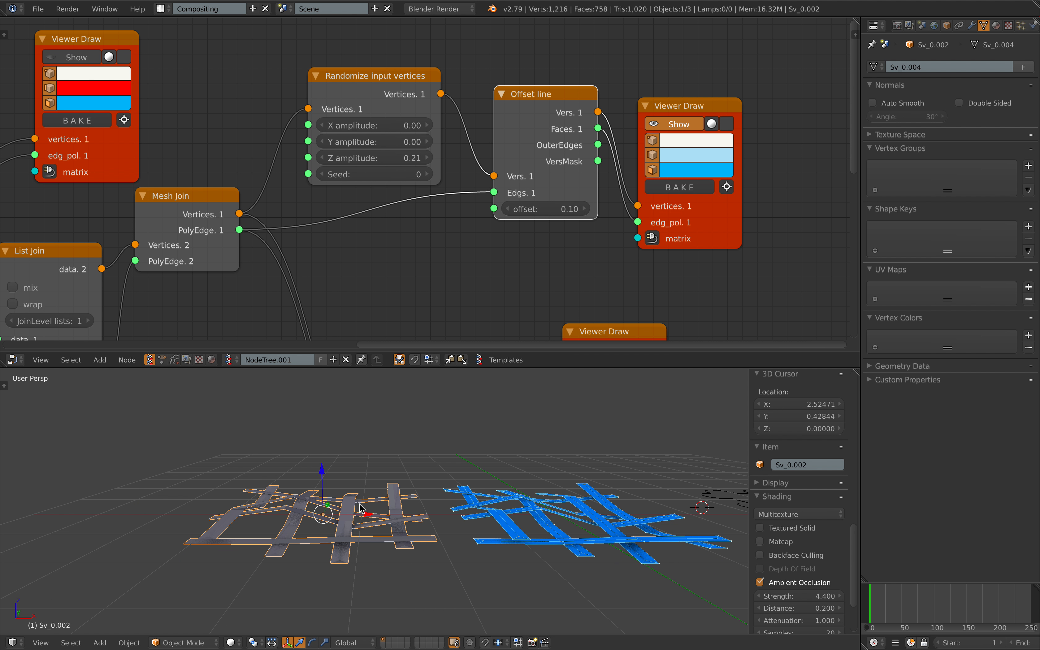
- Delete the baked randomized strips and set the Randomize node's Z amplitude to 0.05
{"action": "left_click_drag", "start_coordinate": [387, 158], "coordinate": [338, 158]}
{"action": "key", "text": "x"}
{"action": "left_click", "coordinate": [369, 507]}
{"action": "middle_click_drag", "start_coordinate": [486, 472], "coordinate": [363, 468], "text": "shift"}
{"action": "scroll", "coordinate": [408, 180], "scroll_direction": "down", "scroll_amount": 4}
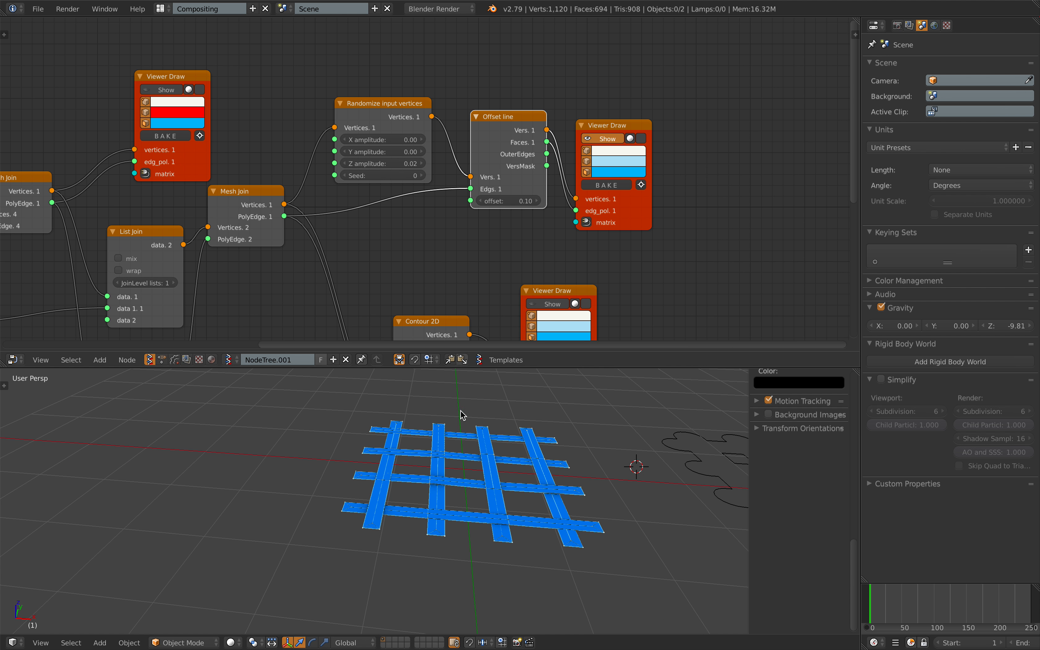
{"action": "middle_click_drag", "start_coordinate": [461, 410], "coordinate": [472, 403]}
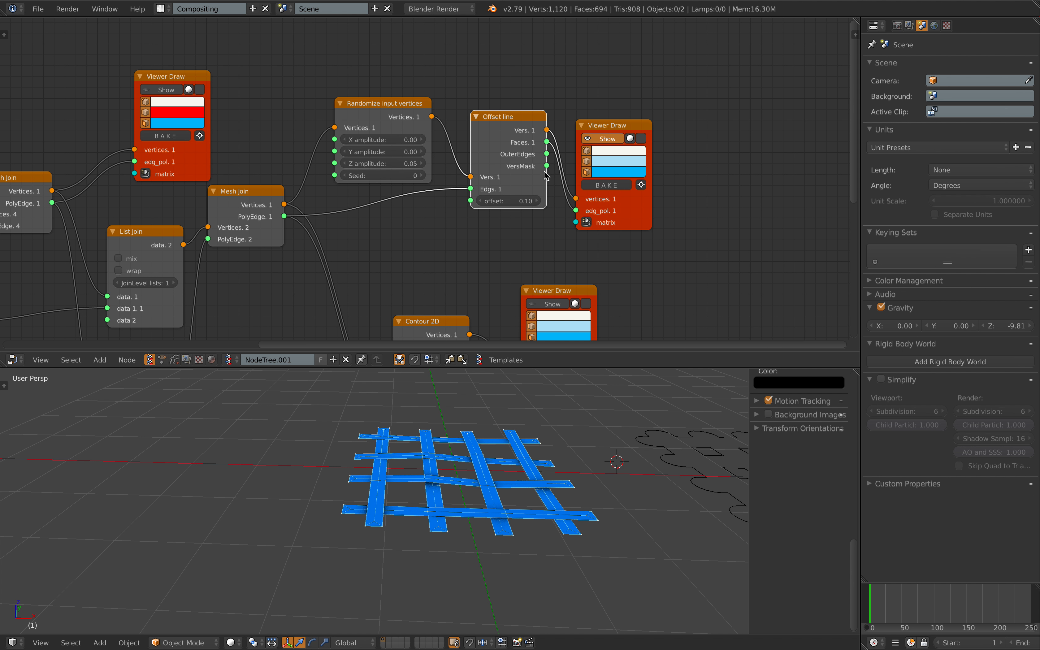
- Bake the gently randomized strips, move the baked mesh to the left of the live weave, and save over the file
{"action": "left_click", "coordinate": [609, 187]}
{"action": "key", "text": "g"}
{"action": "left_click", "coordinate": [211, 482]}
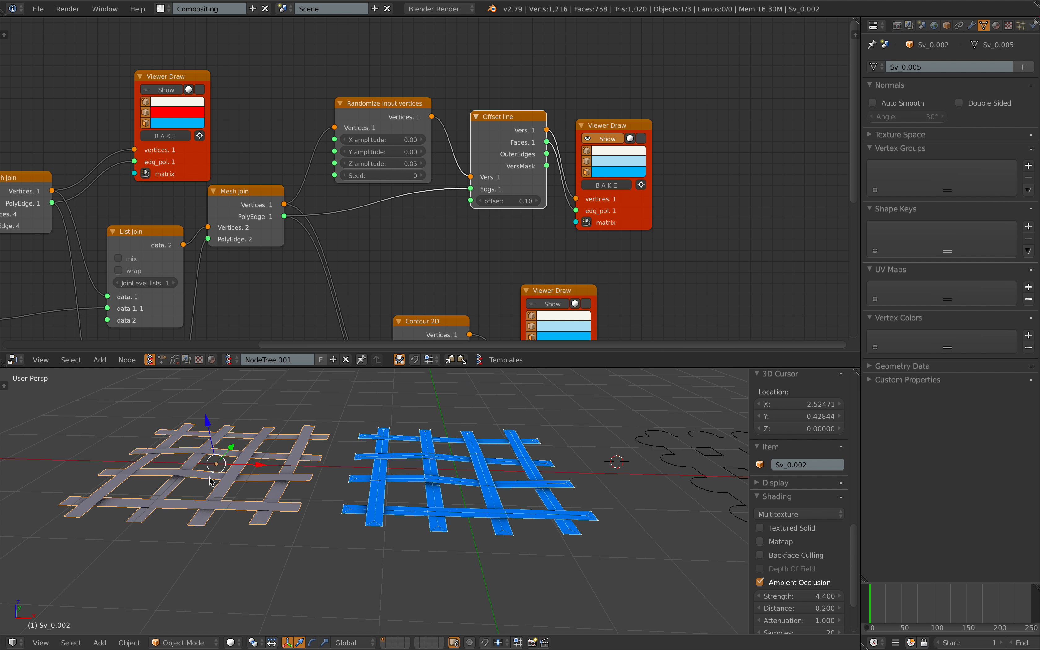
{"action": "middle_click_drag", "start_coordinate": [210, 482], "coordinate": [340, 474], "text": "shift"}
{"action": "key", "text": "ctrl+s"}
{"action": "left_click", "coordinate": [339, 471]}
{"action": "scroll", "coordinate": [340, 475], "scroll_direction": "down", "scroll_amount": 4}
{"action": "key", "text": "ctrl+s"}
{"action": "left_click", "coordinate": [340, 473]}
- Add a cube and move it along X to the left of the baked weave
{"action": "key", "text": "shift+a"}
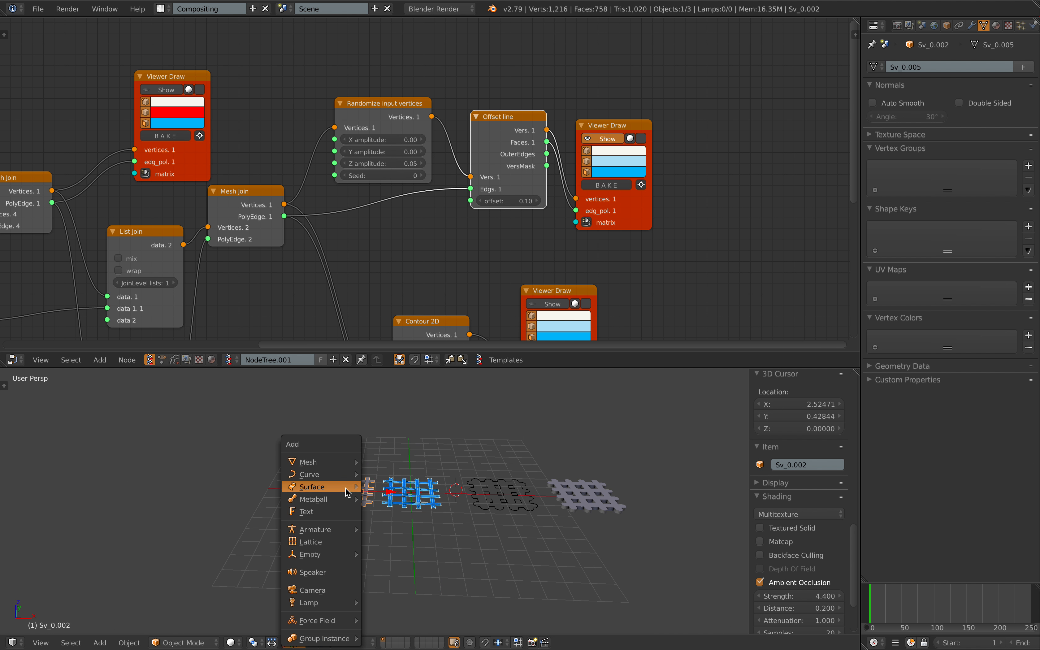
{"action": "mouse_move", "coordinate": [342, 464]}
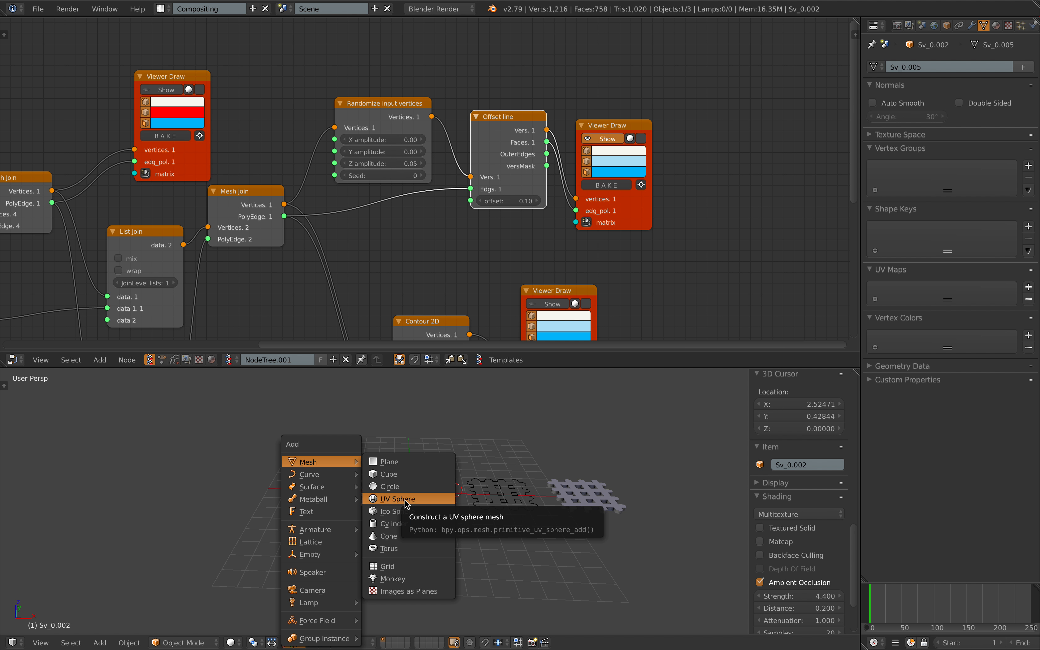
{"action": "left_click", "coordinate": [387, 474]}
{"action": "left_click_drag", "start_coordinate": [499, 491], "coordinate": [260, 485]}
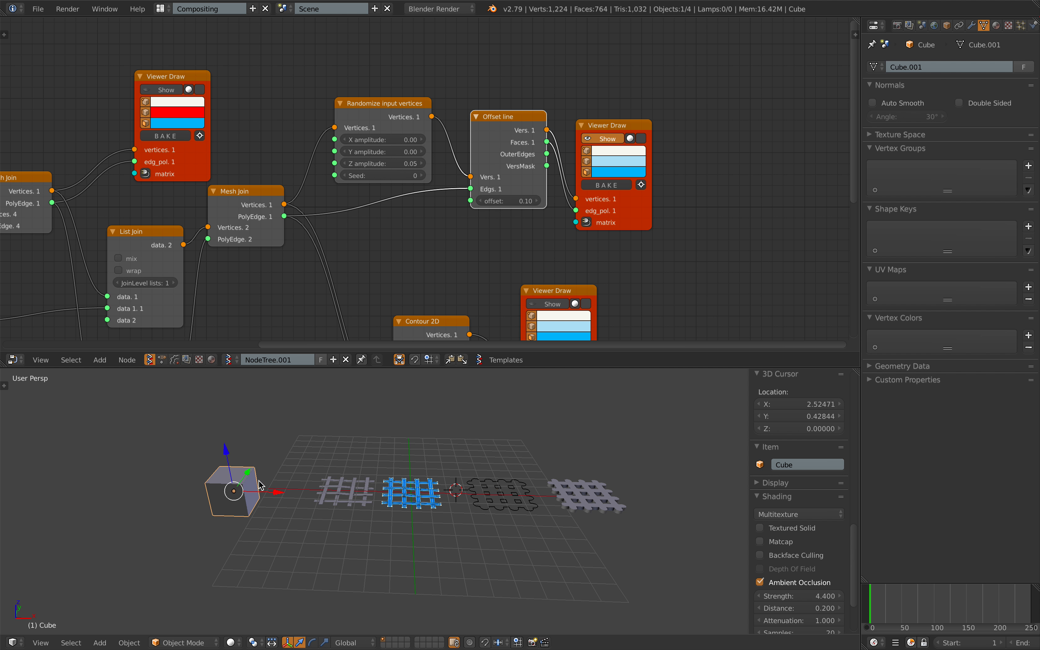
- Add a level 2 Subdivision Surface to the cube and scale the resulting sphere up
{"action": "key", "text": "ctrl+2"}
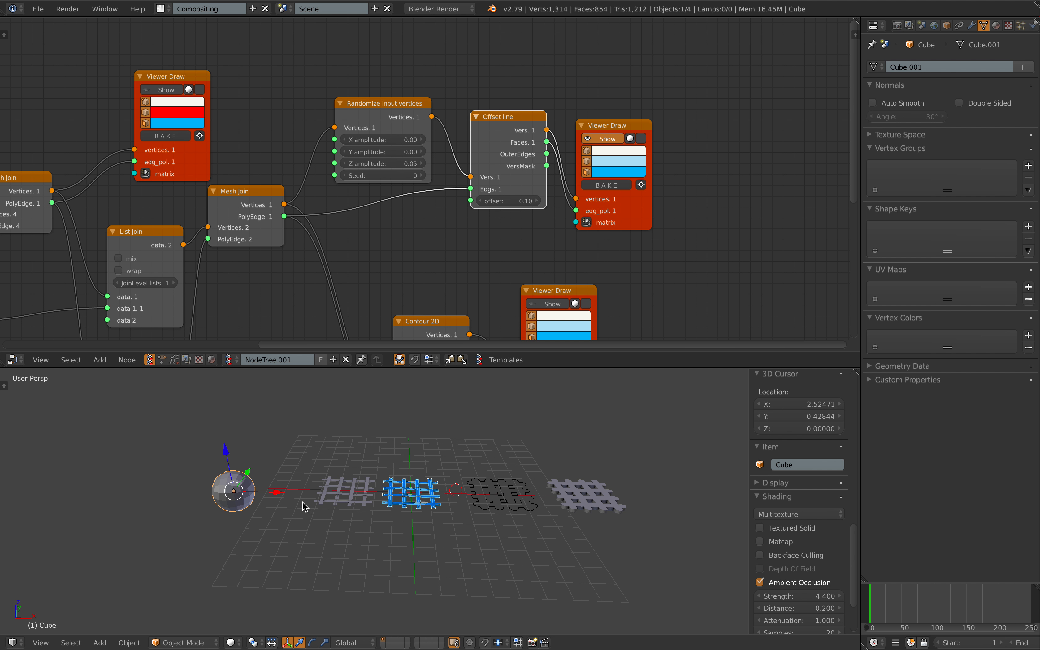
{"action": "middle_click_drag", "start_coordinate": [304, 507], "coordinate": [353, 488]}
{"action": "key", "text": "s"}
{"action": "left_click", "coordinate": [436, 534]}
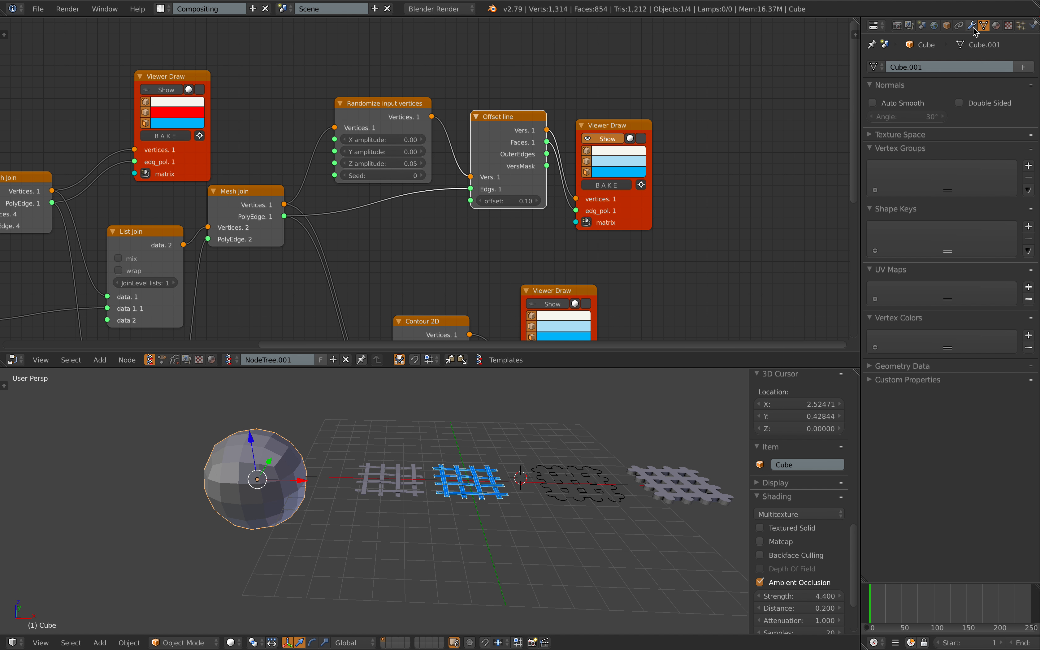
- Apply the cube's Subsurf modifier
{"action": "left_click", "coordinate": [972, 26]}
{"action": "left_click", "coordinate": [911, 105]}
{"action": "key", "text": "KP_Decimal"}
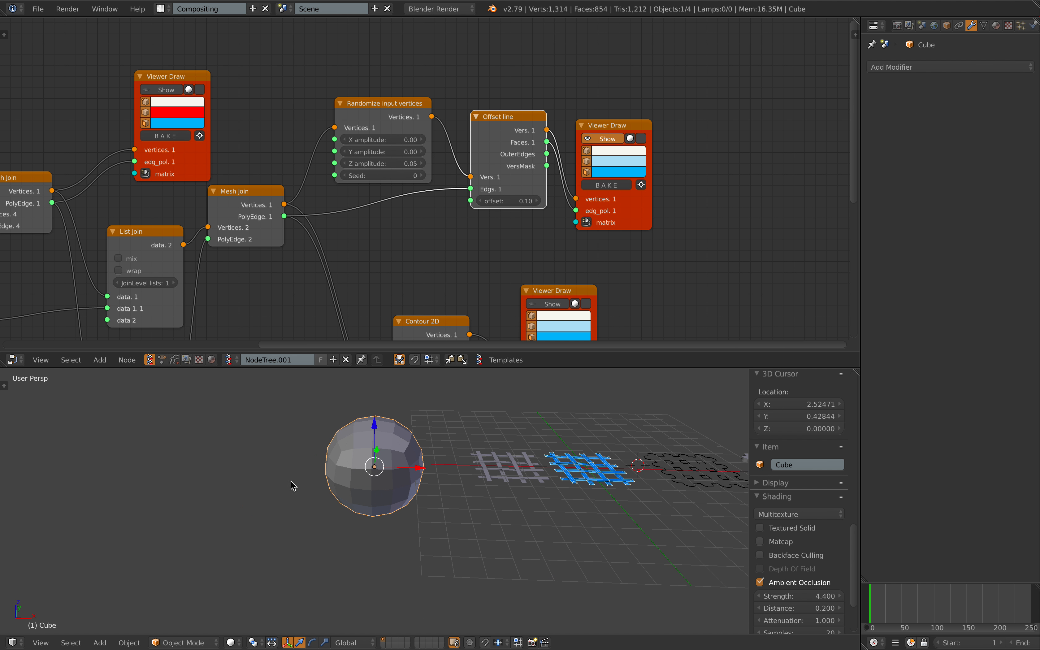
- Show the 3D view's tool shelf and widen it
{"action": "left_click", "coordinate": [5, 387]}
{"action": "middle_click_drag", "start_coordinate": [332, 462], "coordinate": [176, 459]}
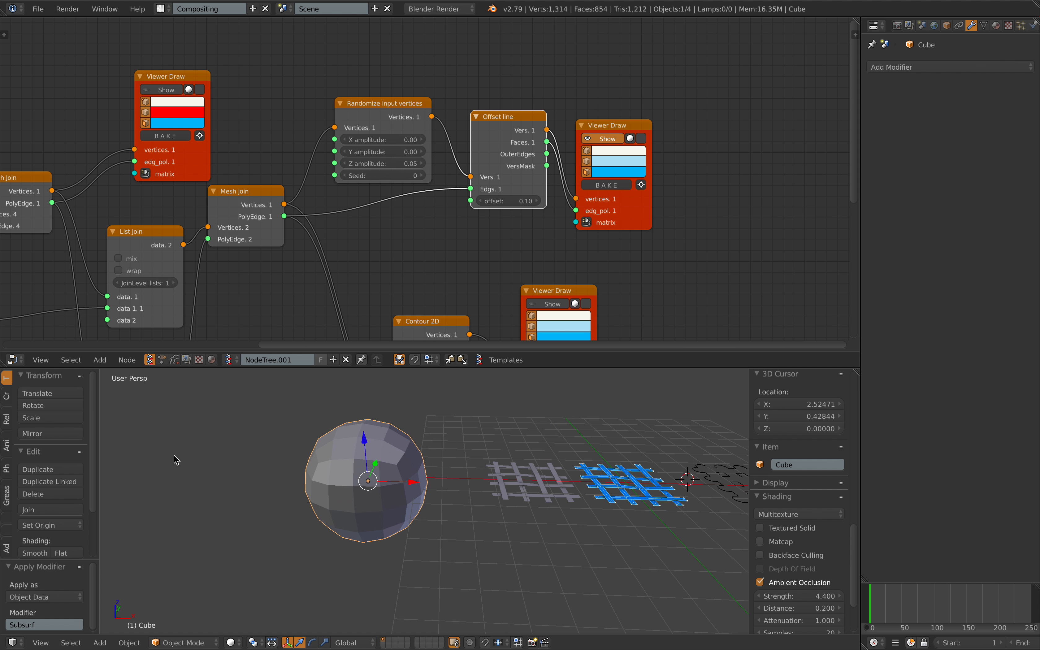
{"action": "left_click_drag", "start_coordinate": [100, 431], "coordinate": [226, 431]}
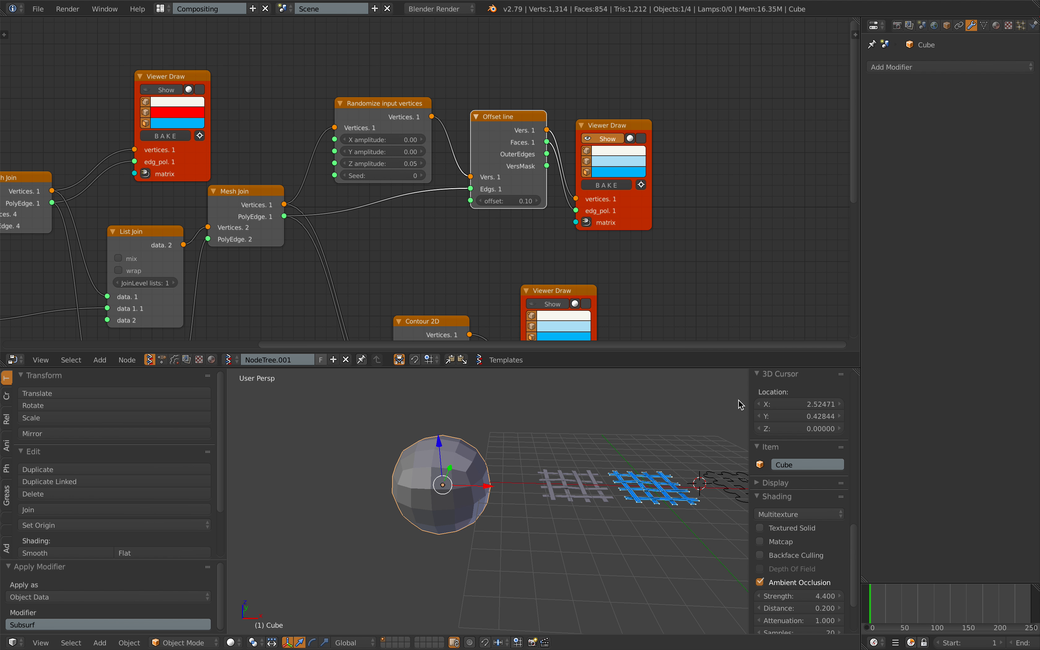
- Hide the 3D view's properties sidebar and scale the sphere up by a factor of about 1.3
{"action": "left_click_drag", "start_coordinate": [748, 394], "coordinate": [857, 410]}
{"action": "middle_click_drag", "start_coordinate": [670, 478], "coordinate": [581, 469]}
{"action": "left_click", "coordinate": [625, 479]}
{"action": "key", "text": "ctrl+s"}
{"action": "left_click", "coordinate": [588, 470]}
{"action": "key", "text": "s"}
{"action": "left_click", "coordinate": [528, 501]}
{"action": "key", "text": "ctrl+s"}
{"action": "left_click", "coordinate": [528, 502]}
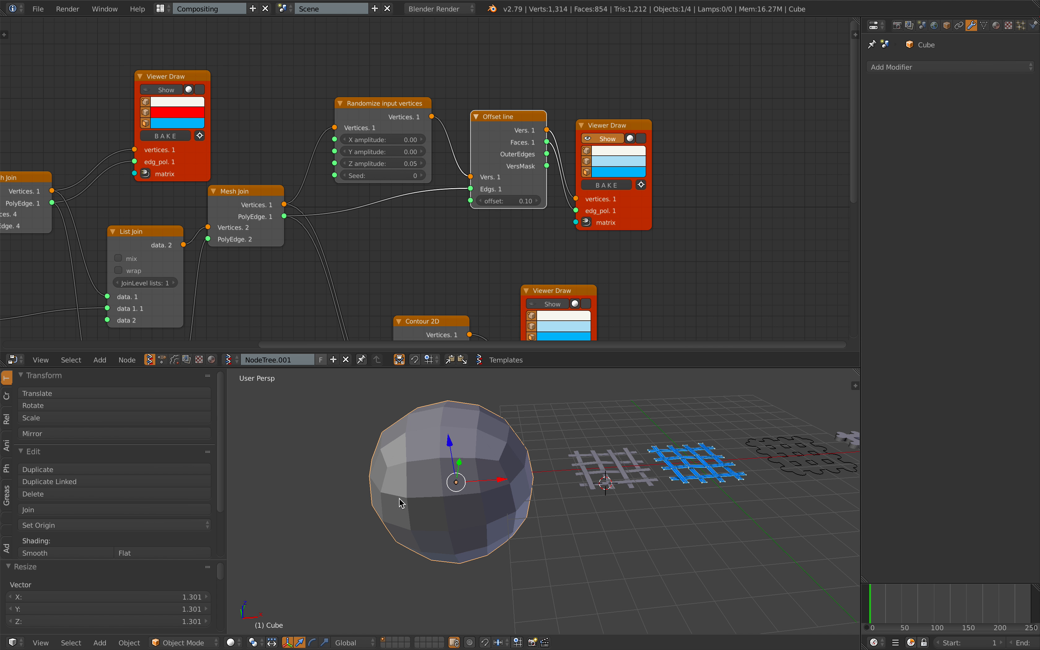
- Select the baked weave with the sphere as active object and expand the Tissue tessellation tools among the creation tools
{"action": "right_click", "coordinate": [594, 480]}
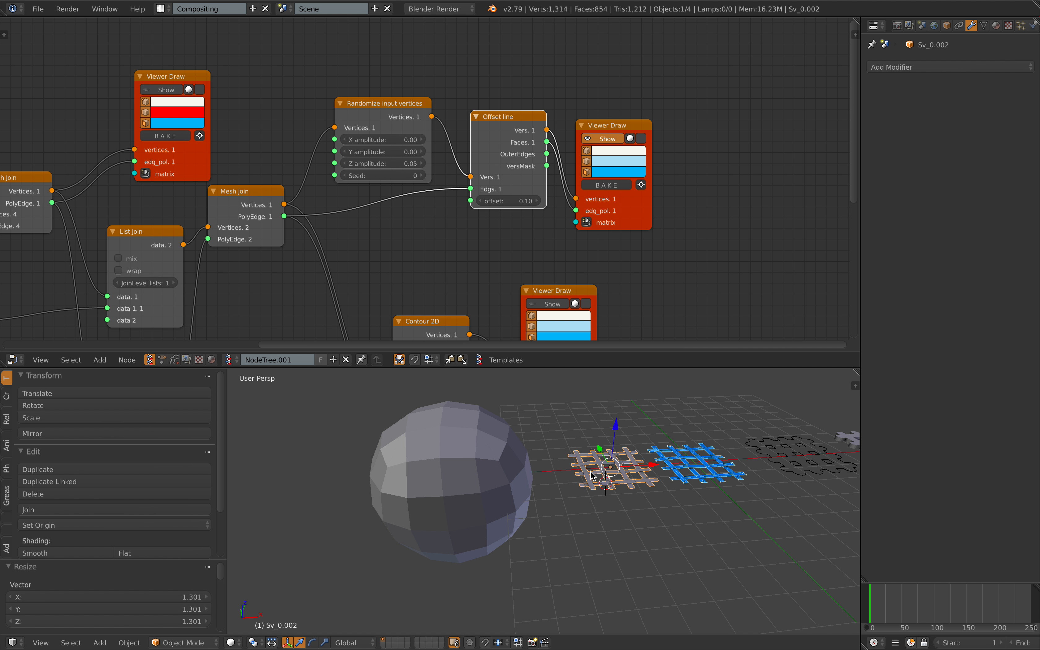
{"action": "right_click", "coordinate": [477, 458], "text": "shift"}
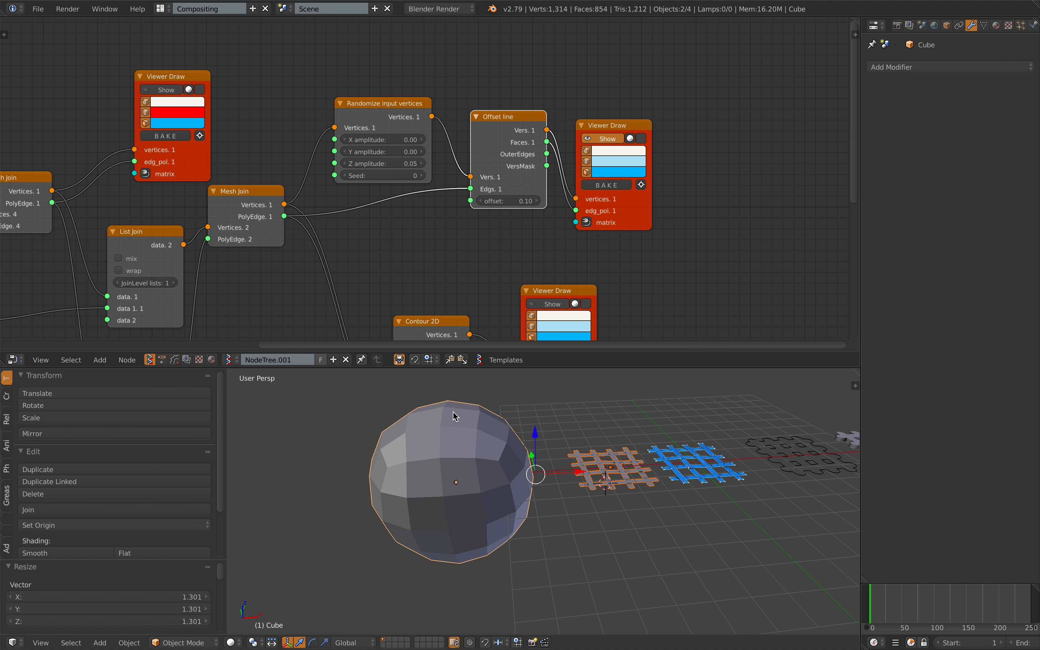
{"action": "scroll", "coordinate": [212, 527], "scroll_direction": "down", "scroll_amount": 3}
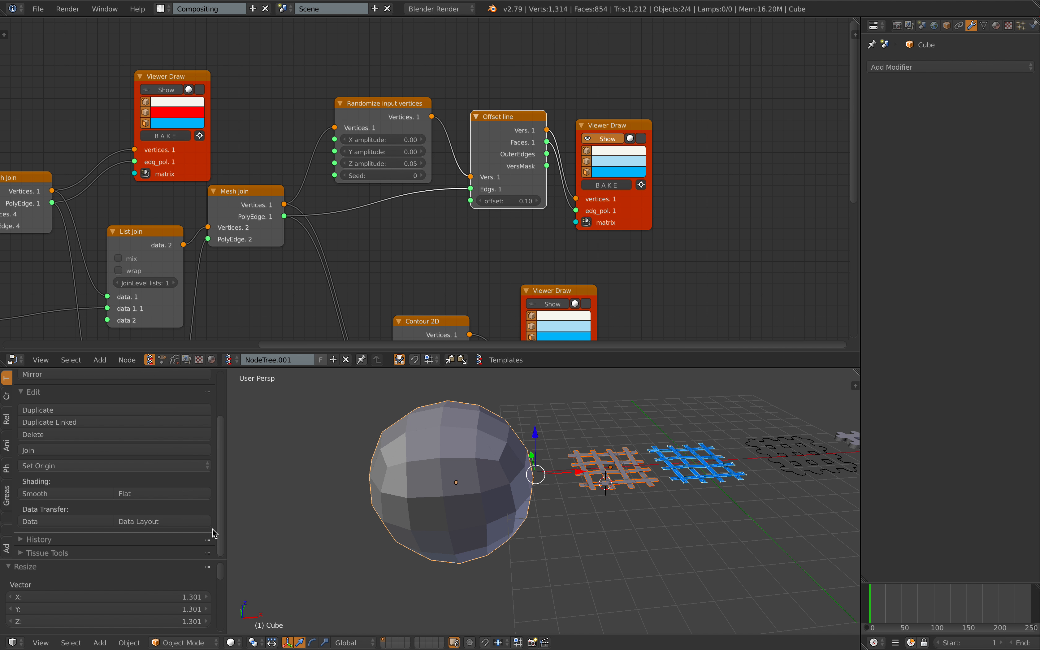
{"action": "left_click", "coordinate": [62, 554]}
{"action": "scroll", "coordinate": [62, 553], "scroll_direction": "down", "scroll_amount": 5}
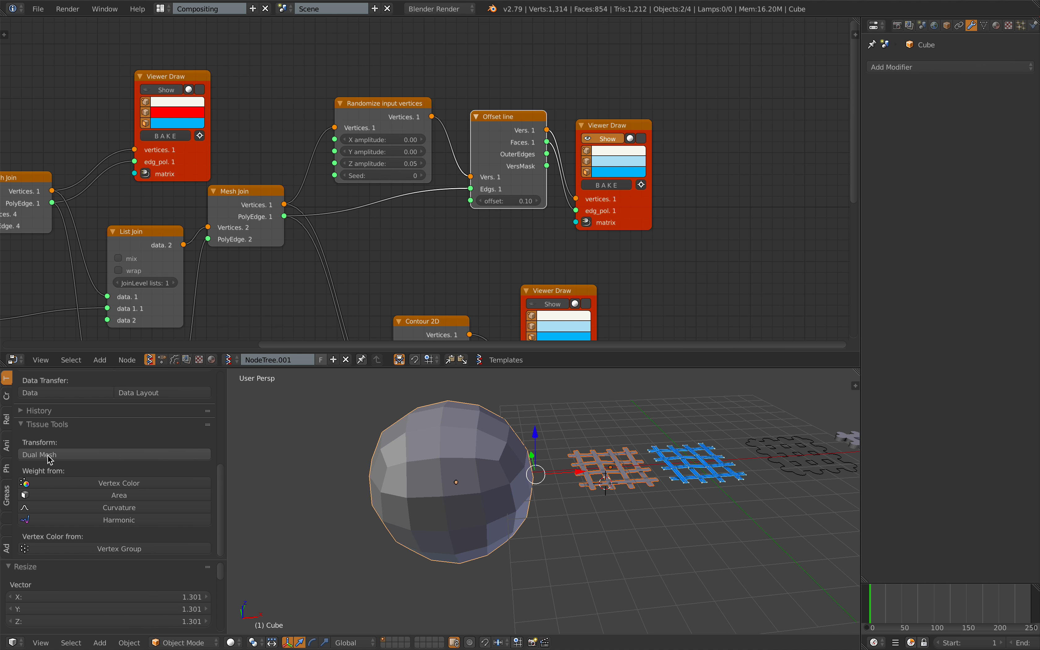
{"action": "left_click", "coordinate": [7, 400]}
{"action": "scroll", "coordinate": [100, 500], "scroll_direction": "down", "scroll_amount": 10}
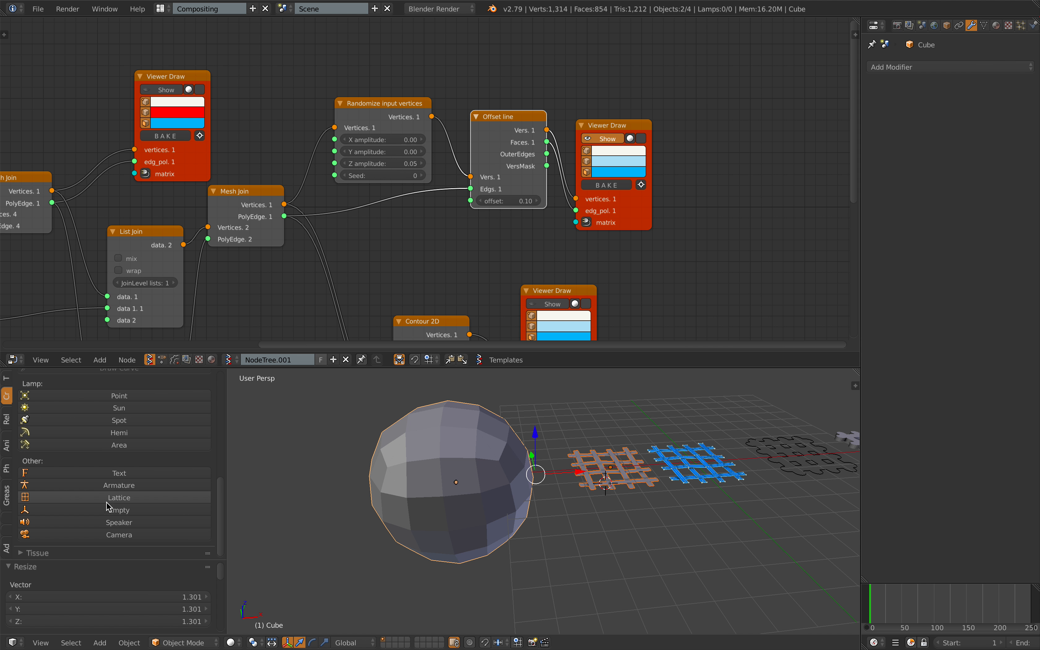
{"action": "left_click", "coordinate": [80, 553]}
{"action": "scroll", "coordinate": [107, 528], "scroll_direction": "down", "scroll_amount": 5}
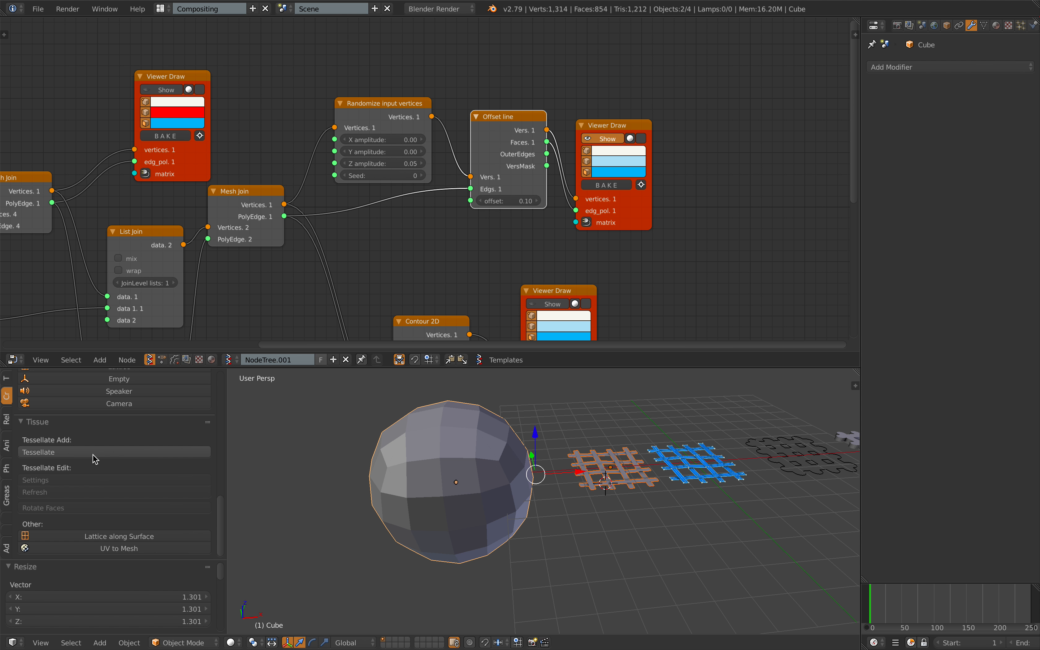
- Tessellate the sphere with the baked weave, using Adaptive XY and a Constant Z scale of 0.05
{"action": "right_click", "coordinate": [605, 467]}
{"action": "right_click", "coordinate": [461, 442], "text": "shift"}
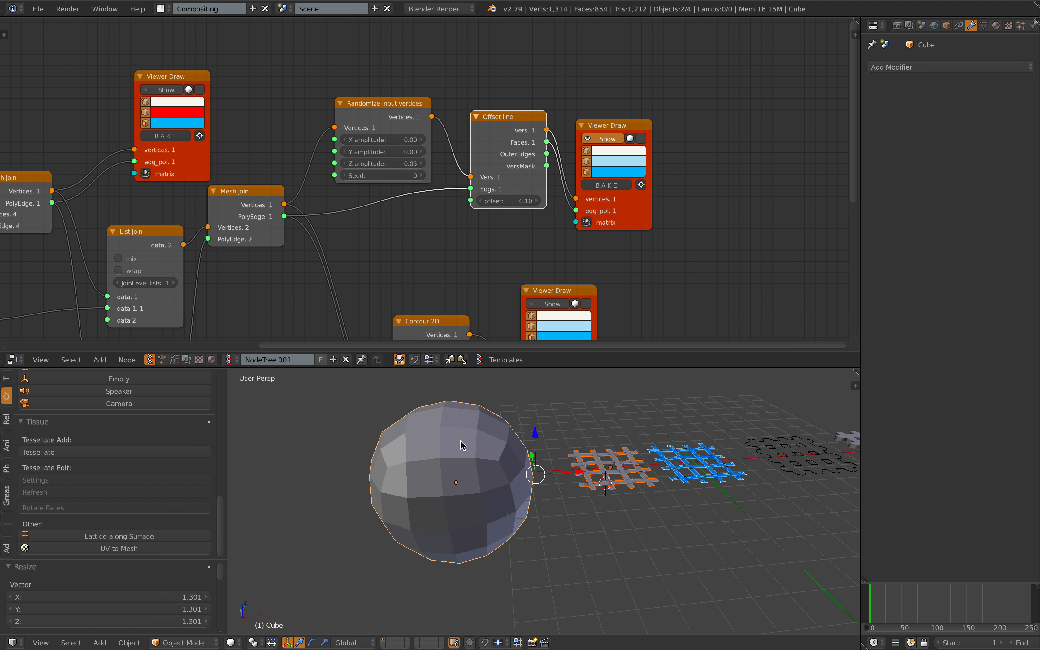
{"action": "left_click", "coordinate": [128, 452]}
{"action": "left_click_drag", "start_coordinate": [138, 411], "coordinate": [274, 268]}
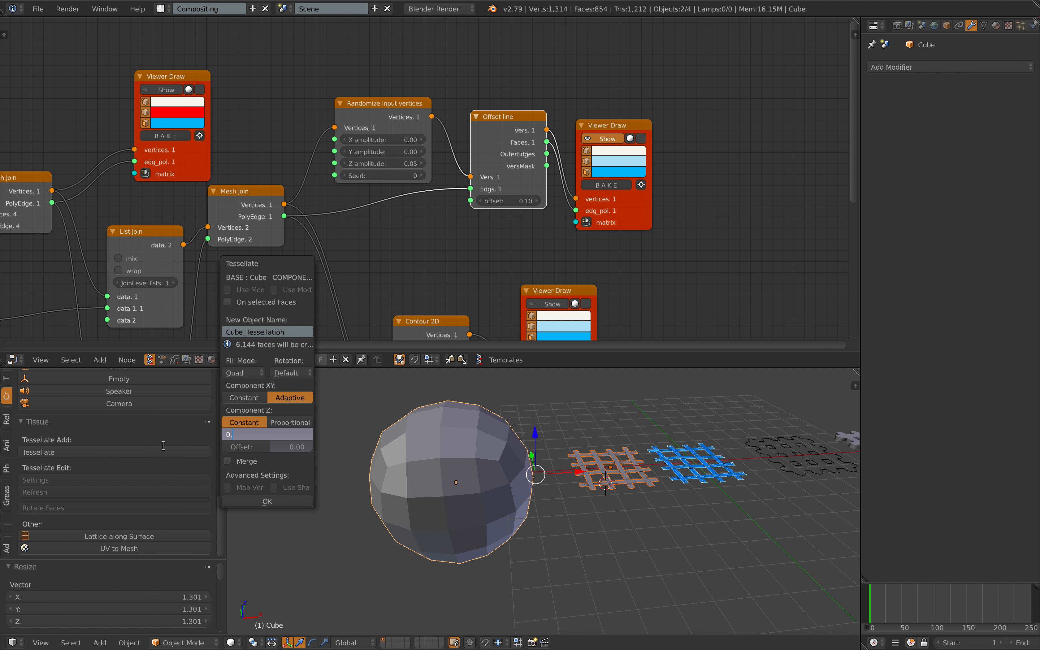
{"action": "type", "text": "5"}
{"action": "key", "text": "Return"}
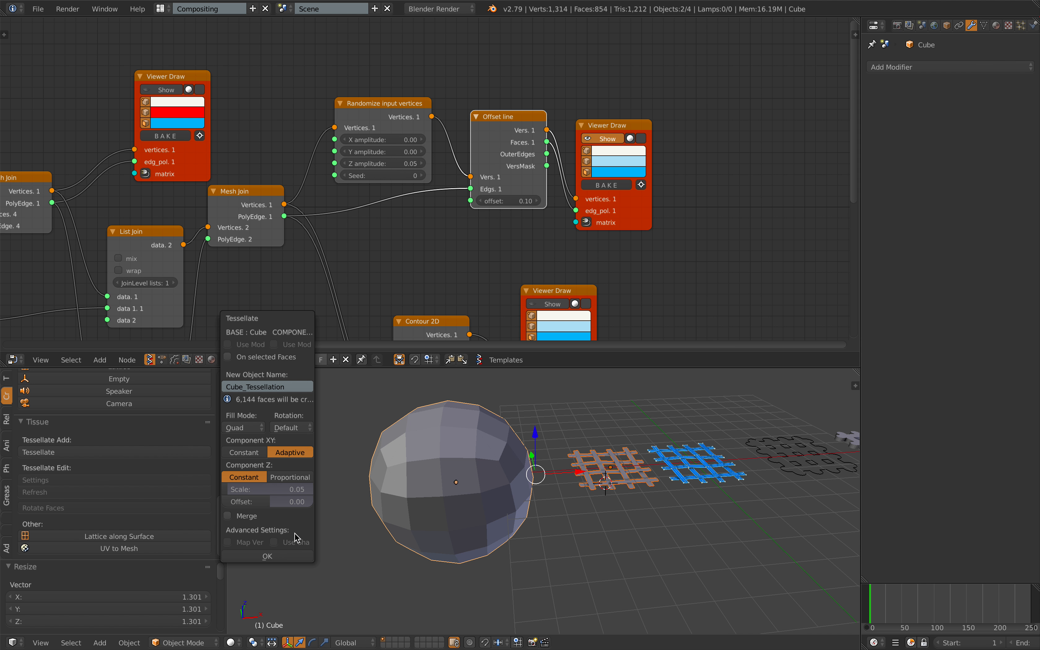
{"action": "left_click", "coordinate": [287, 556]}
- Move the tessellated weave sphere off the base sphere so both can be seen separately
{"action": "middle_click_drag", "start_coordinate": [502, 515], "coordinate": [503, 510]}
{"action": "key", "text": "g"}
{"action": "left_click", "coordinate": [393, 473]}
{"action": "middle_click_drag", "start_coordinate": [405, 478], "coordinate": [406, 503]}
{"action": "key", "text": "g"}
{"action": "left_click", "coordinate": [487, 493]}
{"action": "middle_click_drag", "start_coordinate": [487, 493], "coordinate": [488, 498]}
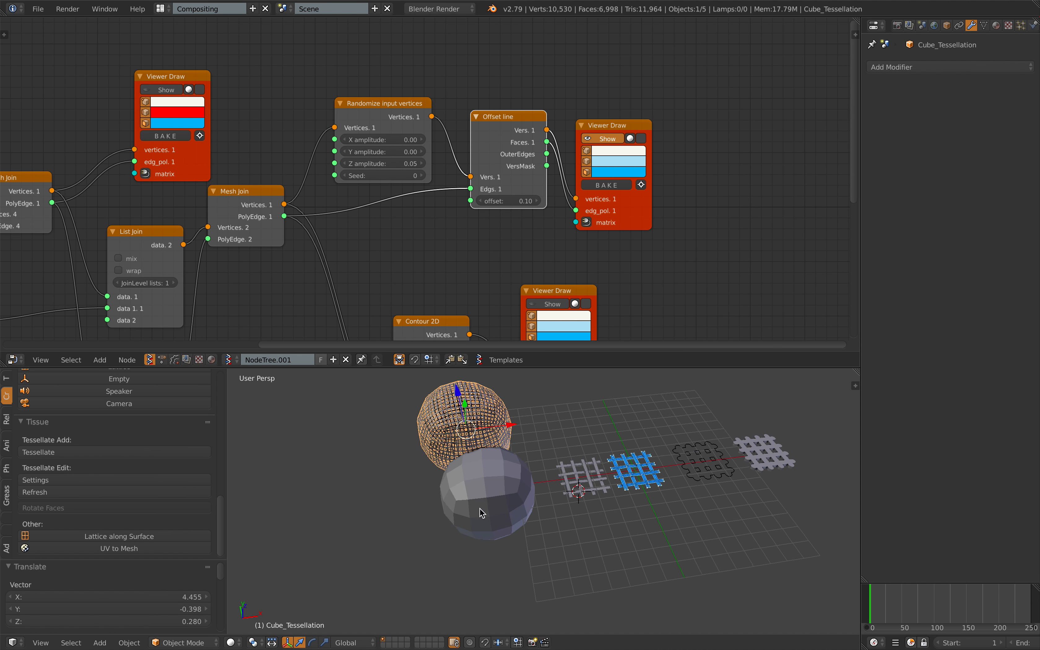
{"action": "scroll", "coordinate": [490, 501], "scroll_direction": "up", "scroll_amount": 3}
{"action": "key", "text": "g"}
{"action": "left_click", "coordinate": [530, 516]}
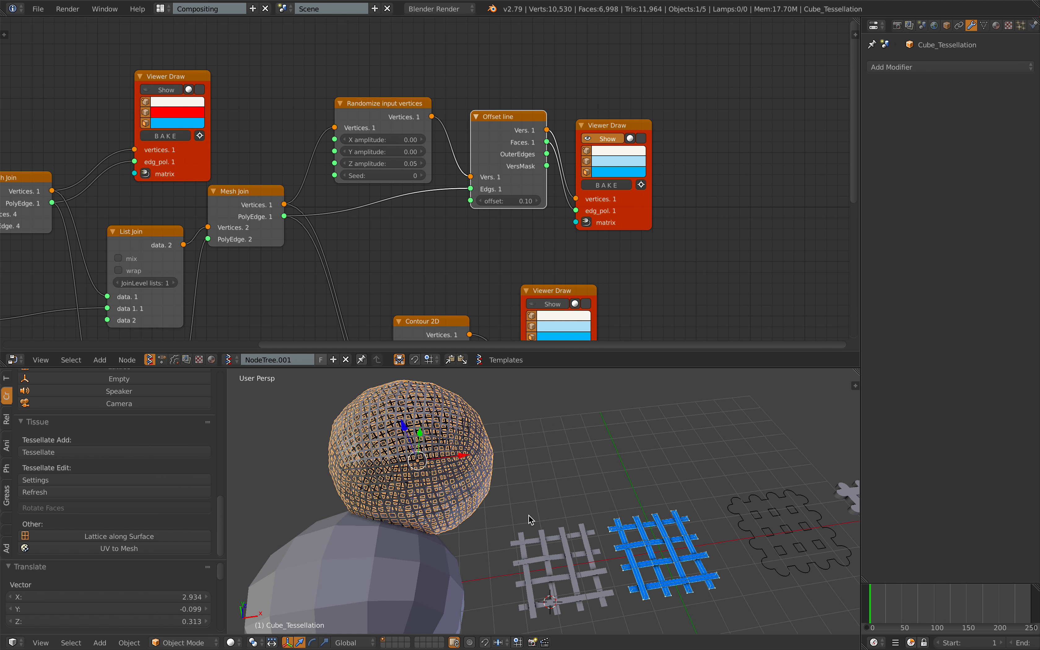
- Examine the strip joints of the tessellated sphere up close and delete the tessellated object
{"action": "scroll", "coordinate": [528, 516], "scroll_direction": "up", "scroll_amount": 8}
{"action": "middle_click_drag", "start_coordinate": [531, 539], "coordinate": [661, 460]}
{"action": "scroll", "coordinate": [503, 534], "scroll_direction": "down", "scroll_amount": 4}
{"action": "scroll", "coordinate": [516, 525], "scroll_direction": "up", "scroll_amount": 4}
{"action": "scroll", "coordinate": [642, 488], "scroll_direction": "up", "scroll_amount": 2}
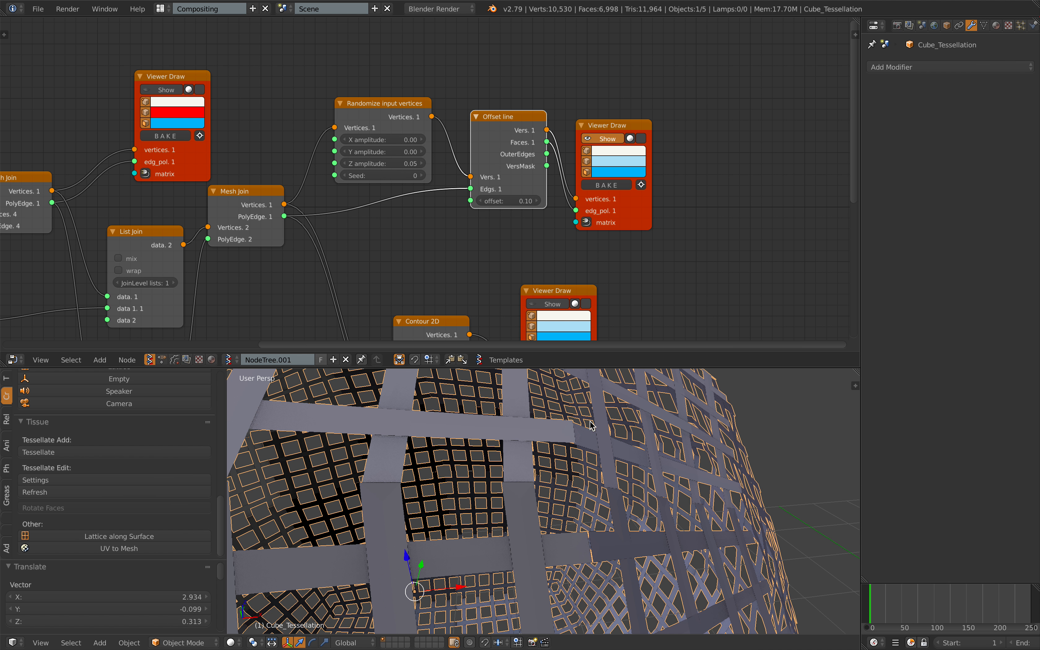
{"action": "scroll", "coordinate": [595, 424], "scroll_direction": "down", "scroll_amount": 5}
{"action": "key", "text": "x"}
{"action": "left_click", "coordinate": [584, 510]}
{"action": "middle_click_drag", "start_coordinate": [583, 510], "coordinate": [596, 432], "text": "shift"}
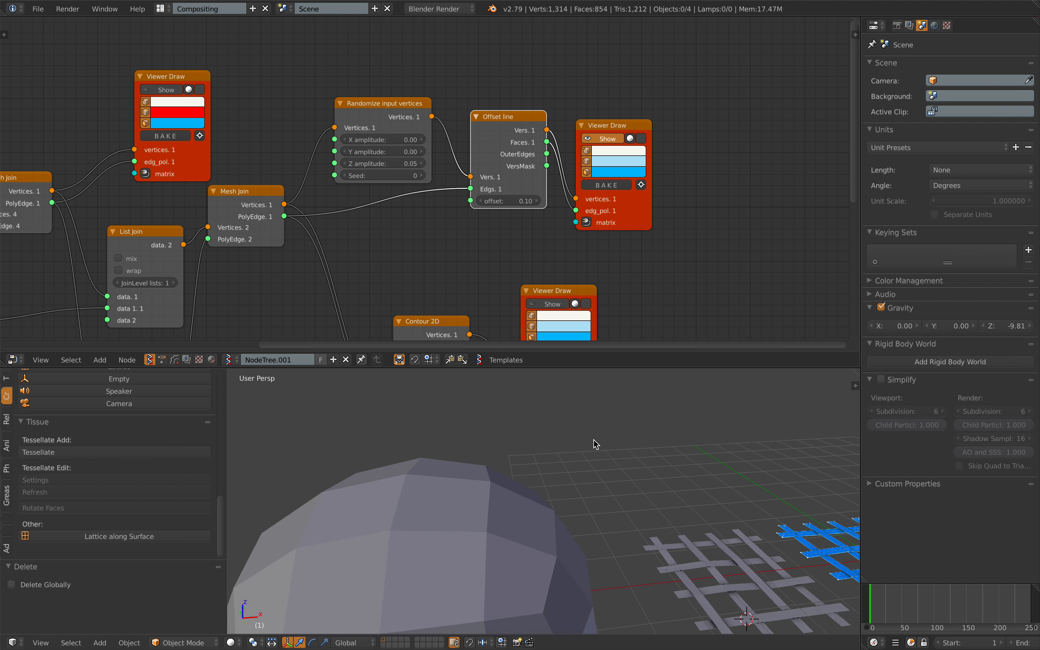
- Tessellate the sphere with the baked weave again, with Merge enabled at a distance of 0.01
{"action": "scroll", "coordinate": [597, 435], "scroll_direction": "down", "scroll_amount": 4}
{"action": "left_click", "coordinate": [636, 528]}
{"action": "left_click", "coordinate": [538, 537], "text": "shift"}
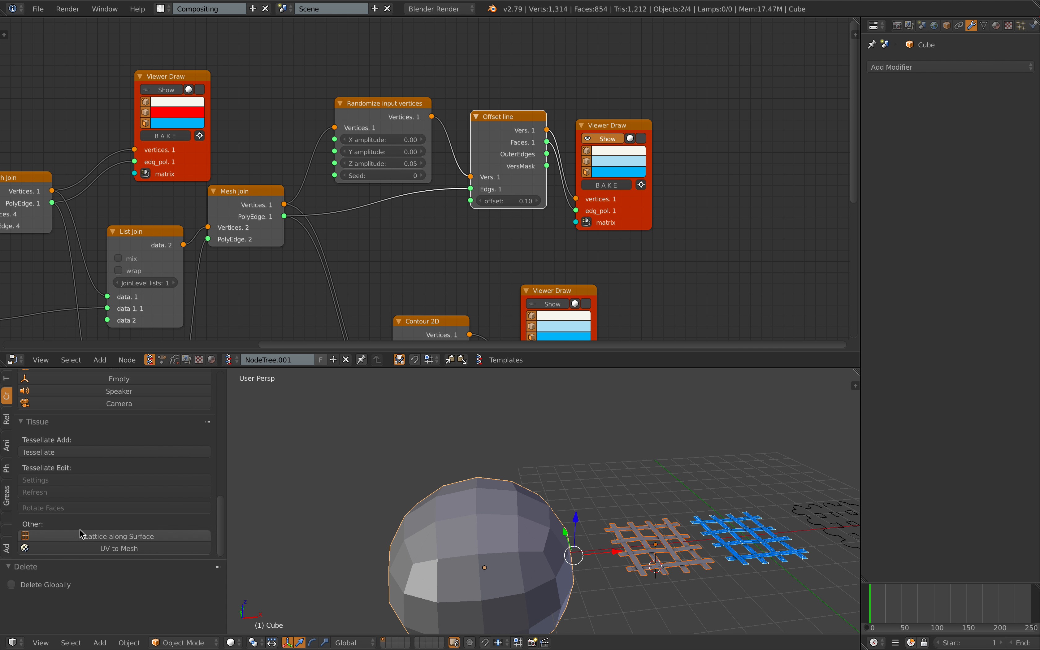
{"action": "left_click", "coordinate": [82, 453]}
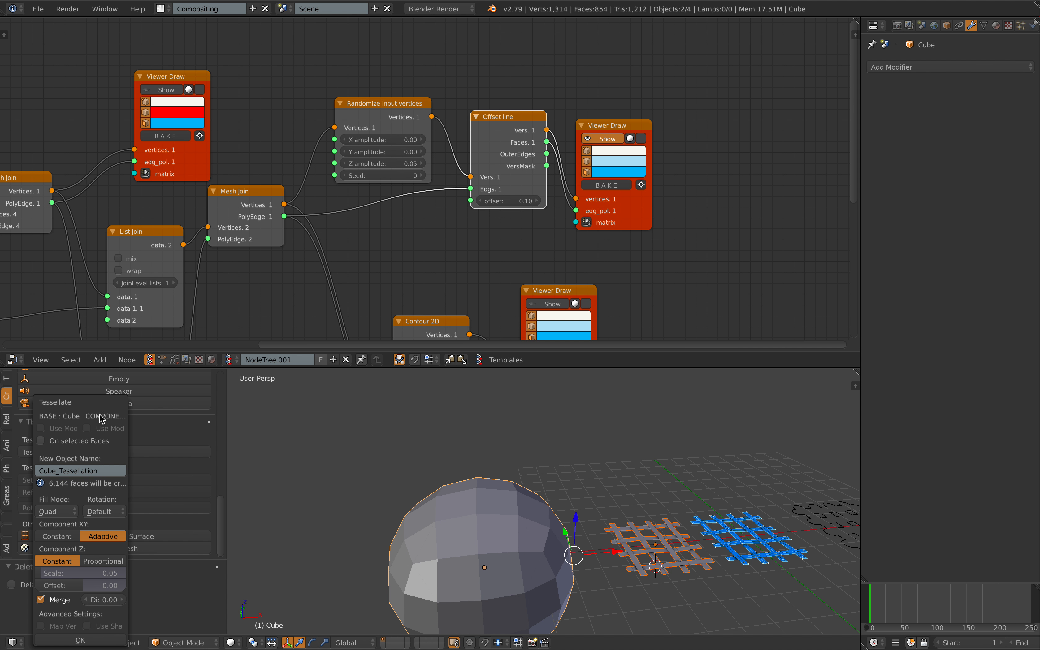
{"action": "left_click_drag", "start_coordinate": [89, 403], "coordinate": [254, 314]}
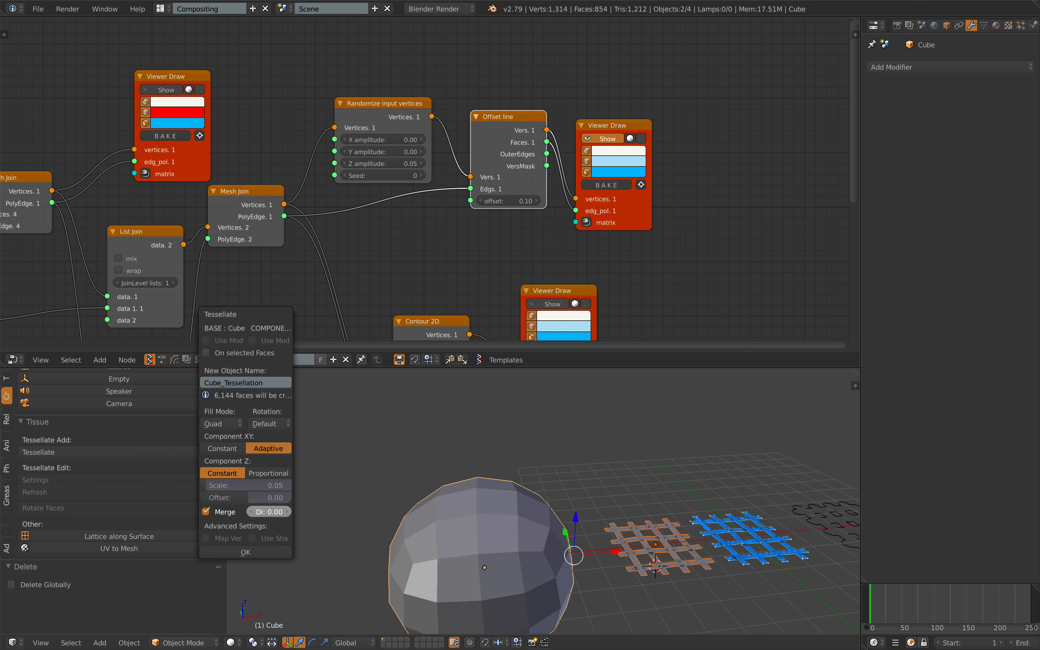
{"action": "left_click_drag", "start_coordinate": [269, 512], "coordinate": [275, 511]}
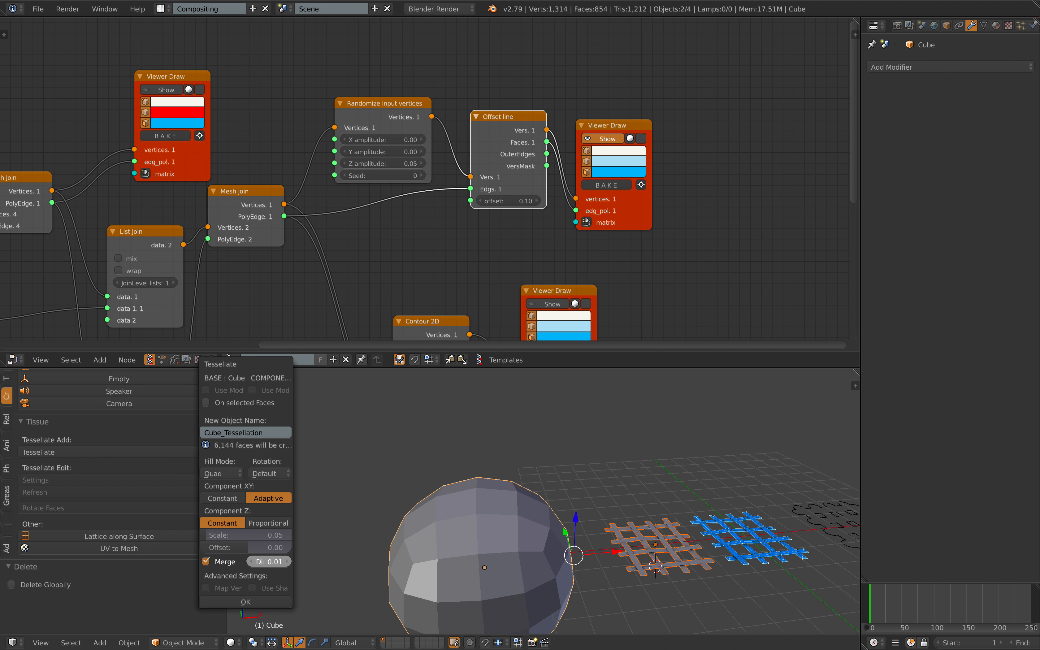
{"action": "left_click", "coordinate": [254, 603]}
- Move the merged tessellation away from the base sphere
{"action": "scroll", "coordinate": [564, 531], "scroll_direction": "down", "scroll_amount": 3}
{"action": "key", "text": "g"}
{"action": "left_click", "coordinate": [458, 479]}
{"action": "middle_click_drag", "start_coordinate": [454, 479], "coordinate": [490, 459], "text": "shift"}
{"action": "scroll", "coordinate": [580, 544], "scroll_direction": "up", "scroll_amount": 5}
{"action": "scroll", "coordinate": [542, 487], "scroll_direction": "up", "scroll_amount": 3}
{"action": "middle_click_drag", "start_coordinate": [544, 488], "coordinate": [550, 498]}
- Maximize the 3D view, add a level 2 Subdivision Surface to the tessellation and inspect its strips
{"action": "key", "text": "shift+space"}
{"action": "key", "text": "ctrl+2"}
{"action": "scroll", "coordinate": [609, 416], "scroll_direction": "up", "scroll_amount": 4}
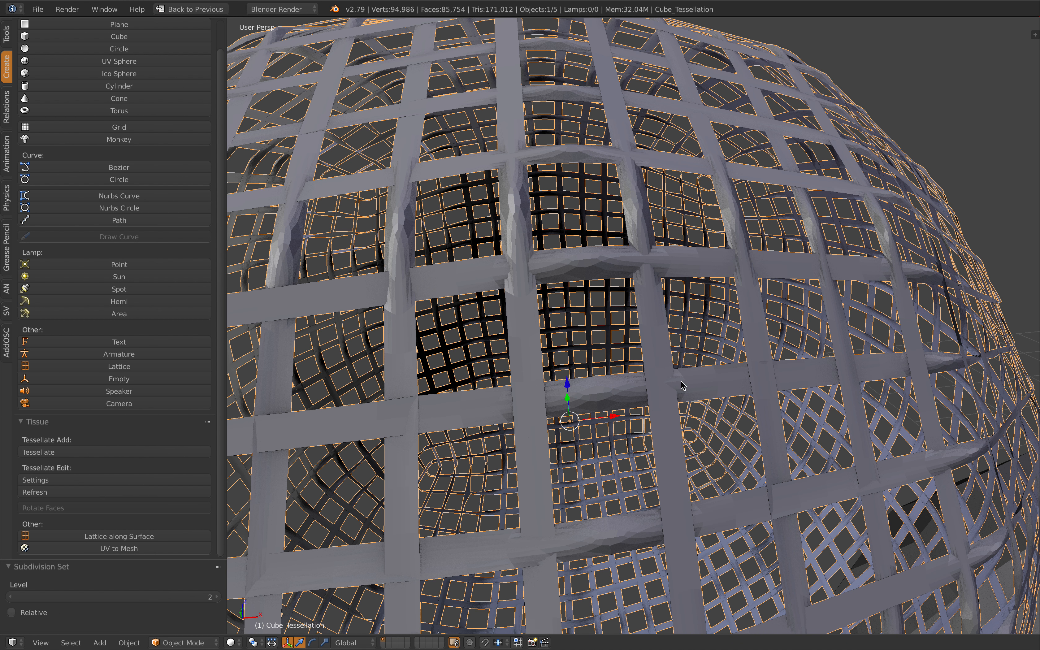
{"action": "middle_click_drag", "start_coordinate": [643, 275], "coordinate": [675, 308]}
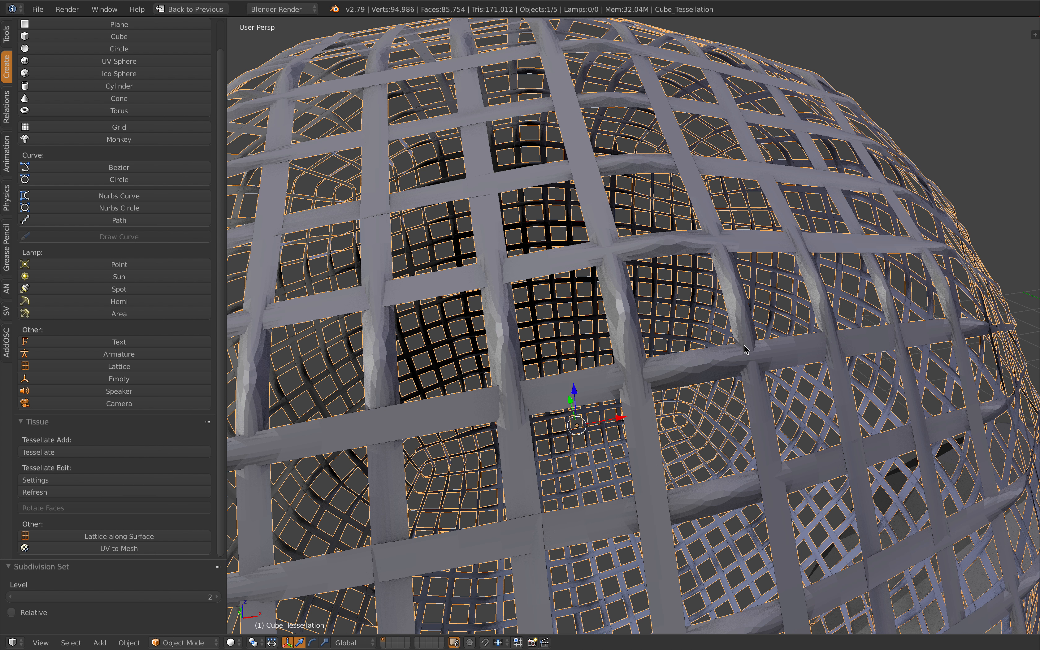
{"action": "scroll", "coordinate": [745, 350], "scroll_direction": "down", "scroll_amount": 8}
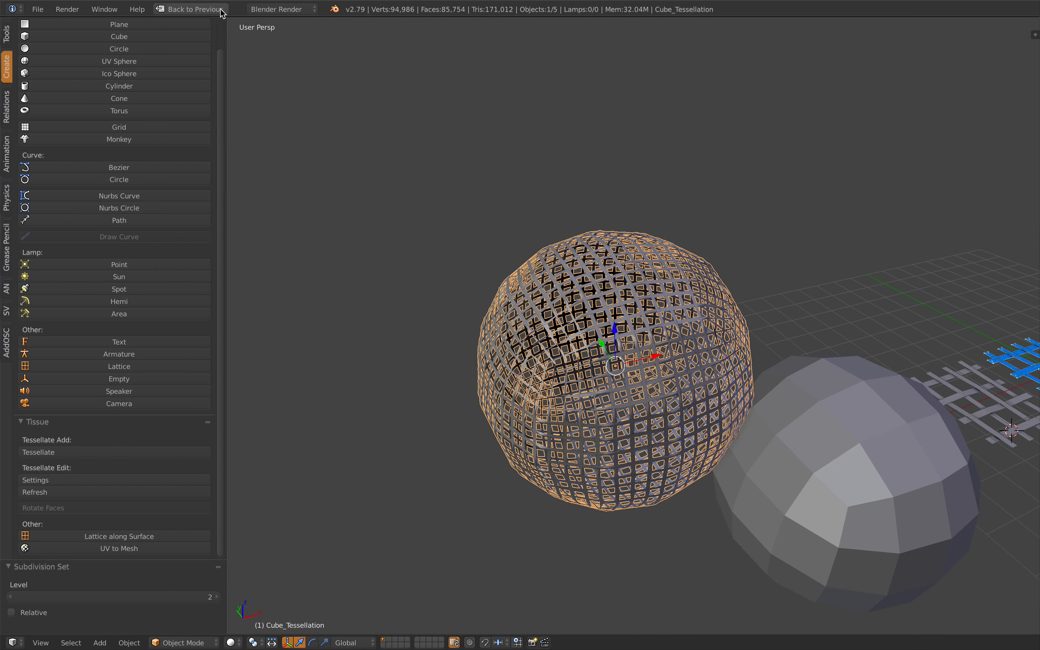
- Restore the split layout and add a Smooth modifier to the tessellation, placed above the Subdivision Surface
{"action": "left_click", "coordinate": [223, 13]}
{"action": "left_click", "coordinate": [933, 67]}
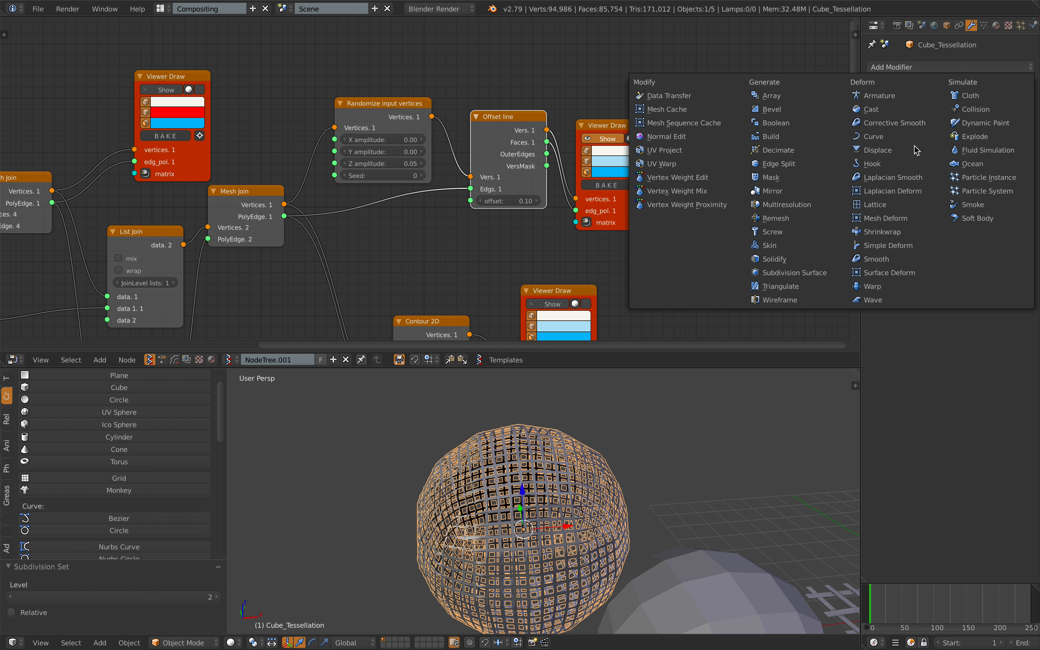
{"action": "left_click", "coordinate": [899, 259]}
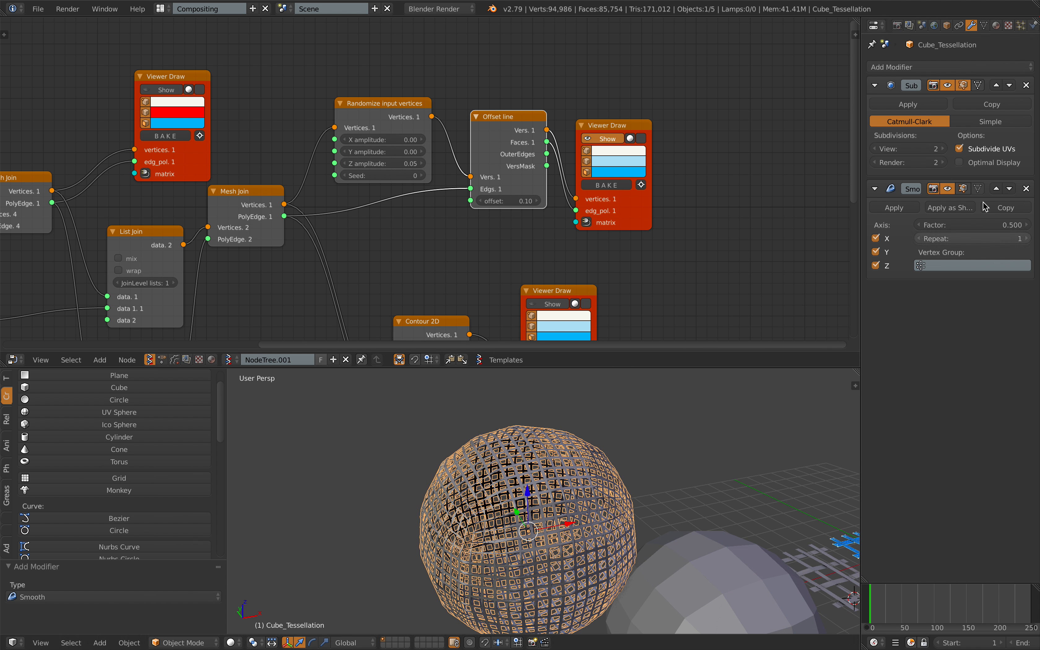
{"action": "left_click", "coordinate": [997, 189]}
{"action": "scroll", "coordinate": [701, 434], "scroll_direction": "up", "scroll_amount": 5}
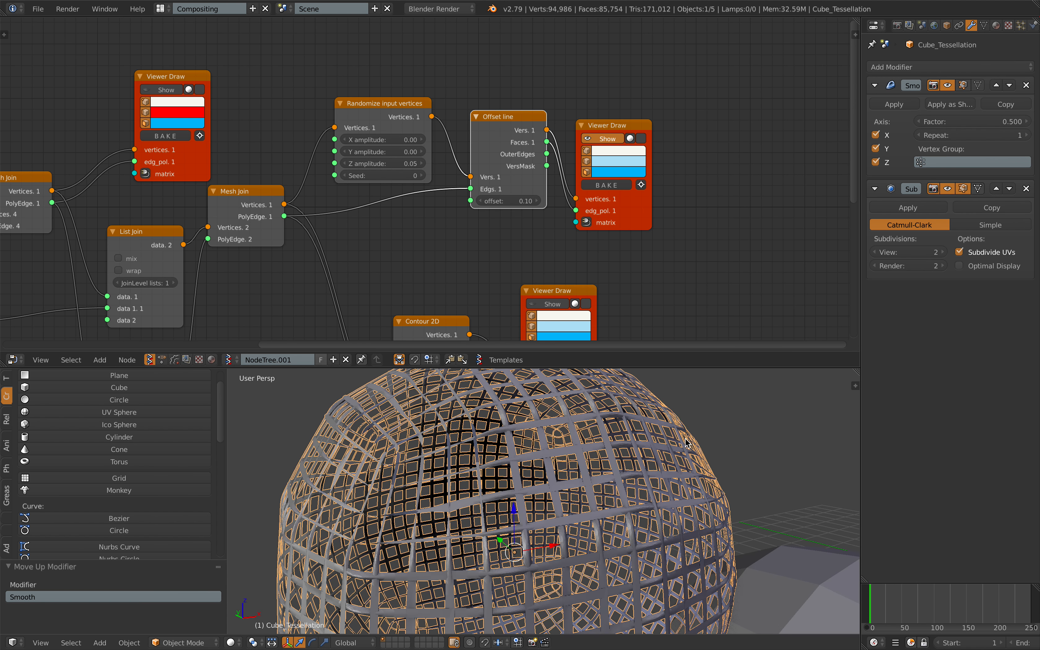
- Maximize the 3D view, clear the selection and examine the smoothed tessellation from several sides
{"action": "key", "text": "ctrl+Up"}
{"action": "key", "text": "a"}
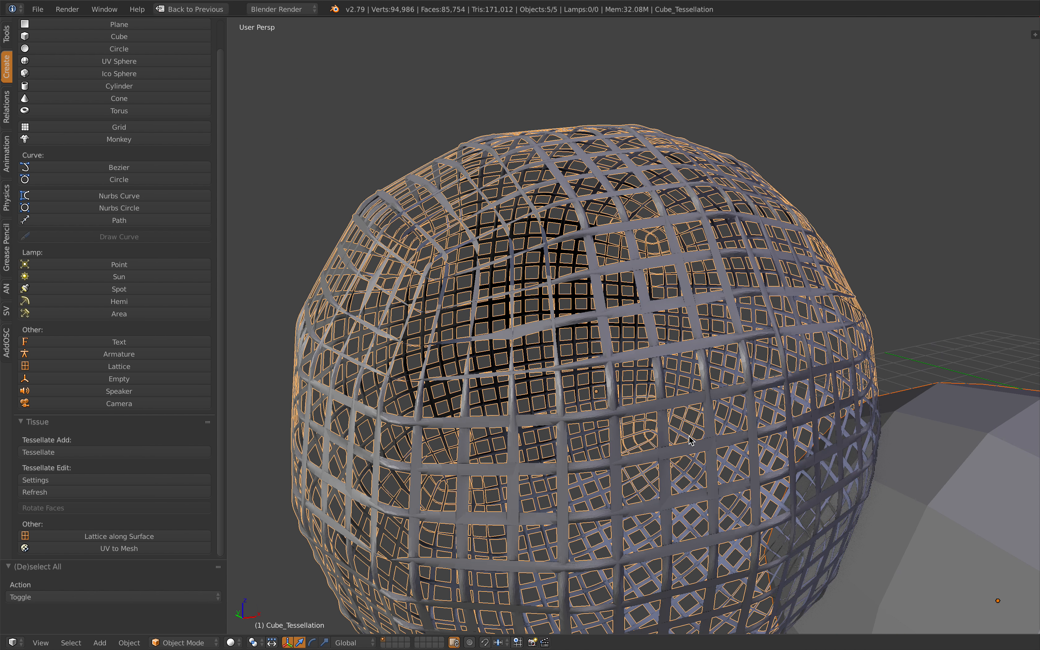
{"action": "scroll", "coordinate": [690, 446], "scroll_direction": "up", "scroll_amount": 3}
{"action": "middle_click_drag", "start_coordinate": [692, 443], "coordinate": [614, 393]}
{"action": "scroll", "coordinate": [614, 392], "scroll_direction": "down", "scroll_amount": 8}
{"action": "right_click", "coordinate": [608, 372]}
{"action": "key", "text": "s"}
{"action": "left_click", "coordinate": [648, 379]}
{"action": "key", "text": "a"}
{"action": "scroll", "coordinate": [623, 398], "scroll_direction": "up", "scroll_amount": 8}
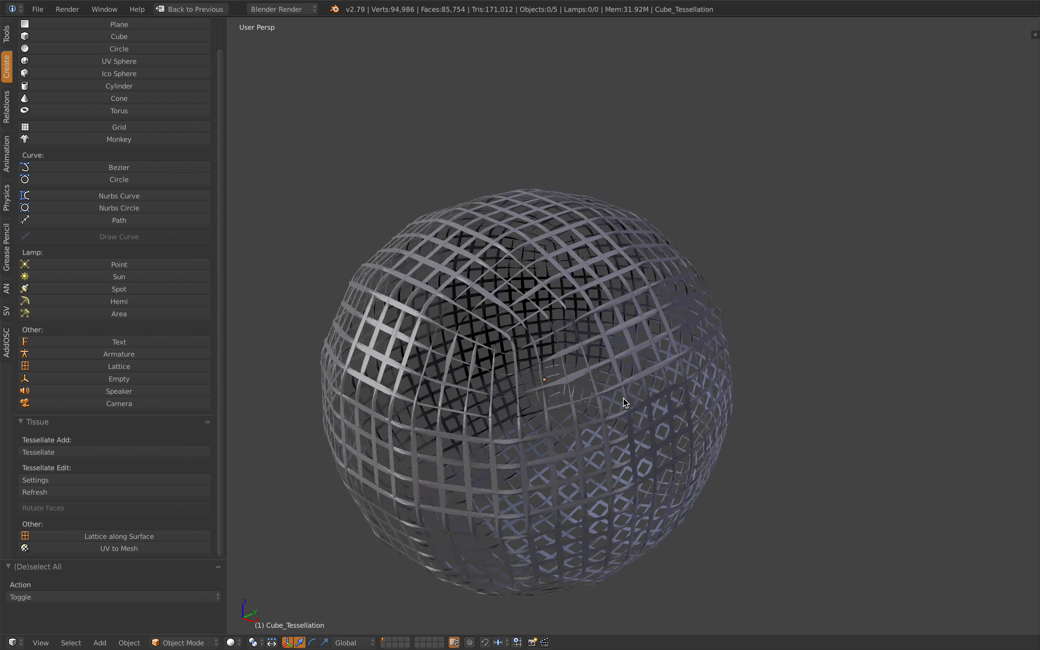
- Delete the smoothed tessellation and restore the layout with the node editor
{"action": "scroll", "coordinate": [608, 395], "scroll_direction": "down", "scroll_amount": 8}
{"action": "middle_click_drag", "start_coordinate": [609, 409], "coordinate": [548, 359]}
{"action": "right_click", "coordinate": [517, 314]}
{"action": "key", "text": "Delete"}
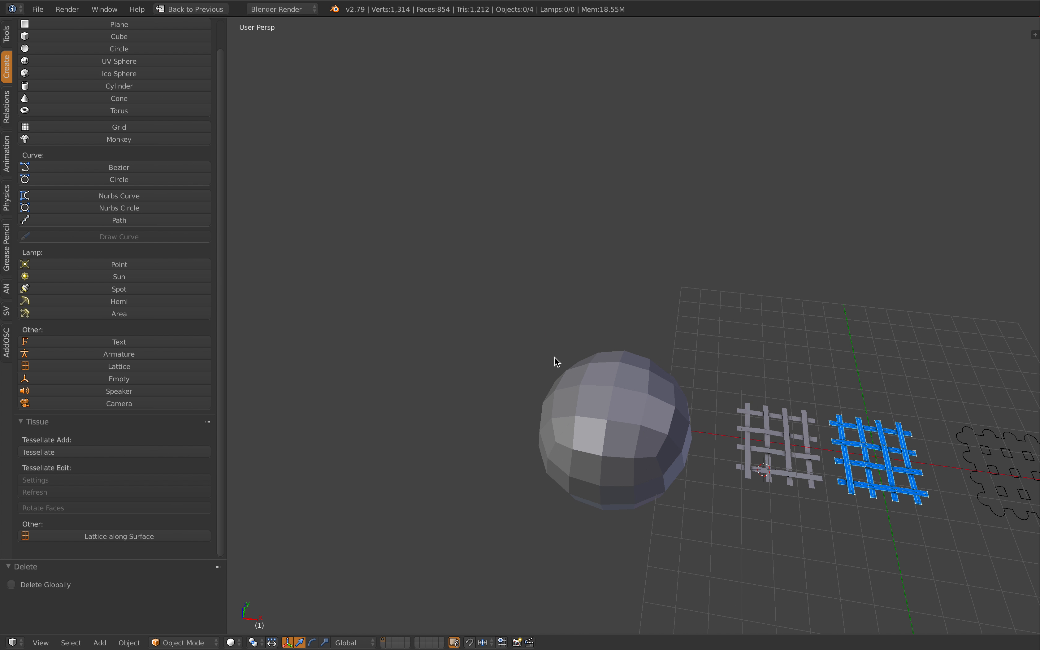
{"action": "scroll", "coordinate": [442, 260], "scroll_direction": "up", "scroll_amount": 3}
{"action": "left_click", "coordinate": [208, 10]}
{"action": "scroll", "coordinate": [626, 457], "scroll_direction": "down", "scroll_amount": 2}
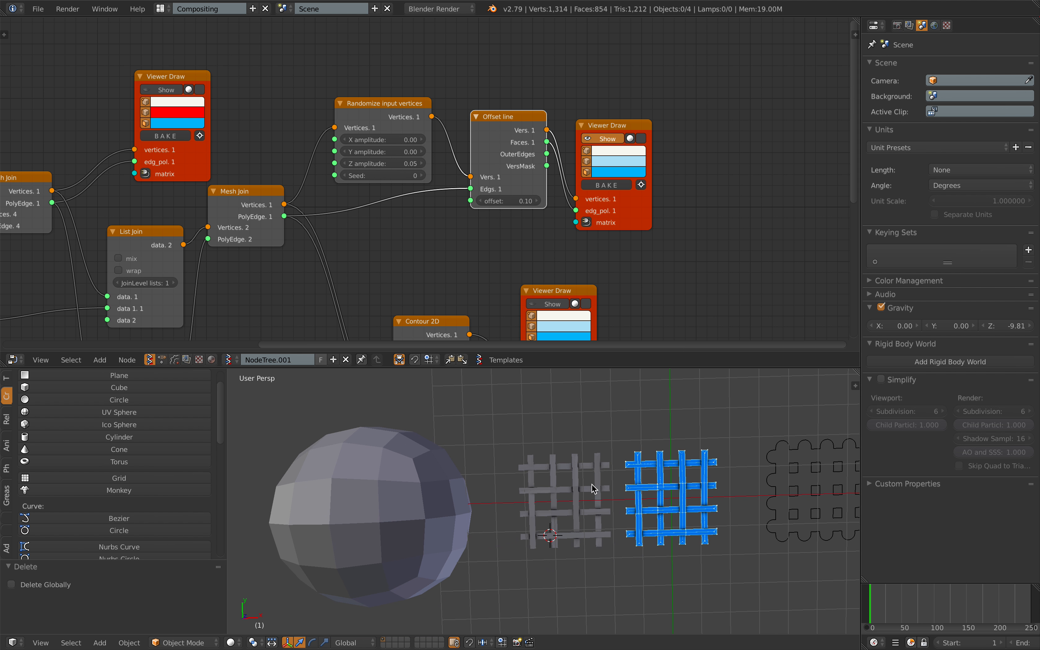
- Set the Offset line node's offset to 0.22 to widen the weave strips
{"action": "right_click", "coordinate": [593, 488]}
{"action": "middle_click_drag", "start_coordinate": [509, 237], "coordinate": [517, 240]}
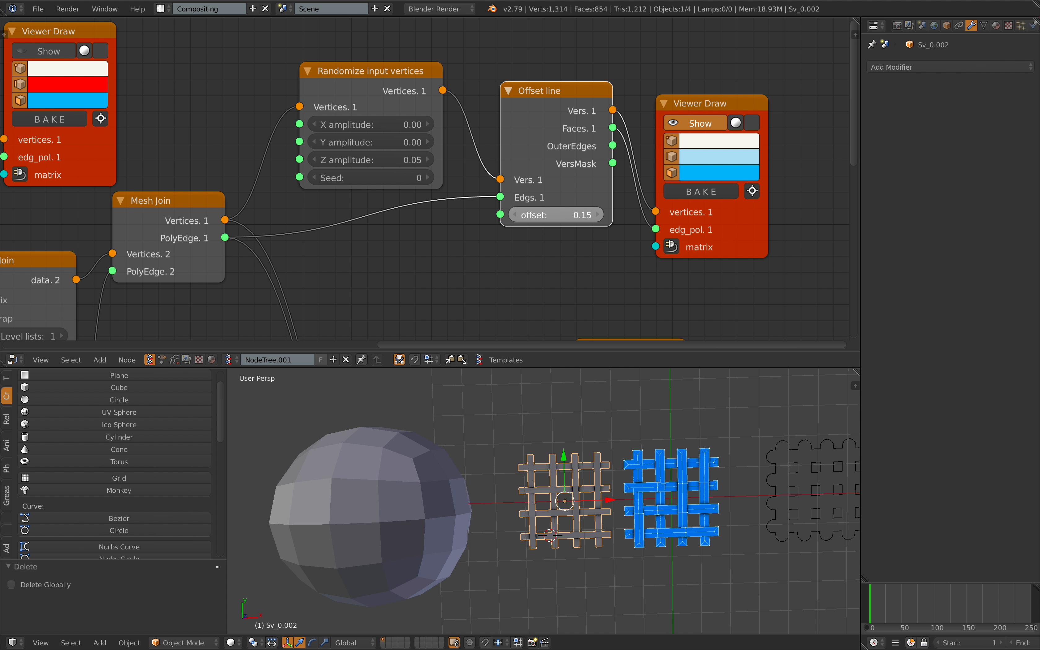
{"action": "left_click_drag", "start_coordinate": [556, 214], "coordinate": [576, 215]}
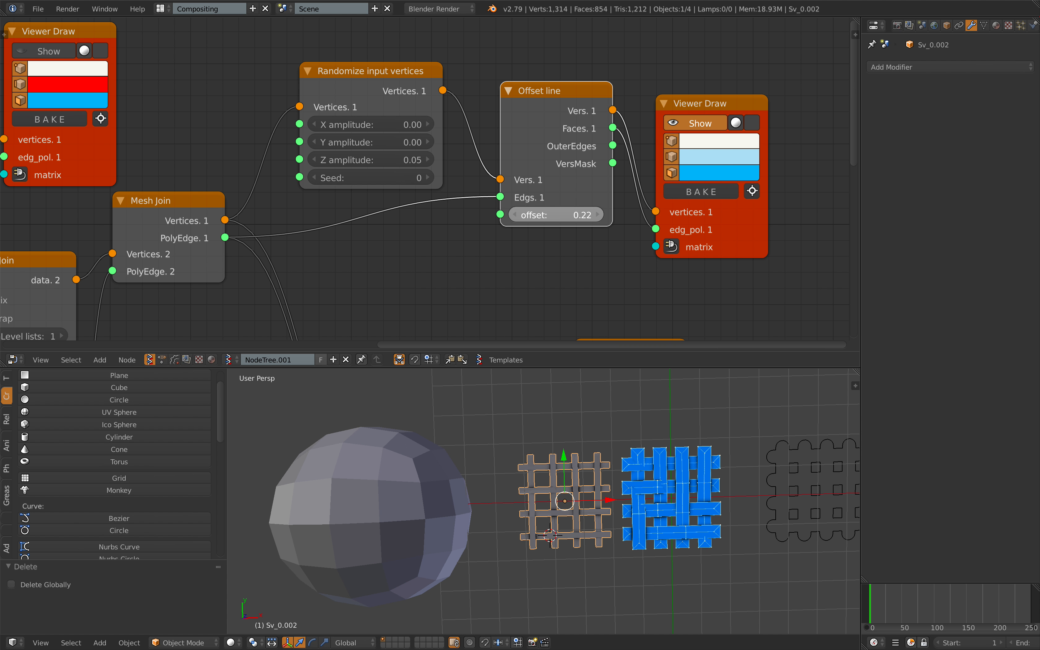
{"action": "scroll", "coordinate": [674, 495], "scroll_direction": "up", "scroll_amount": 3}
{"action": "middle_click_drag", "start_coordinate": [675, 494], "coordinate": [542, 476], "text": "shift"}
- Set the Randomize input vertices node's Z amplitude to 0.16 and its seed to 34
{"action": "mouse_move", "coordinate": [640, 514]}
{"action": "middle_mouse_down"}
{"action": "mouse_move", "coordinate": [650, 505]}
{"action": "mouse_move", "coordinate": [631, 474]}
{"action": "middle_mouse_up"}
{"action": "left_click_drag", "start_coordinate": [384, 161], "coordinate": [398, 161]}
{"action": "scroll", "coordinate": [595, 517], "scroll_direction": "up", "scroll_amount": 2}
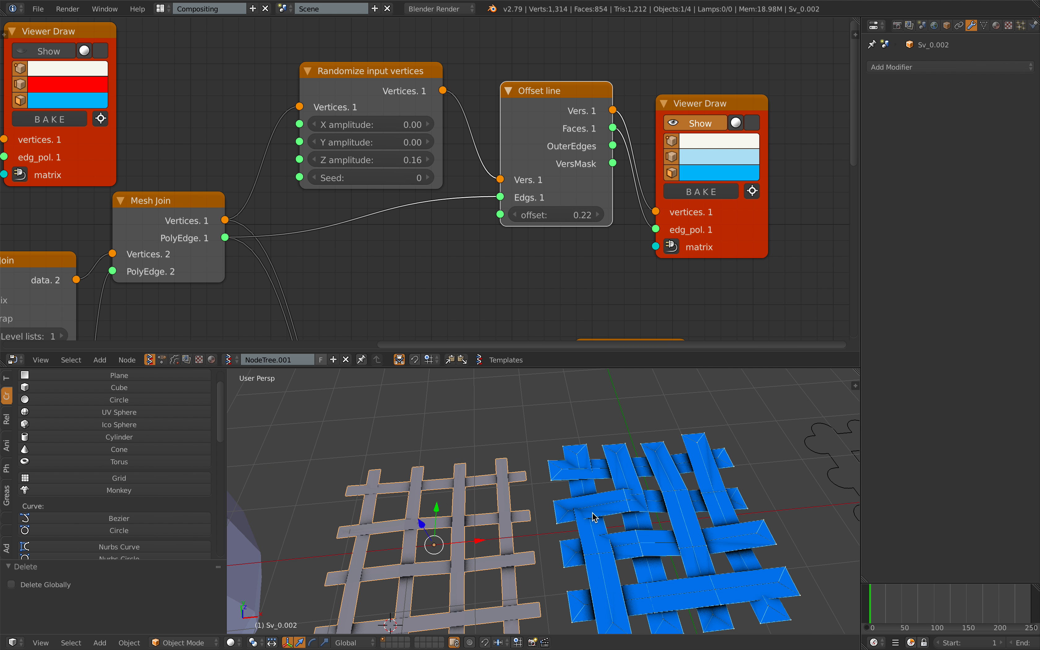
{"action": "scroll", "coordinate": [628, 511], "scroll_direction": "down", "scroll_amount": 4}
{"action": "left_click_drag", "start_coordinate": [411, 177], "coordinate": [434, 178]}
{"action": "middle_click_drag", "start_coordinate": [654, 451], "coordinate": [566, 366]}
{"action": "left_click_drag", "start_coordinate": [387, 178], "coordinate": [413, 178]}
{"action": "middle_click_drag", "start_coordinate": [655, 495], "coordinate": [631, 486]}
{"action": "scroll", "coordinate": [631, 485], "scroll_direction": "down", "scroll_amount": 3}
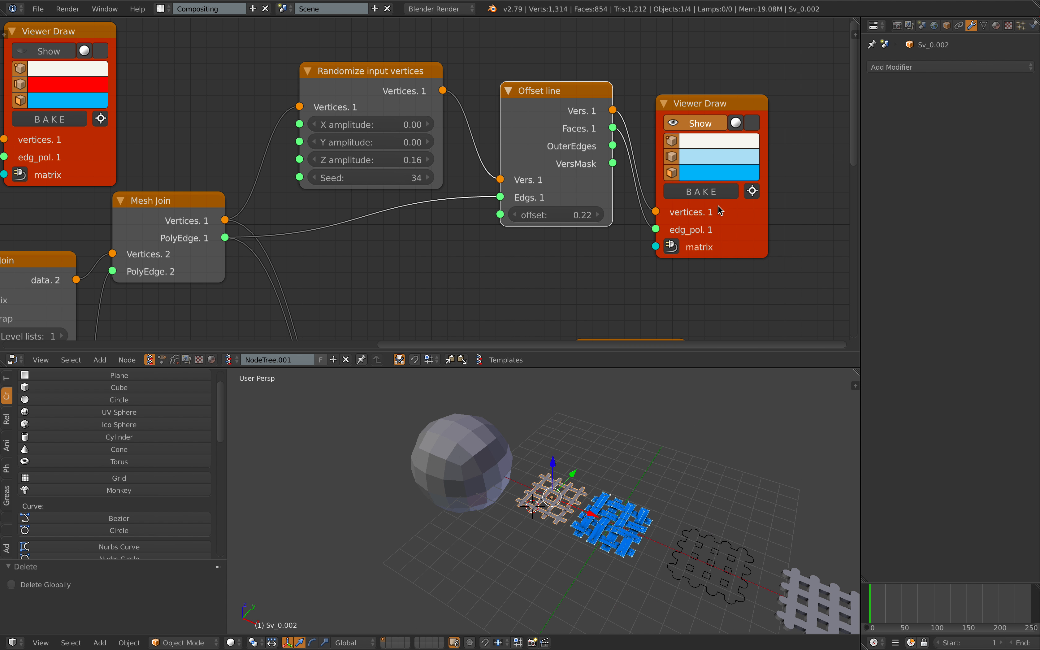
- Delete the old baked weave beside the sphere and bake the widened weave from the Offset line's Viewer Draw node
{"action": "key", "text": "x"}
{"action": "left_click", "coordinate": [558, 486]}
{"action": "left_click", "coordinate": [701, 193]}
- Move the newly baked weave about -2.96 along X, placing it between the sphere and the live preview
{"action": "right_click", "coordinate": [615, 503]}
{"action": "key", "text": "g"}
{"action": "key", "text": "x"}
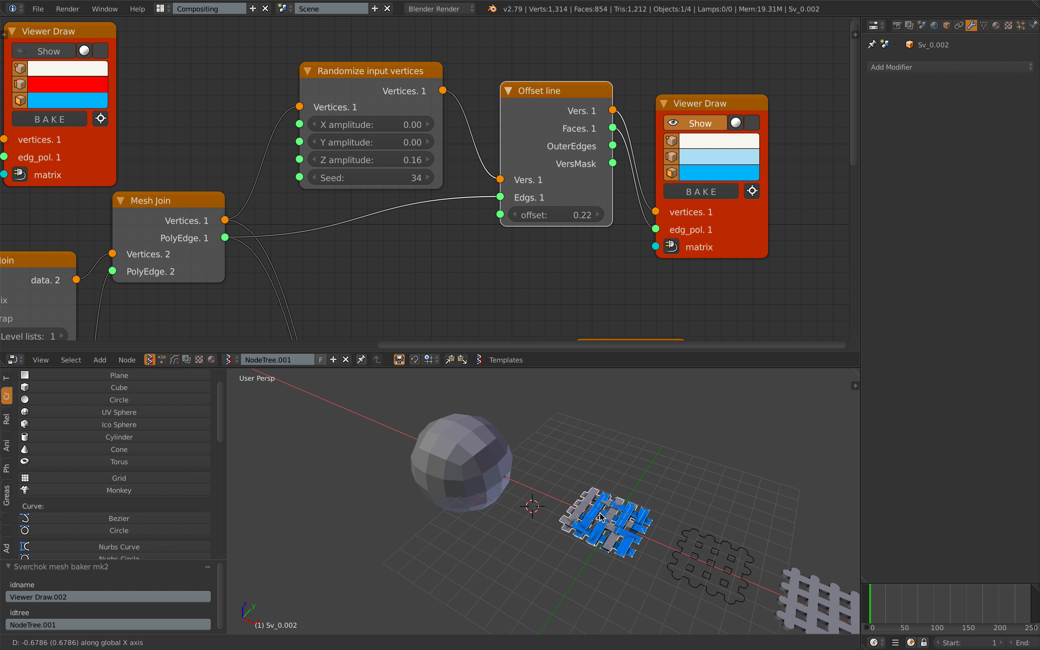
{"action": "left_click", "coordinate": [546, 489]}
- Tessellate the baked weave over the subdivided sphere with Quad fill, Adaptive XY, Constant Z at scale 0.05, and Merge enabled
{"action": "right_click", "coordinate": [486, 470], "text": "shift"}
{"action": "middle_click_drag", "start_coordinate": [487, 470], "coordinate": [506, 468]}
{"action": "scroll", "coordinate": [106, 567], "scroll_direction": "down", "scroll_amount": 2}
{"action": "scroll", "coordinate": [110, 510], "scroll_direction": "down", "scroll_amount": 7}
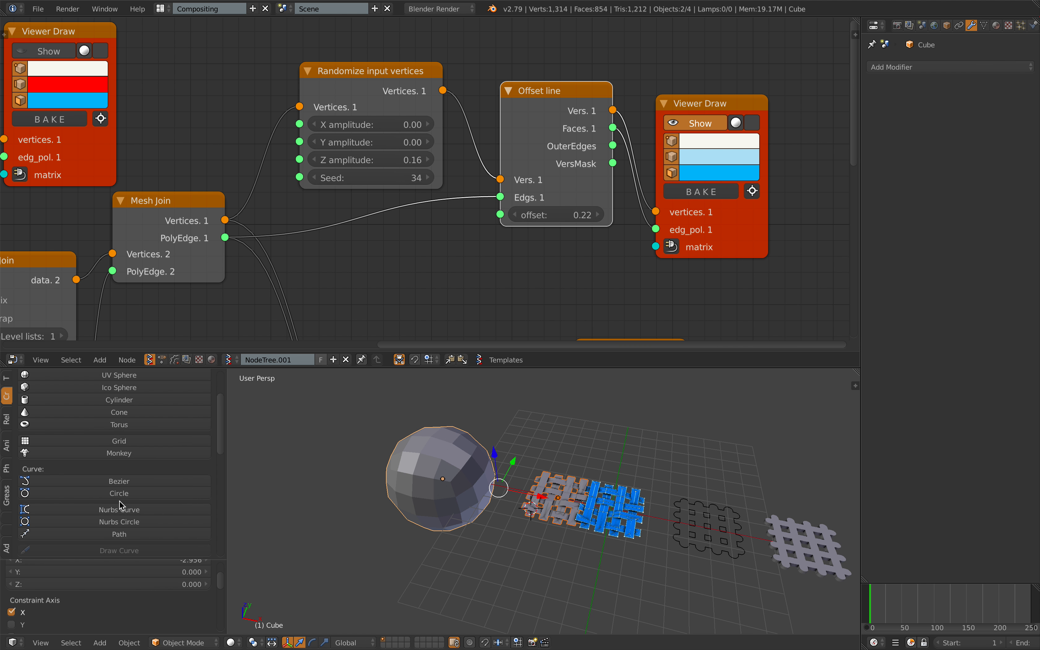
{"action": "left_click_drag", "start_coordinate": [223, 459], "coordinate": [242, 368]}
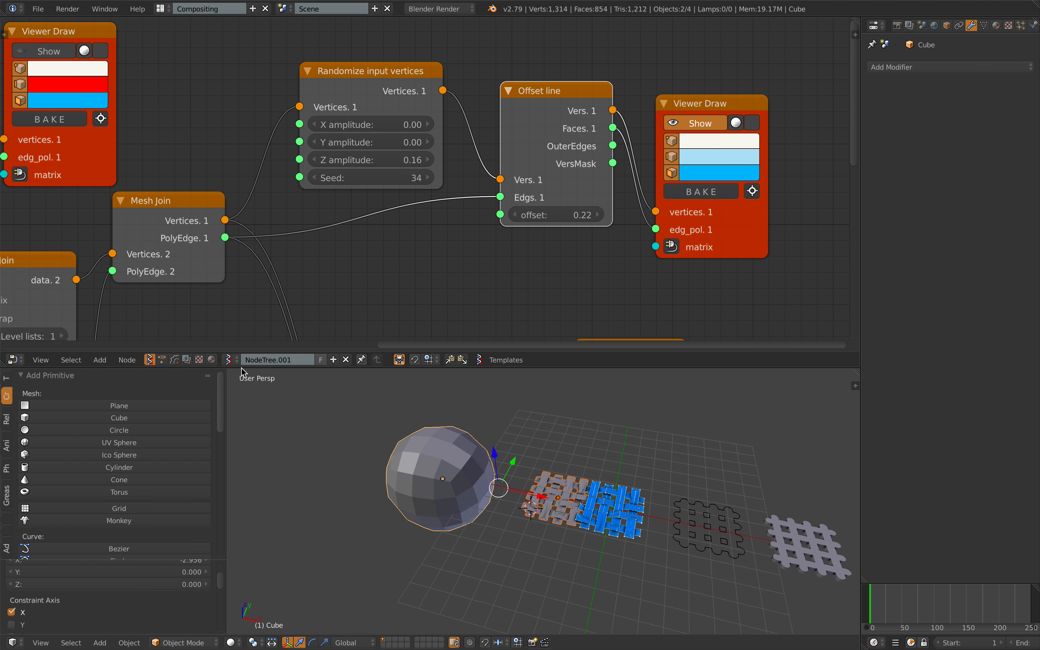
{"action": "left_click", "coordinate": [79, 376]}
{"action": "left_click", "coordinate": [90, 420]}
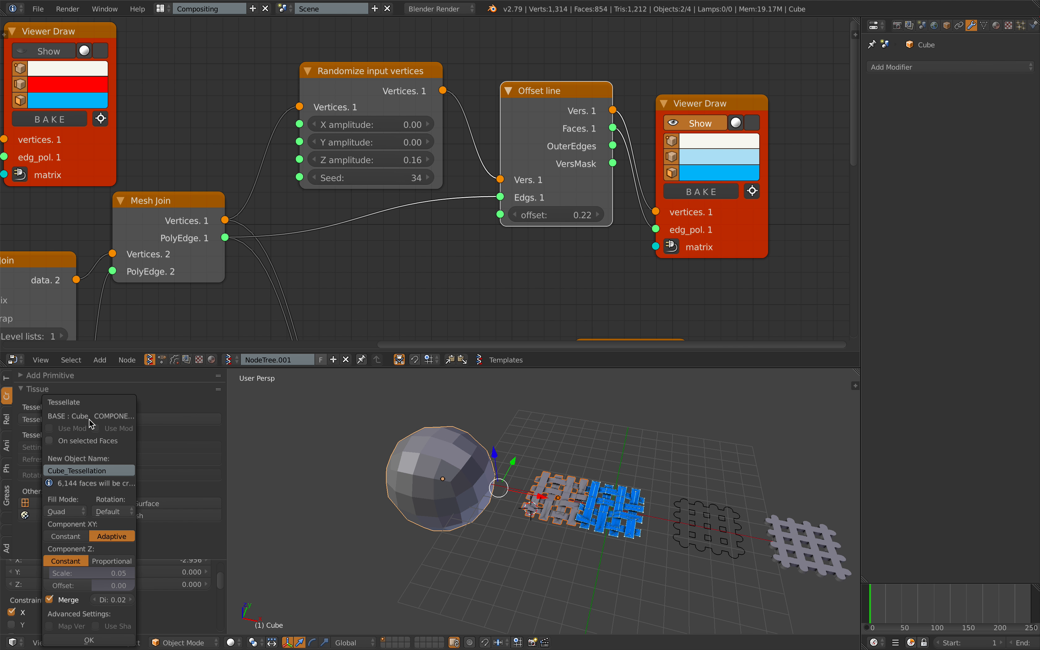
{"action": "left_click", "coordinate": [94, 643]}
- Move the tessellated woven sphere off the base sphere to the side away from the weaves and maximize the 3D view
{"action": "middle_click_drag", "start_coordinate": [419, 514], "coordinate": [542, 516]}
{"action": "key", "text": "g"}
{"action": "left_click", "coordinate": [344, 511]}
{"action": "key", "text": "g"}
{"action": "left_click", "coordinate": [430, 503]}
{"action": "middle_click_drag", "start_coordinate": [431, 503], "coordinate": [573, 461], "text": "shift"}
{"action": "scroll", "coordinate": [518, 493], "scroll_direction": "up", "scroll_amount": 4}
{"action": "scroll", "coordinate": [526, 496], "scroll_direction": "down", "scroll_amount": 2}
{"action": "key", "text": "shift+space"}
- Add a level 2 subdivision surface to the tessellated woven sphere
{"action": "key", "text": "a"}
{"action": "scroll", "coordinate": [572, 463], "scroll_direction": "up", "scroll_amount": 3}
{"action": "right_click", "coordinate": [576, 465]}
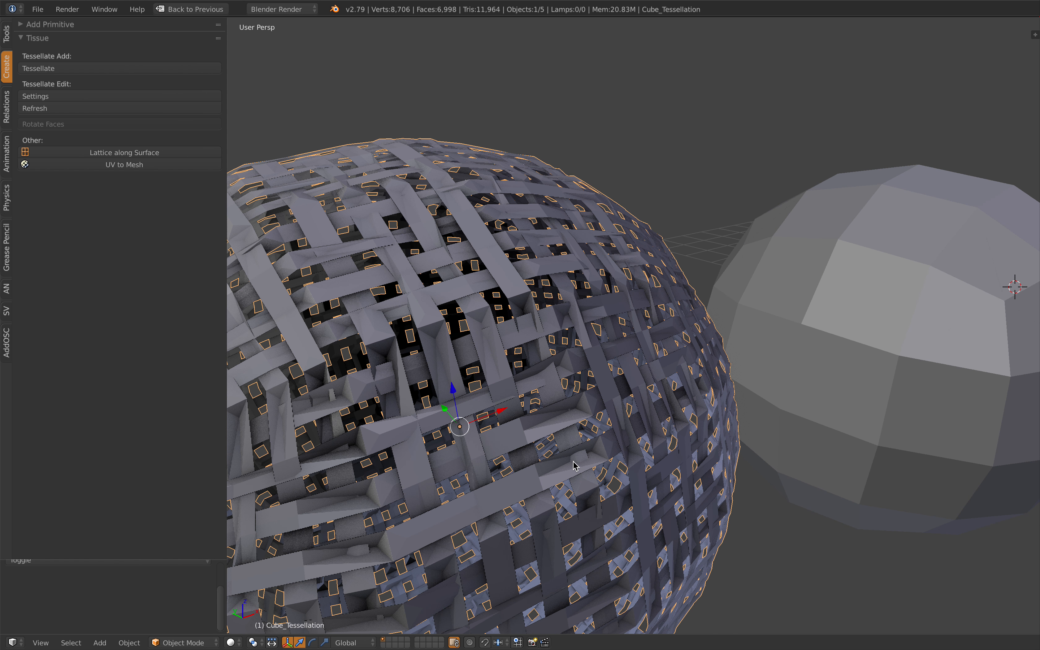
{"action": "scroll", "coordinate": [580, 467], "scroll_direction": "down", "scroll_amount": 5}
{"action": "key", "text": "ctrl+2"}
{"action": "middle_click_drag", "start_coordinate": [582, 464], "coordinate": [584, 457]}
{"action": "key", "text": "a"}
{"action": "key", "text": "a"}
{"action": "key", "text": "a"}
{"action": "scroll", "coordinate": [587, 461], "scroll_direction": "up", "scroll_amount": 4}
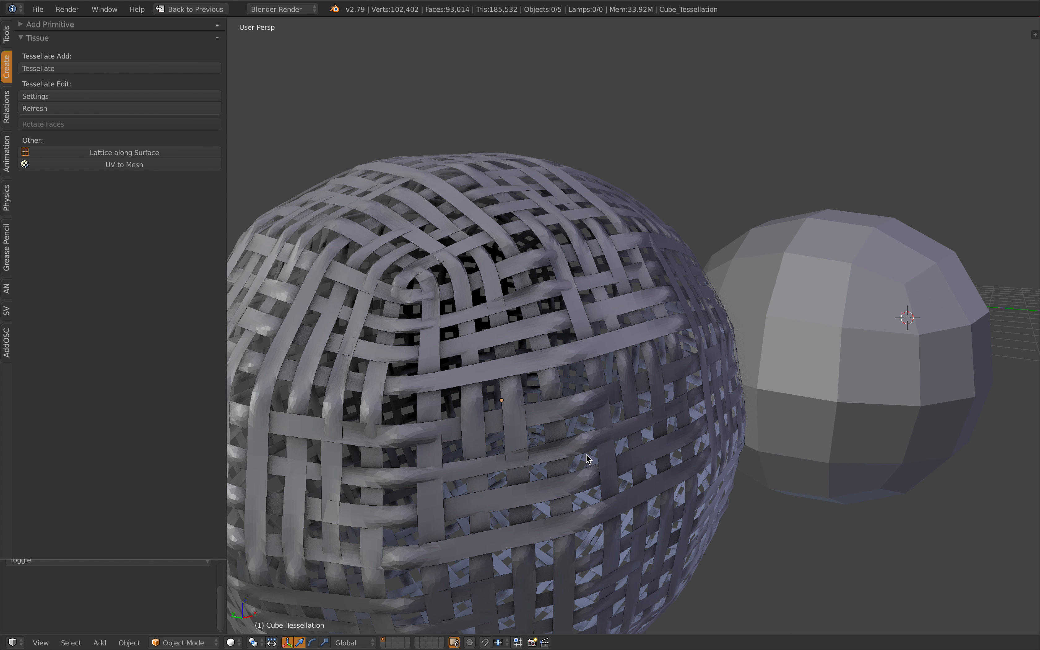
- Apply smooth shading to the subdivided woven sphere
{"action": "middle_click_drag", "start_coordinate": [584, 371], "coordinate": [569, 371]}
{"action": "right_click", "coordinate": [571, 372]}
{"action": "key", "text": "space"}
{"action": "type", "text": "smoo"}
{"action": "key", "text": "Return"}
{"action": "key", "text": "a"}
{"action": "key", "text": "a"}
{"action": "key", "text": "a"}
{"action": "scroll", "coordinate": [569, 374], "scroll_direction": "down", "scroll_amount": 3}
{"action": "middle_click_drag", "start_coordinate": [569, 373], "coordinate": [596, 347]}
{"action": "scroll", "coordinate": [564, 388], "scroll_direction": "down", "scroll_amount": 5}
{"action": "scroll", "coordinate": [568, 412], "scroll_direction": "up", "scroll_amount": 2}
{"action": "scroll", "coordinate": [569, 411], "scroll_direction": "down", "scroll_amount": 4}
{"action": "scroll", "coordinate": [596, 347], "scroll_direction": "up", "scroll_amount": 4}
{"action": "scroll", "coordinate": [597, 349], "scroll_direction": "up", "scroll_amount": 7}
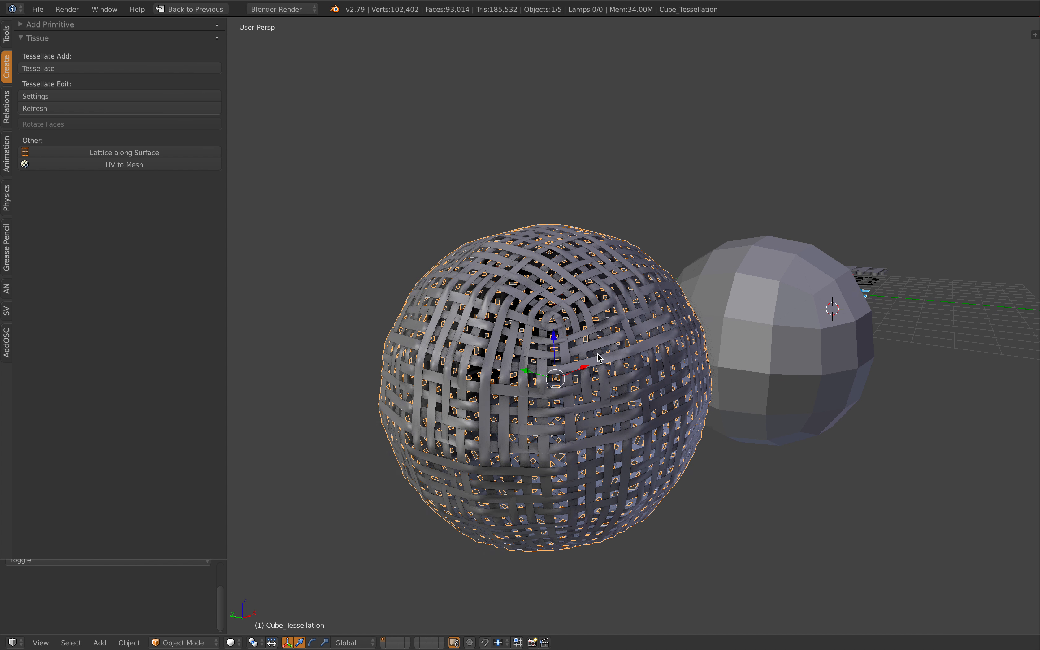
- Reposition the woven sphere, first along Y and then freely, so it stands beside the base sphere without overlapping
{"action": "scroll", "coordinate": [518, 352], "scroll_direction": "down", "scroll_amount": 5}
{"action": "middle_click_drag", "start_coordinate": [520, 379], "coordinate": [585, 373]}
{"action": "scroll", "coordinate": [521, 364], "scroll_direction": "down", "scroll_amount": 2}
{"action": "key", "text": "g"}
{"action": "key", "text": "y"}
{"action": "left_click", "coordinate": [498, 373]}
{"action": "key", "text": "g"}
{"action": "left_click", "coordinate": [507, 376]}
{"action": "key", "text": "g"}
{"action": "left_click", "coordinate": [601, 319]}
- Shift the baked weave slightly along X towards the base sphere, leaving a gap to the blue live preview
{"action": "middle_click_drag", "start_coordinate": [614, 338], "coordinate": [629, 355], "text": "shift"}
{"action": "key", "text": "a"}
{"action": "right_click", "coordinate": [631, 358]}
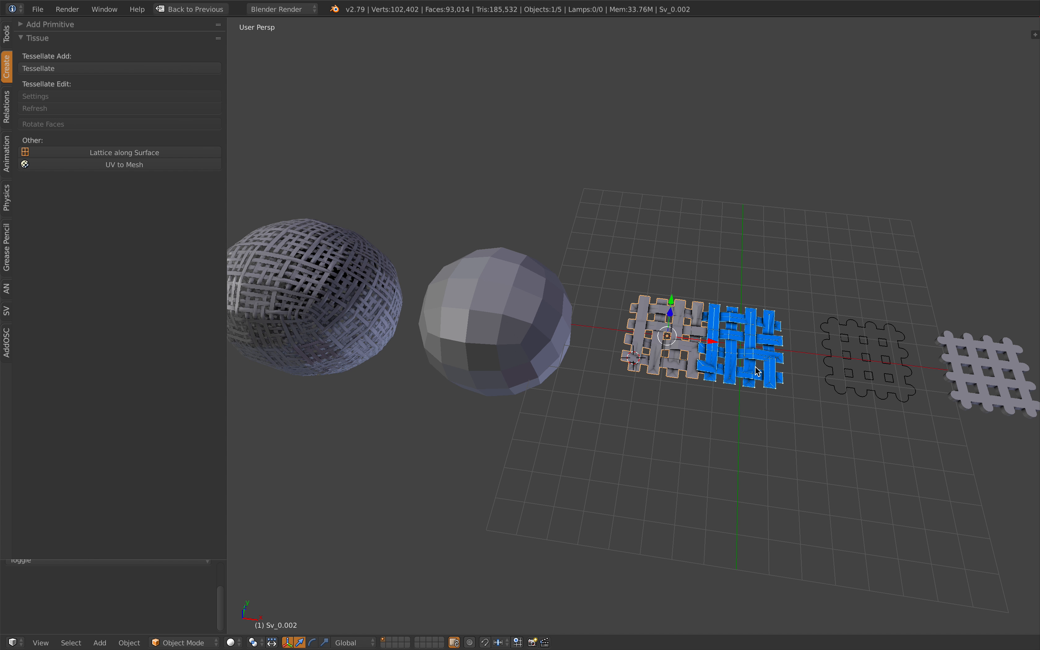
{"action": "left_click_drag", "start_coordinate": [706, 340], "coordinate": [682, 339]}
{"action": "scroll", "coordinate": [682, 340], "scroll_direction": "down", "scroll_amount": 1}
{"action": "key", "text": "a"}
{"action": "mouse_move", "coordinate": [682, 344]}
{"action": "middle_mouse_down"}
{"action": "mouse_move", "coordinate": [684, 327]}
{"action": "mouse_move", "coordinate": [701, 377]}
{"action": "middle_mouse_up"}
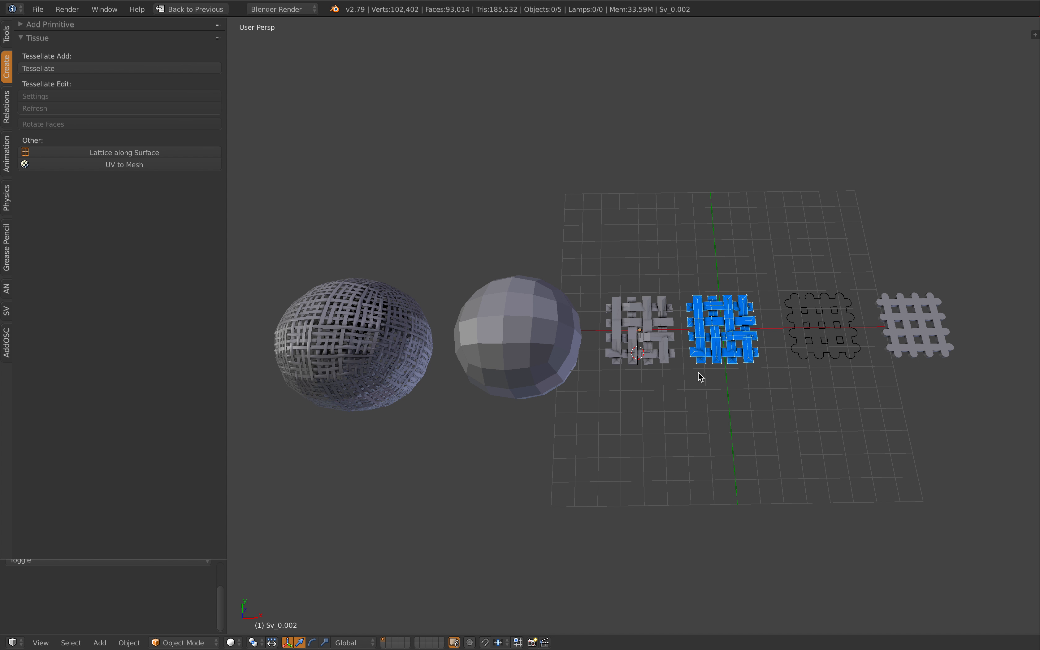
- Examine the woven sphere from several angles beside the base sphere and the flat weave stages
{"action": "middle_click_drag", "start_coordinate": [415, 377], "coordinate": [596, 375], "text": "shift"}
{"action": "scroll", "coordinate": [755, 379], "scroll_direction": "up", "scroll_amount": 7}
{"action": "scroll", "coordinate": [674, 348], "scroll_direction": "down", "scroll_amount": 4}
{"action": "scroll", "coordinate": [479, 399], "scroll_direction": "down", "scroll_amount": 5}
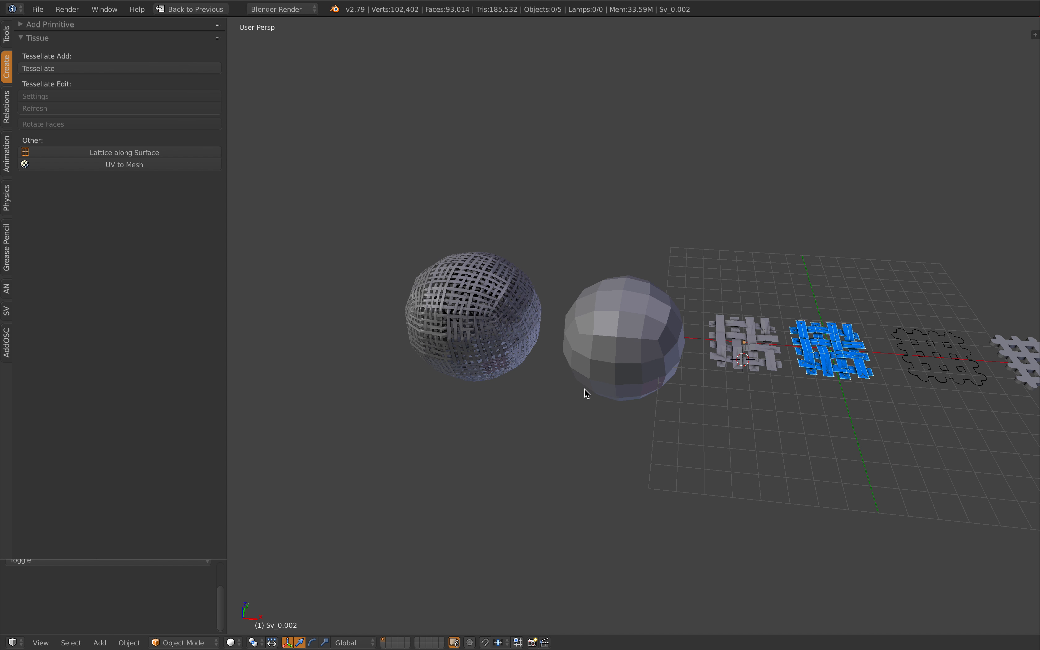
{"action": "right_click", "coordinate": [376, 335]}
{"action": "middle_click_drag", "start_coordinate": [379, 330], "coordinate": [569, 309]}
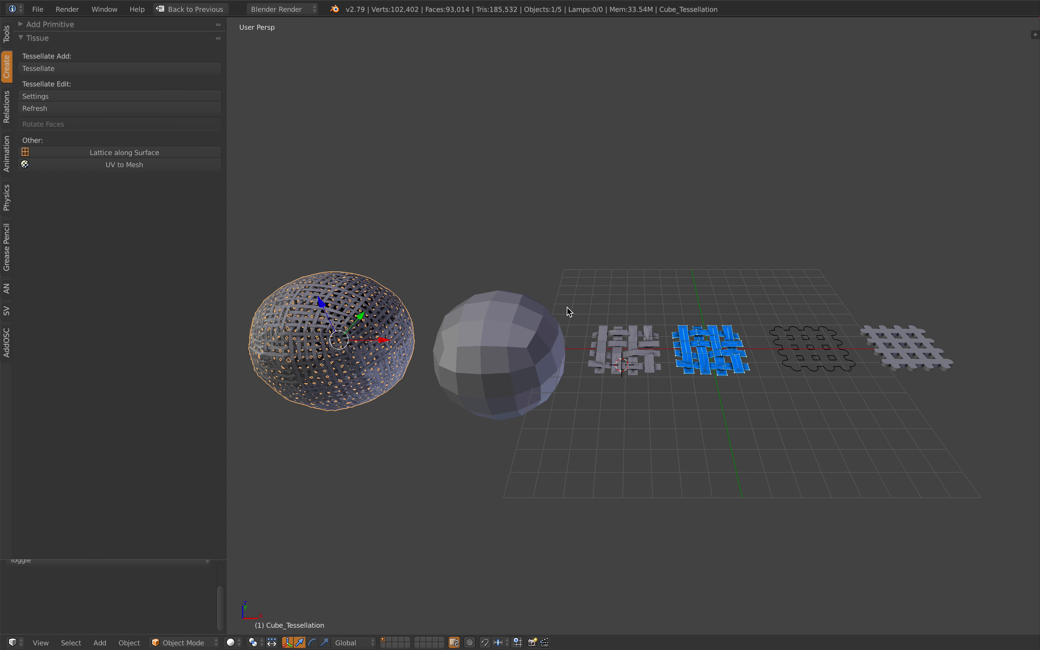
{"action": "key", "text": "a"}
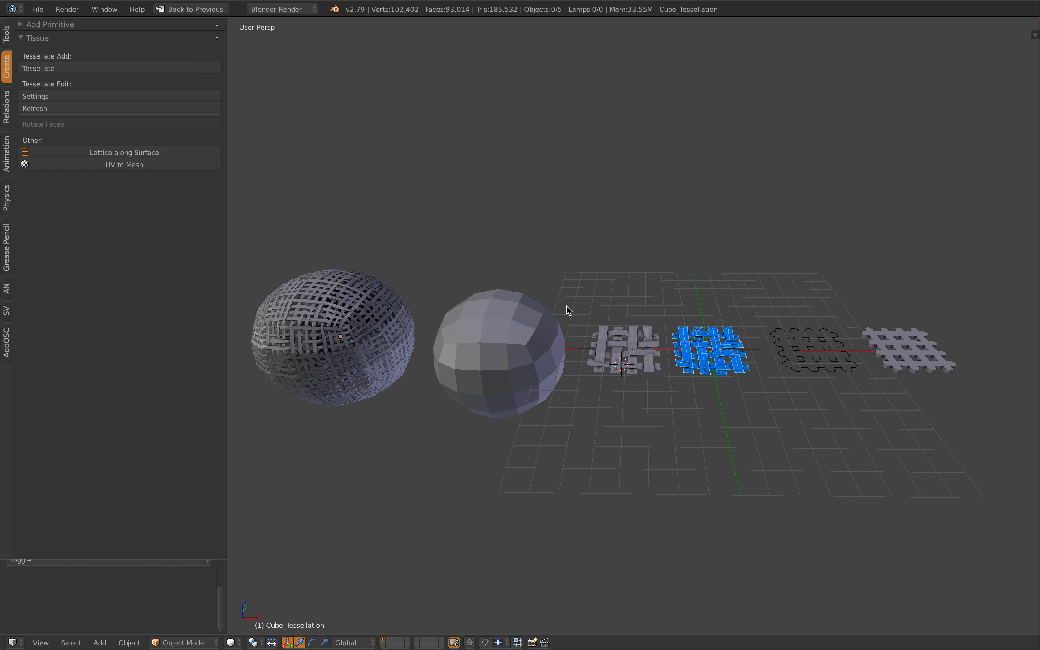